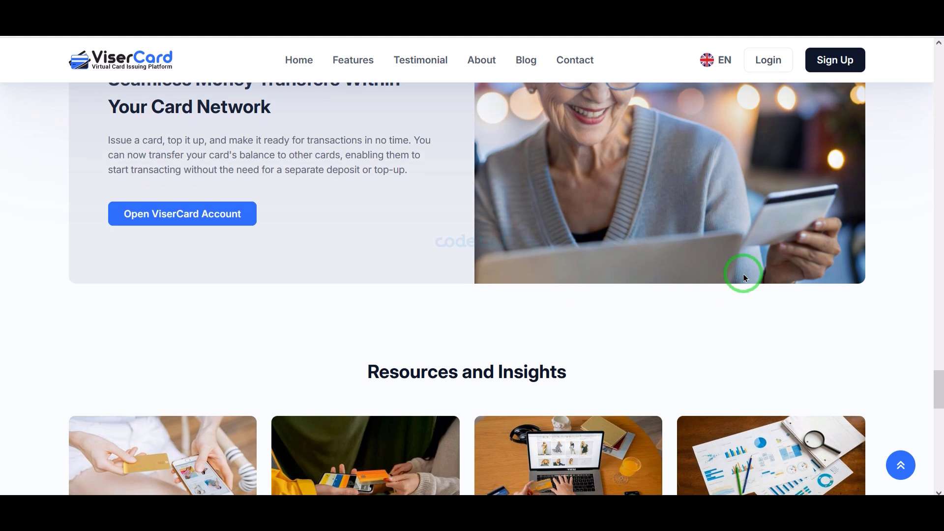
pyautogui.scroll(-10, 744, 276)
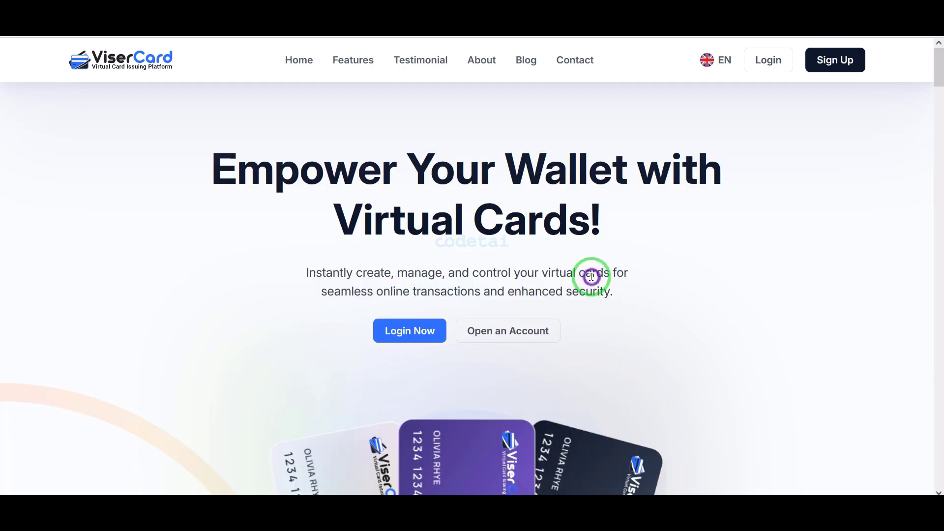
# Review the public home page, open the account registration page, and look through its form fields.
pyautogui.click(827, 66)
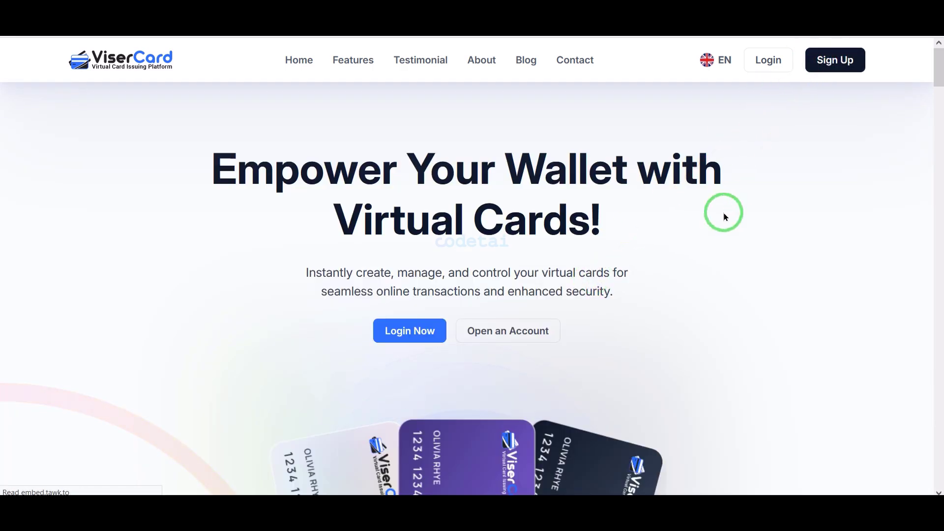
pyautogui.scroll(-5, 698, 315)
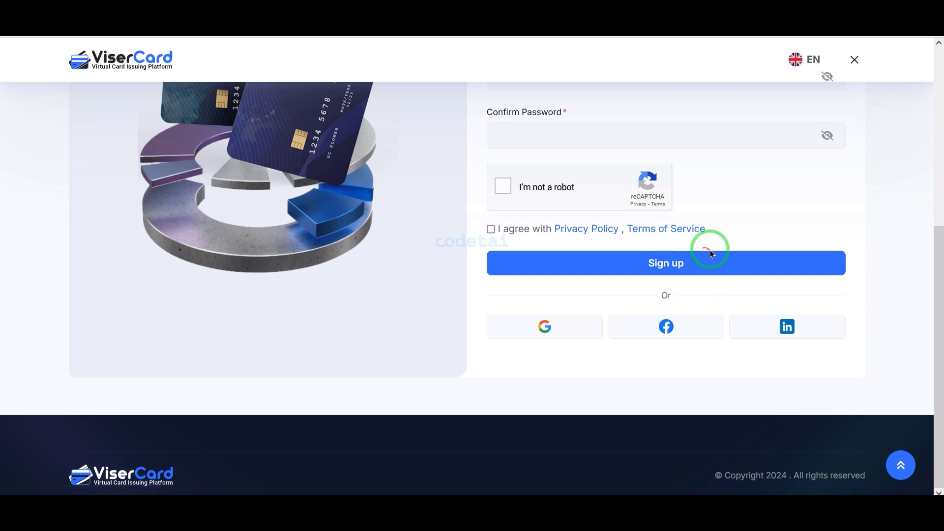
pyautogui.scroll(5, 712, 260)
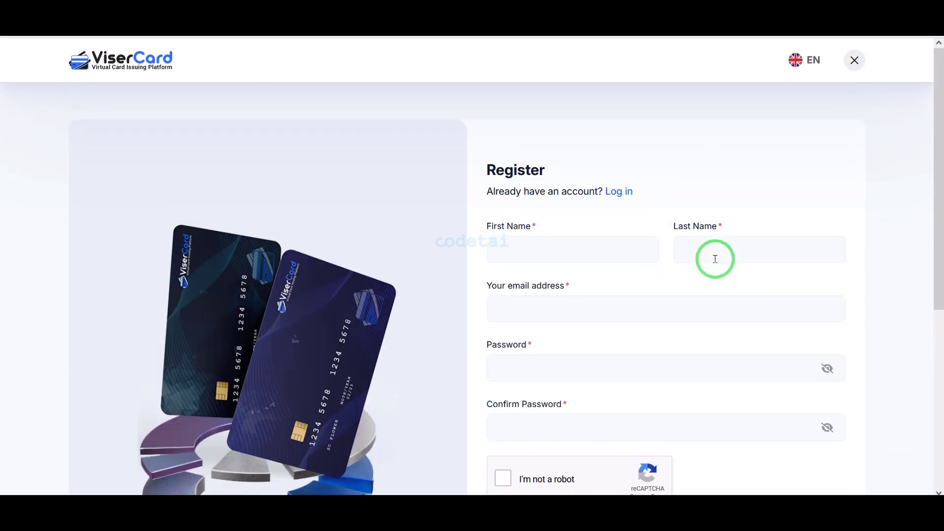
# Switch to the user login page, enter the username and account password, pass the robot check, enable Remember Me, and log in.
pyautogui.click(629, 192)
pyautogui.scroll(-1, 628, 187)
pyautogui.click(552, 392)
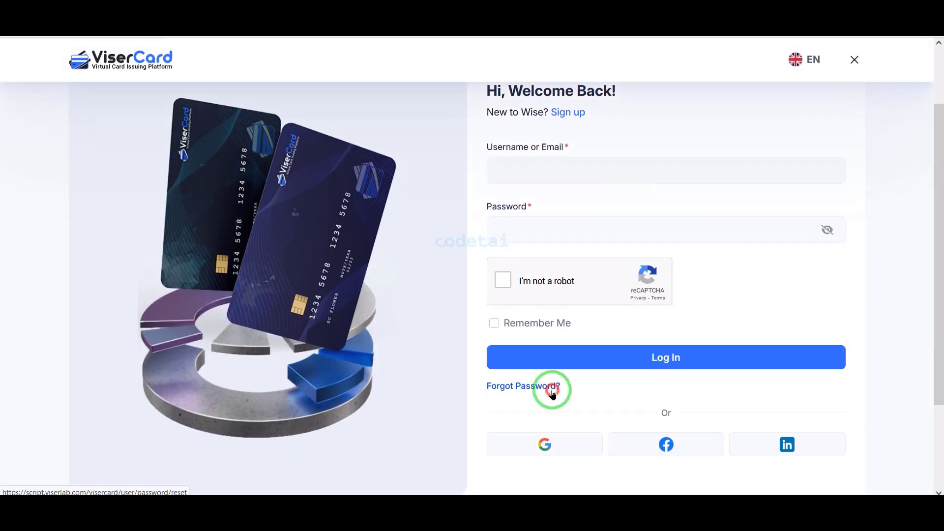
pyautogui.click(578, 162)
pyautogui.write('codetai')
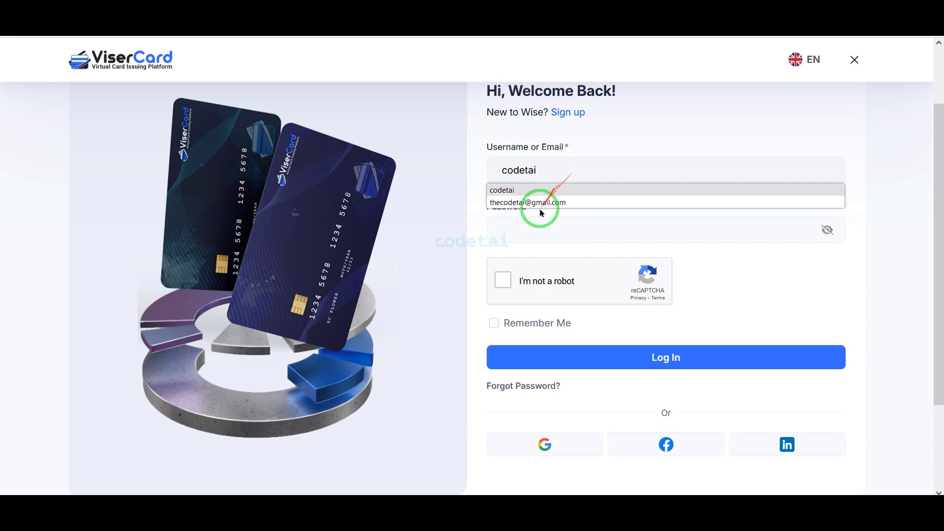
pyautogui.click(524, 230)
pyautogui.write('••••')
pyautogui.click(651, 355)
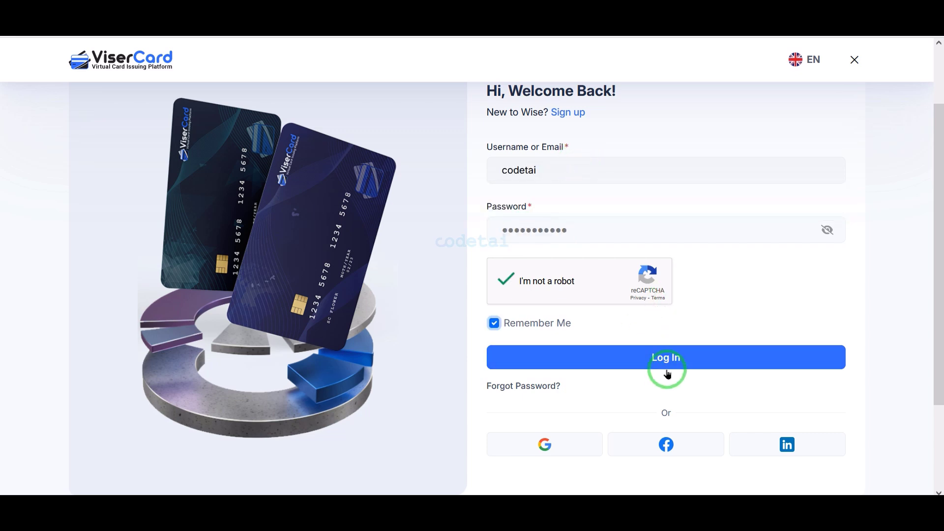
# Examine the user dashboard's summary tiles, latest cards and latest transactions.
pyautogui.scroll(-5, 457, 316)
pyautogui.scroll(-4, 459, 320)
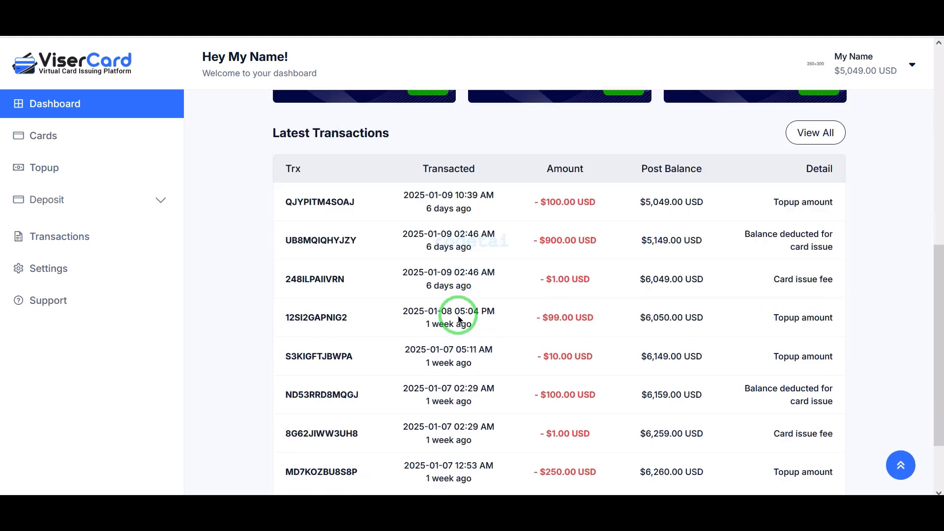
pyautogui.scroll(8, 459, 320)
pyautogui.click(350, 434)
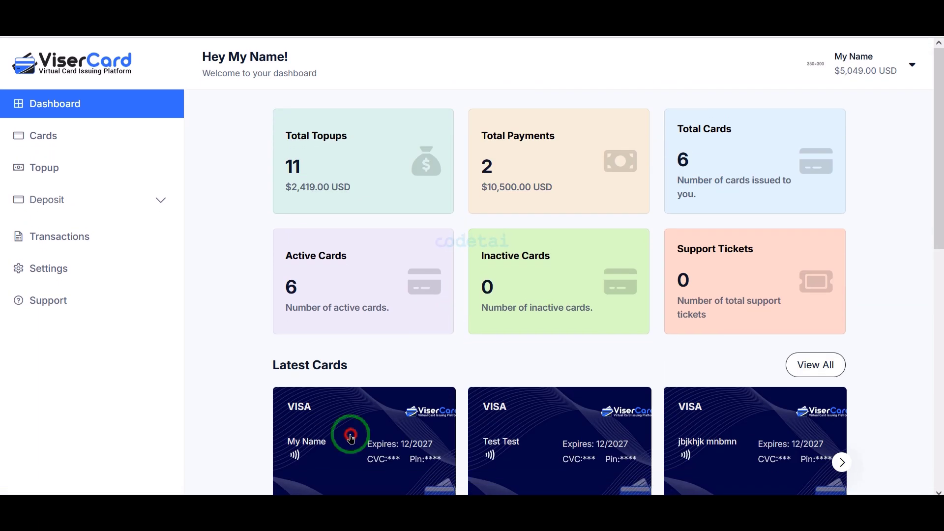
# Open the first card's details from the cards list, reveal its hidden card data, and review its transactions.
pyautogui.click(47, 149)
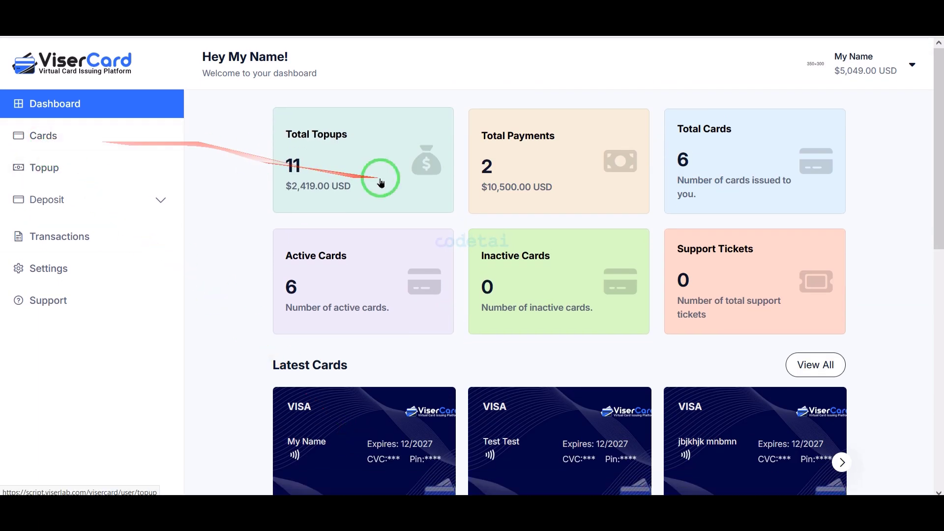
pyautogui.scroll(-3, 622, 299)
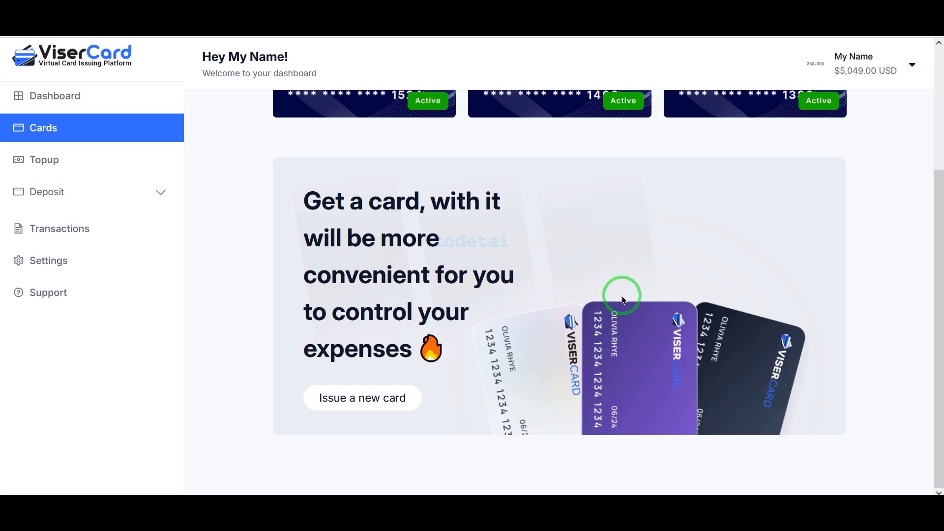
pyautogui.scroll(3, 622, 297)
pyautogui.click(442, 261)
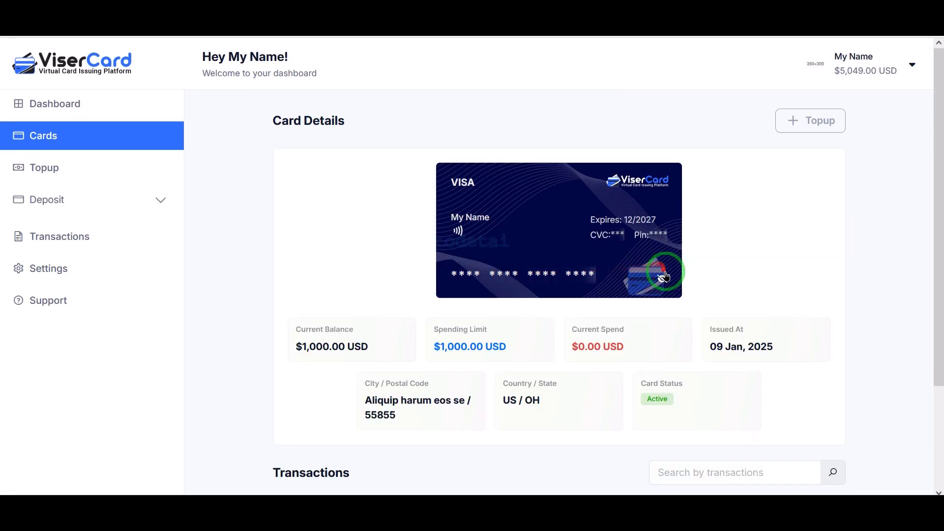
pyautogui.click(666, 276)
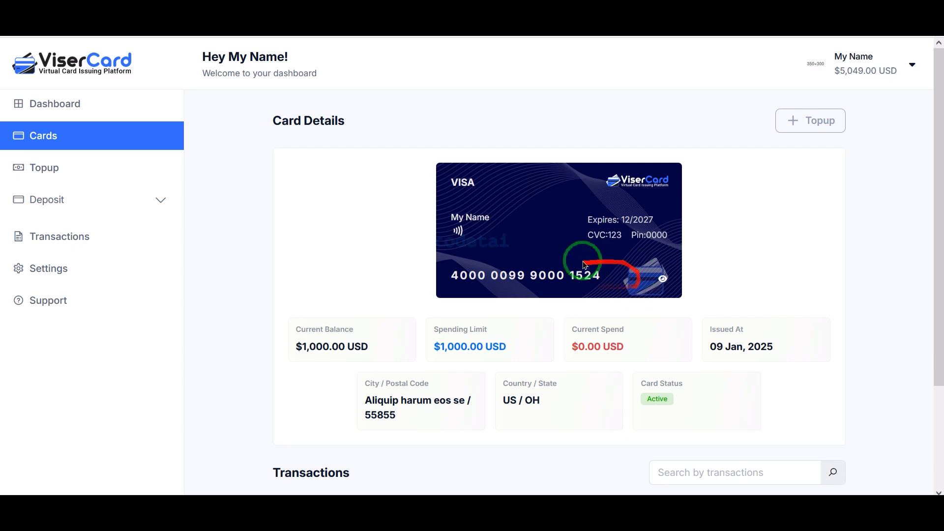
pyautogui.scroll(-3, 546, 348)
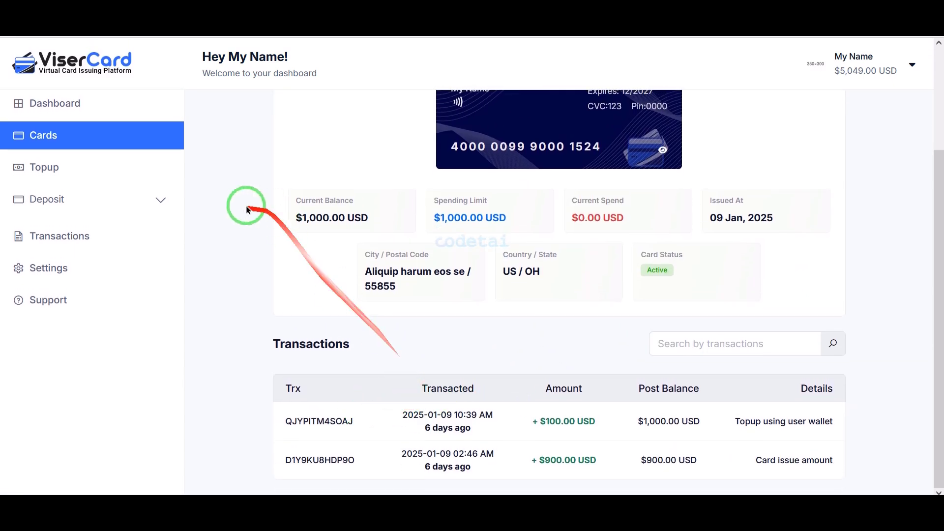
# Open the card topup page, pick the Gon card, and review the topup history.
pyautogui.click(110, 168)
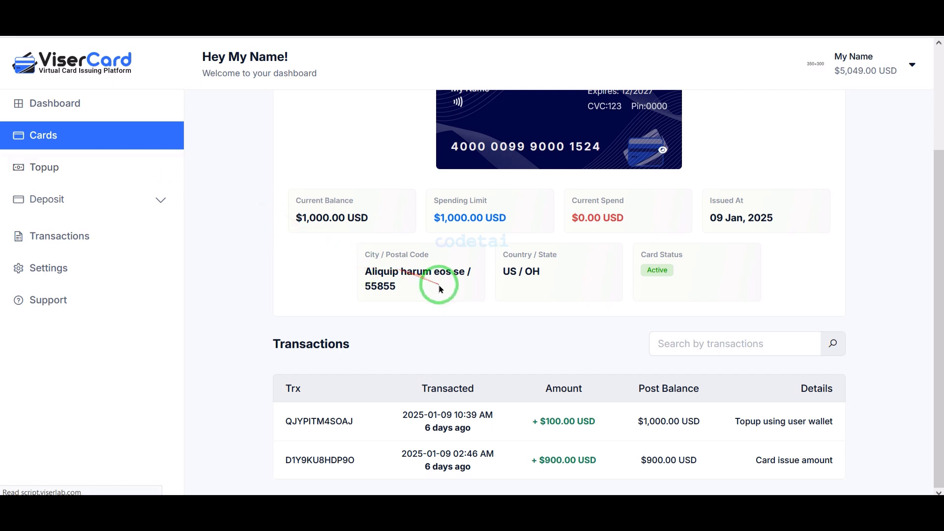
pyautogui.scroll(-6, 439, 286)
pyautogui.scroll(6, 439, 286)
pyautogui.click(376, 177)
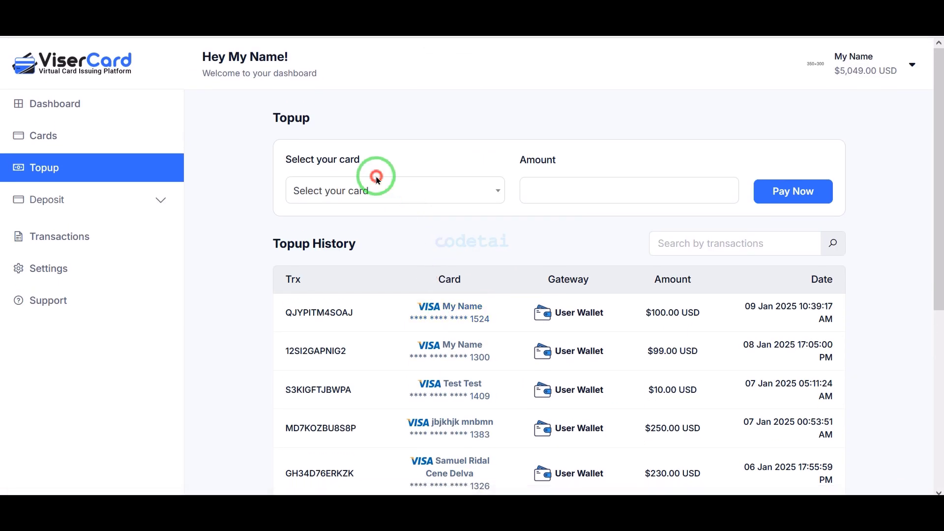
pyautogui.click(369, 350)
pyautogui.scroll(-1, 369, 349)
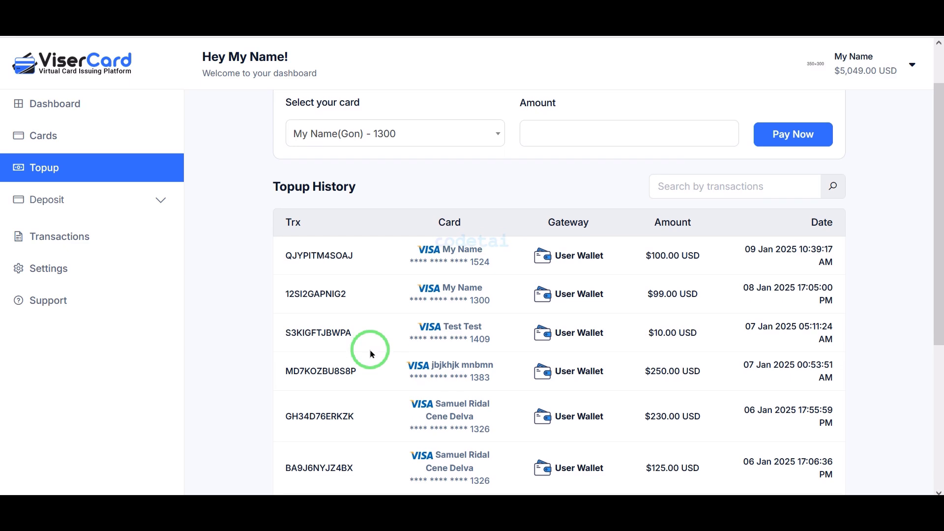
pyautogui.scroll(-3, 370, 353)
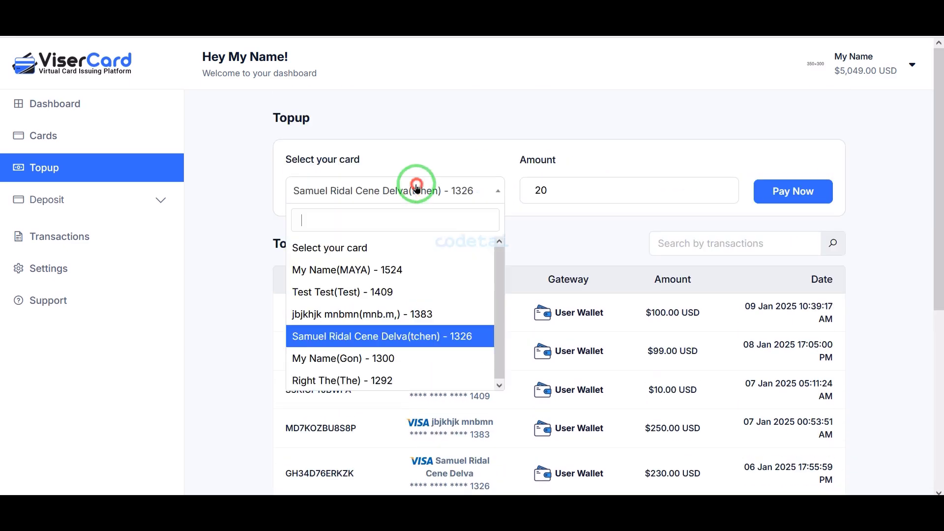
pyautogui.scroll(-2, 400, 280)
pyautogui.scroll(2, 400, 281)
# Select the Gon card for a topup of 20 and proceed to the payment methods.
pyautogui.click(409, 168)
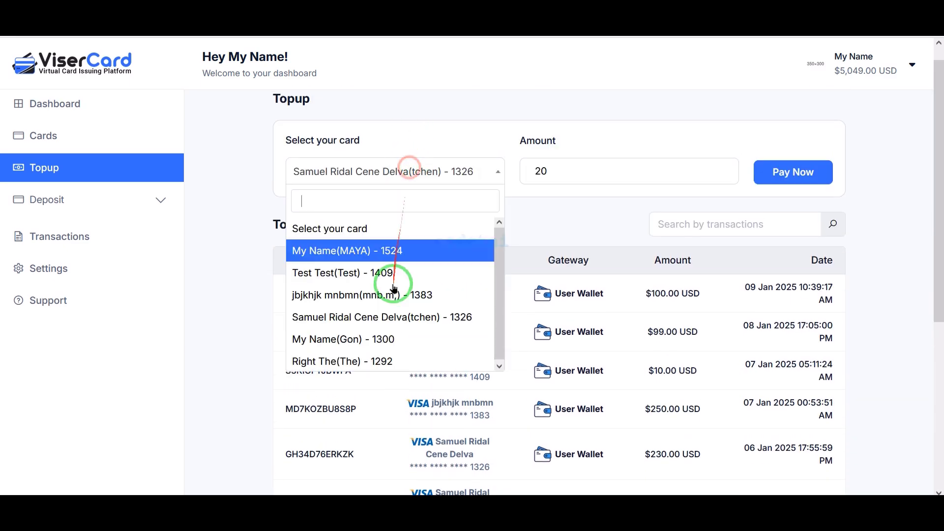
pyautogui.click(385, 339)
pyautogui.click(772, 181)
pyautogui.click(541, 332)
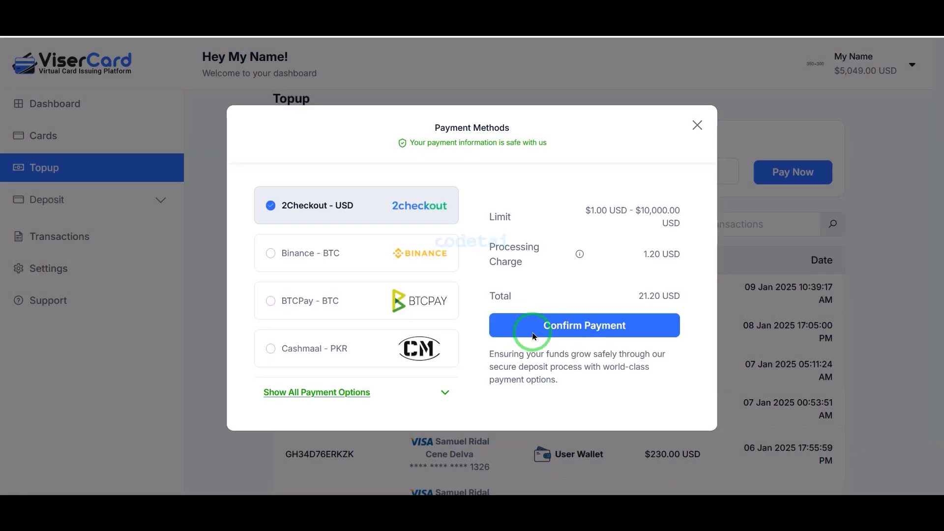
# Try BTCPay - BTC, browse all available topup payment methods including Paypal Express, and close the dialog without paying.
pyautogui.click(303, 301)
pyautogui.click(271, 378)
pyautogui.scroll(-15, 331, 379)
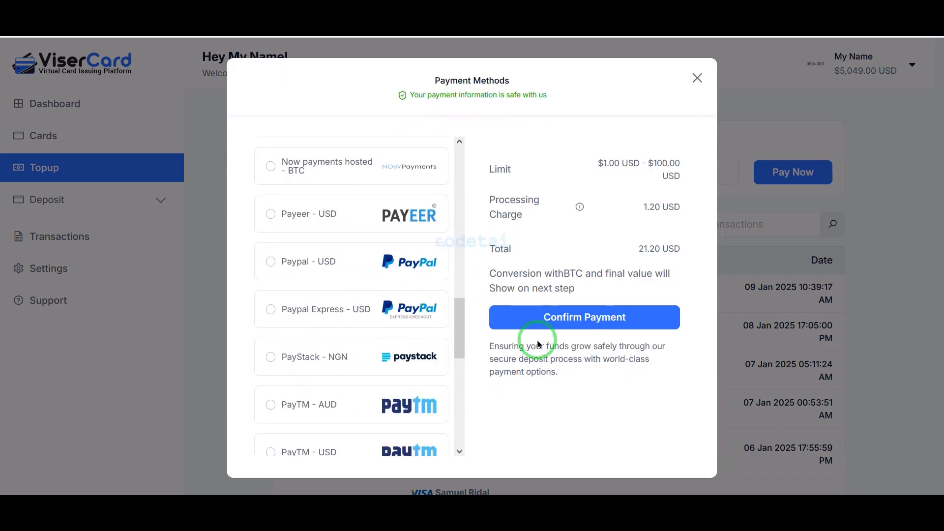
pyautogui.click(384, 305)
pyautogui.click(698, 78)
pyautogui.scroll(1, 344, 311)
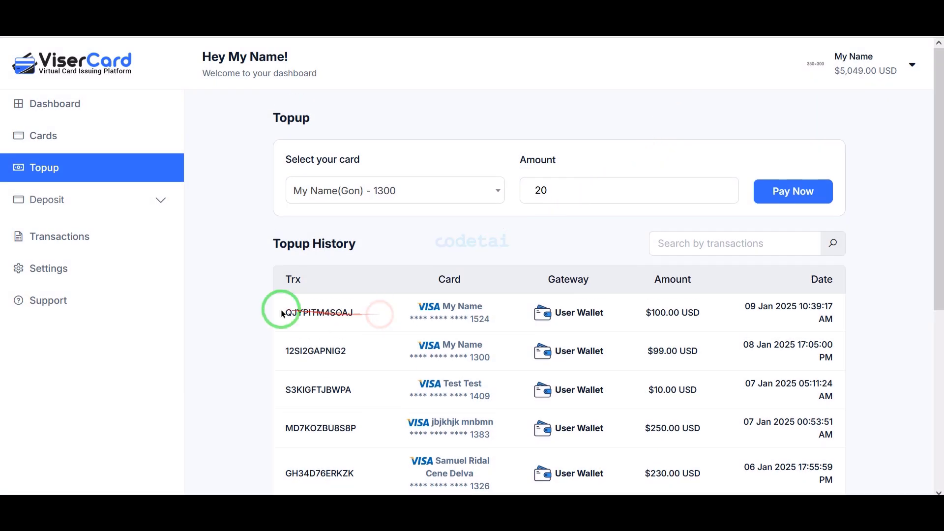
# Open the deposit history and look through the listed payments and their statuses.
pyautogui.click(152, 194)
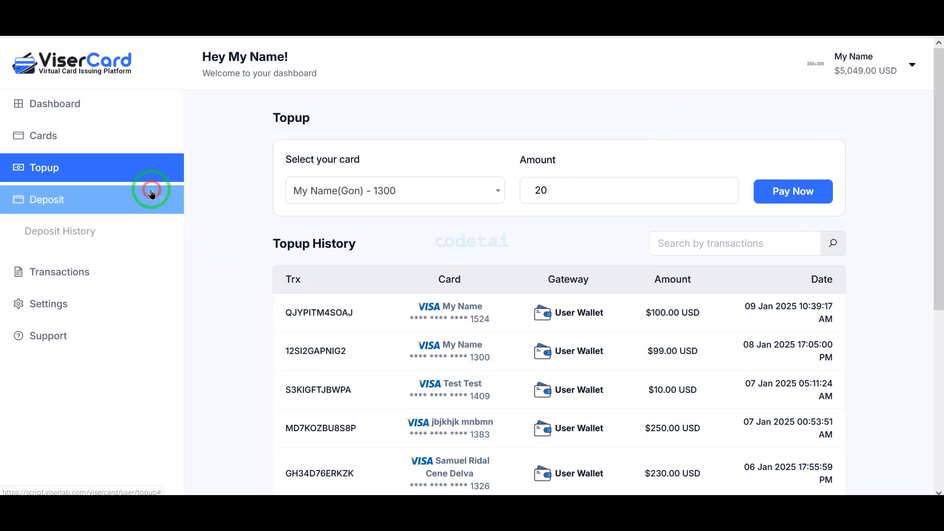
pyautogui.click(114, 239)
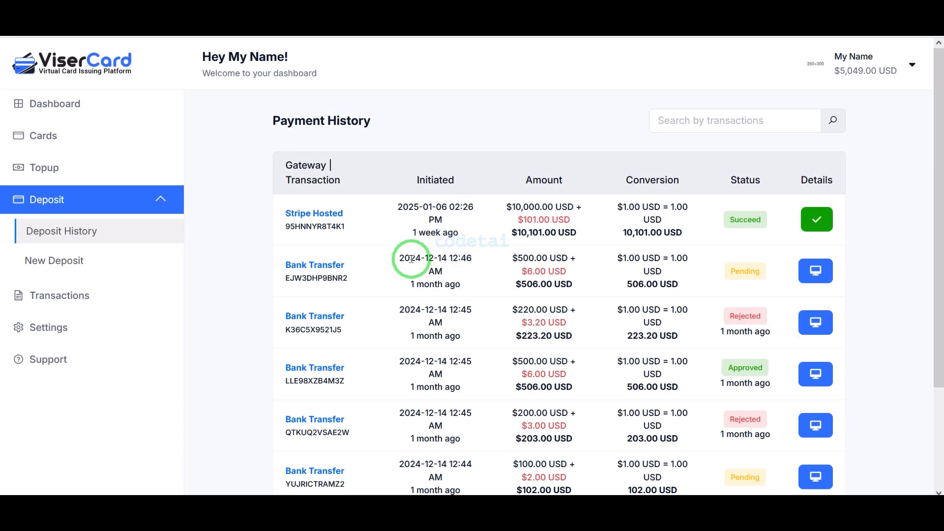
pyautogui.scroll(-3, 552, 305)
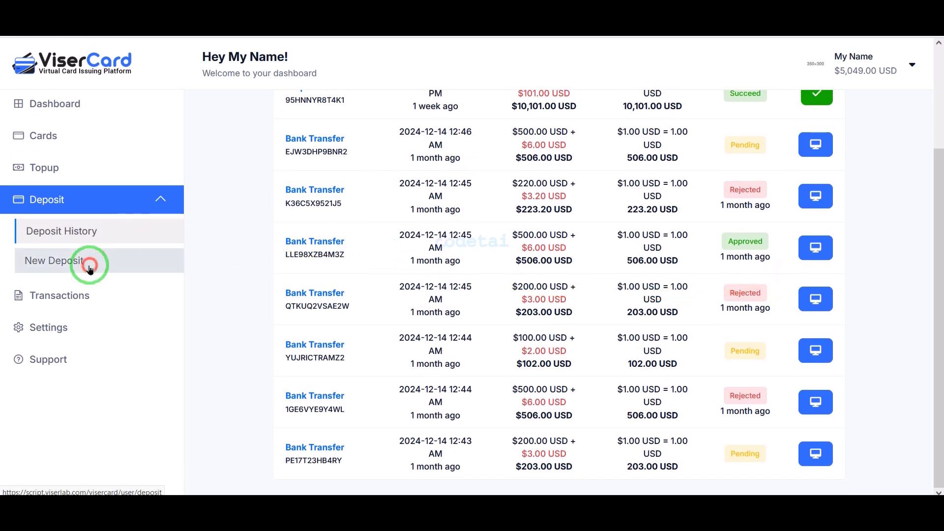
# Open a new deposit, choose Binance - BTC as the gateway, and browse the full list of payment options.
pyautogui.click(84, 261)
pyautogui.scroll(-1, 485, 284)
pyautogui.click(443, 280)
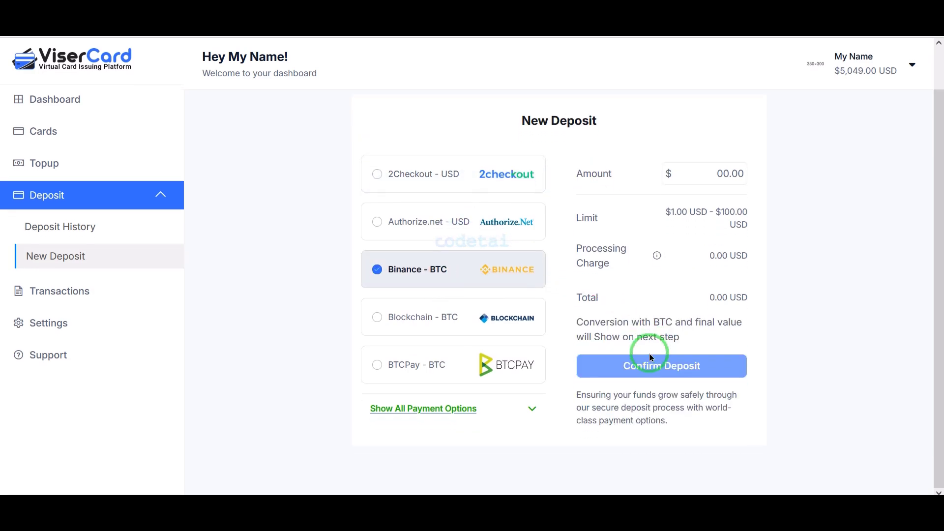
pyautogui.click(437, 416)
pyautogui.scroll(-6, 445, 408)
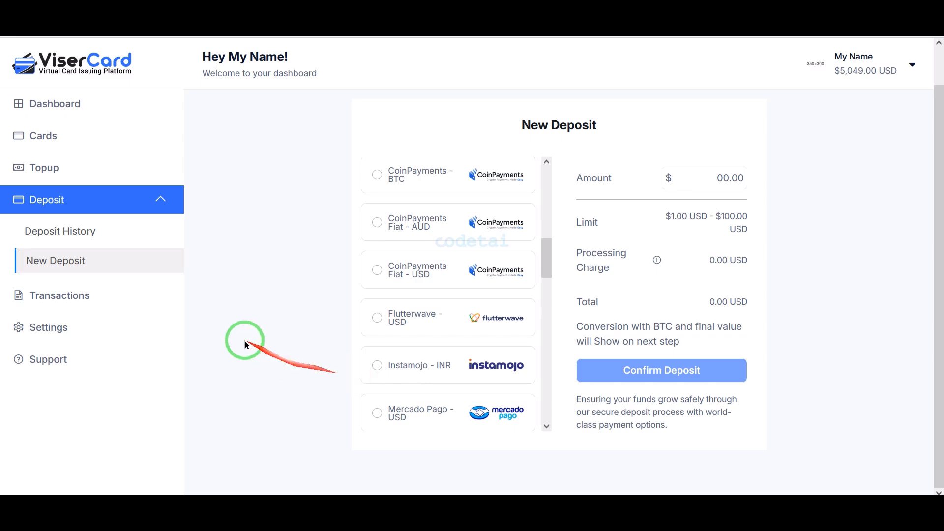
# Open the account's transactions list and review its entries through the second page.
pyautogui.click(145, 311)
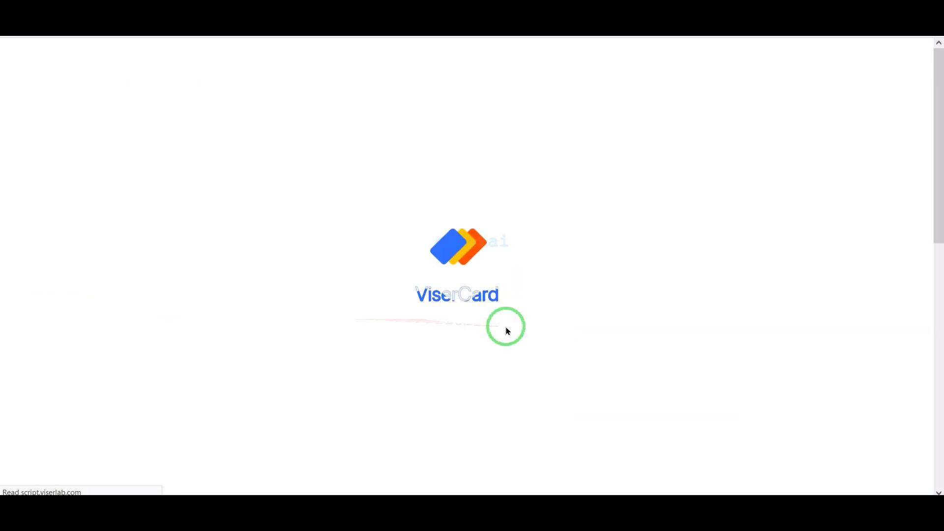
pyautogui.scroll(-10, 507, 329)
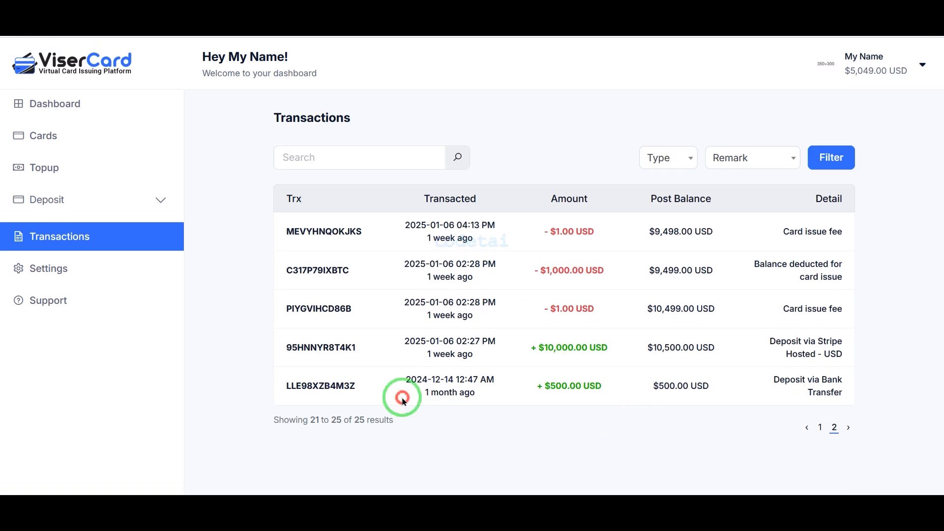
# Open a new support ticket form and set its priority to Medium.
pyautogui.click(119, 315)
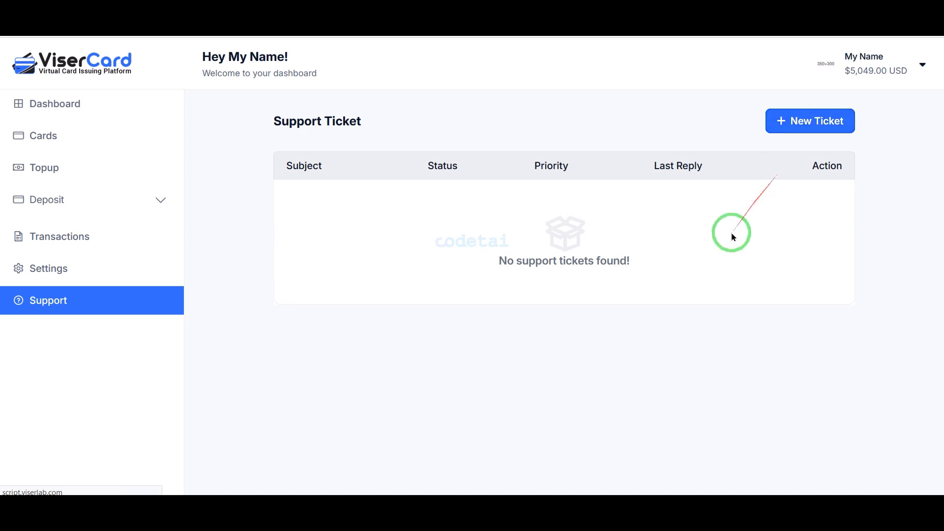
pyautogui.click(626, 232)
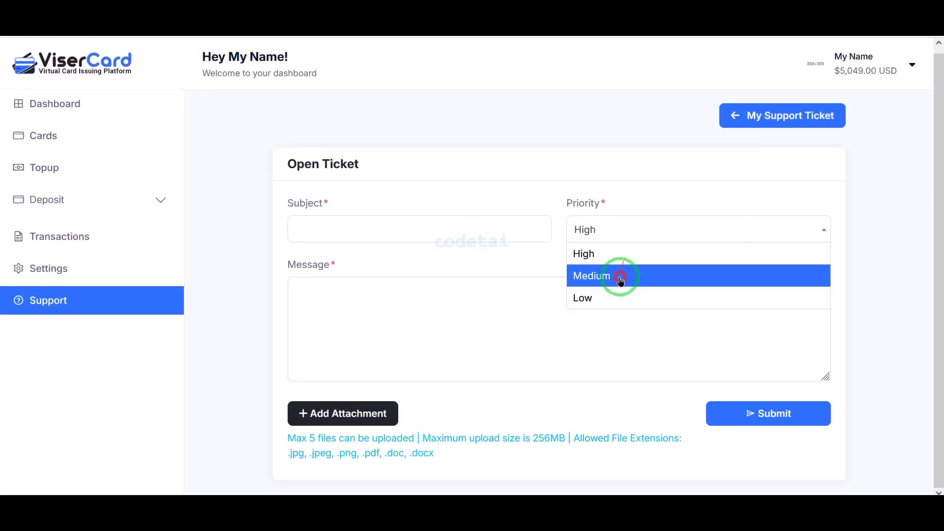
pyautogui.click(621, 278)
pyautogui.click(618, 281)
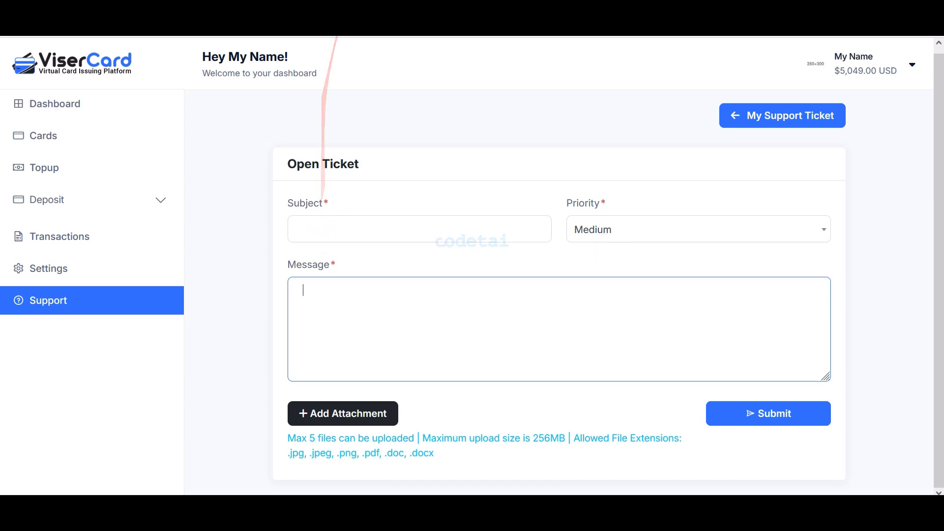
# Go to the ViserCard admin login page, pass the robot check, and log in with the prefilled admin credentials.
pyautogui.click(325, 45)
pyautogui.click(312, 47)
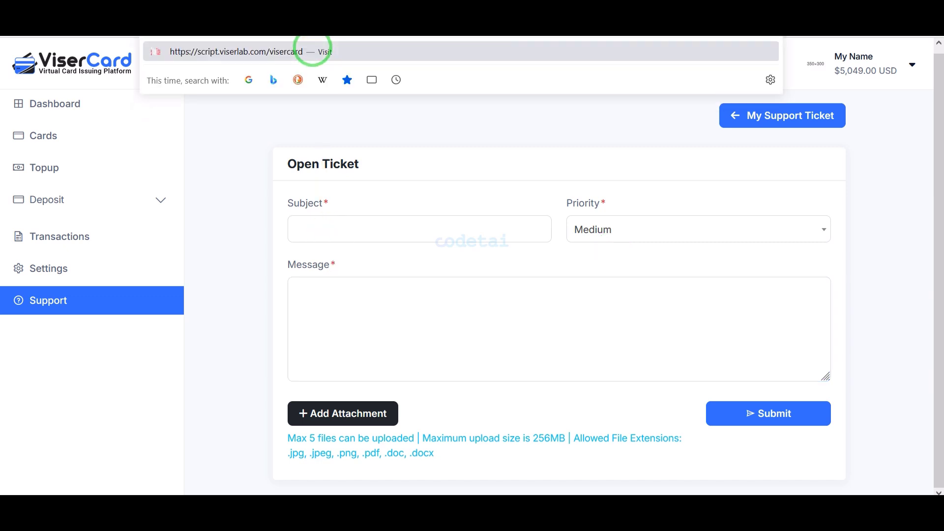
pyautogui.press('Return')
pyautogui.scroll(-3, 341, 266)
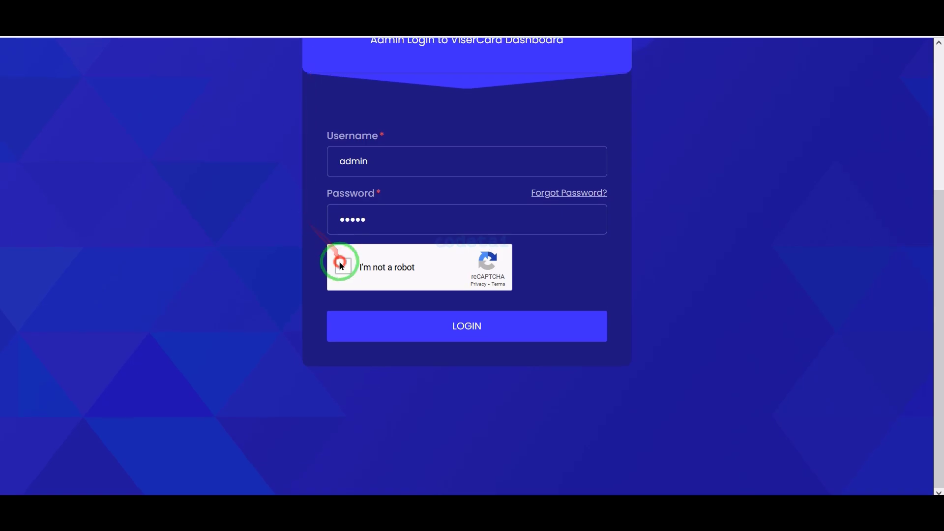
pyautogui.click(464, 321)
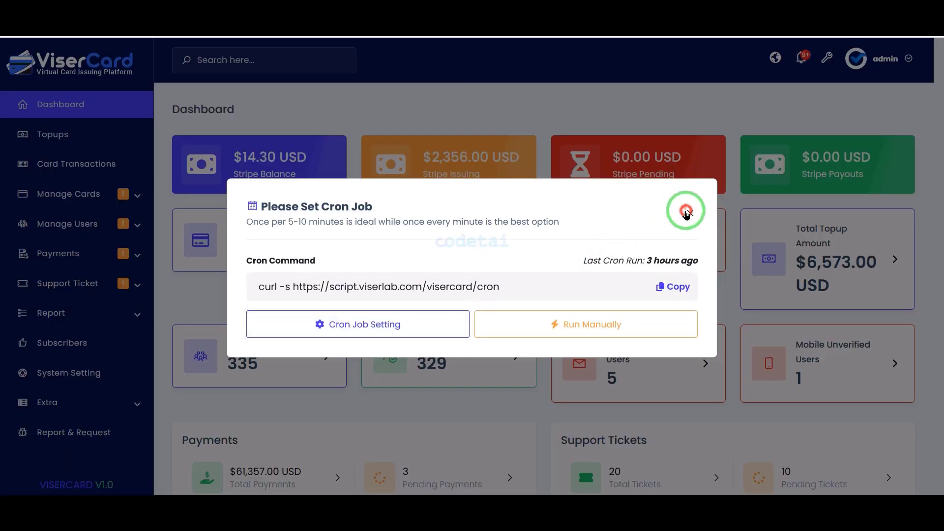
# Dismiss the cron job reminder and examine the admin dashboard's statistics and charts.
pyautogui.click(685, 211)
pyautogui.scroll(-12, 463, 447)
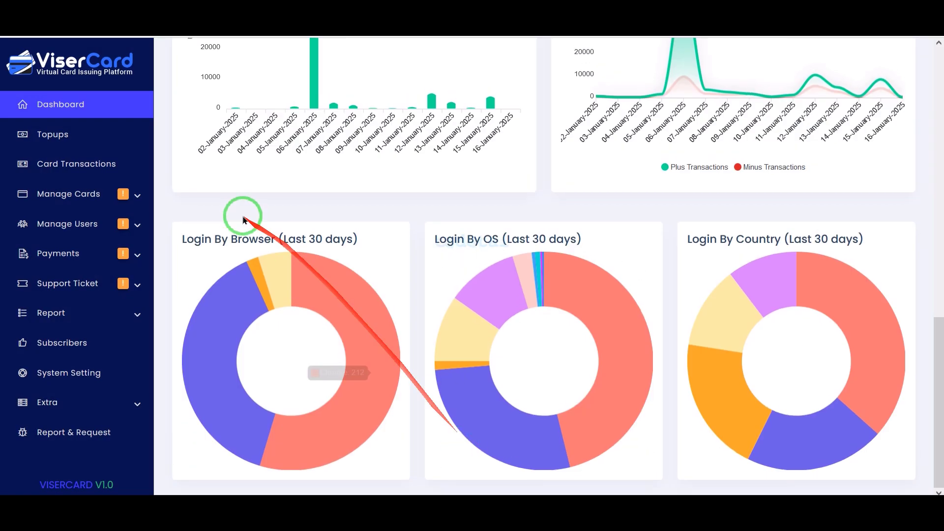
# Expand the Manage Cards, Manage Users, Payments, Support Ticket and Report sections of the admin navigation and examine their subpages.
pyautogui.click(121, 201)
pyautogui.click(110, 294)
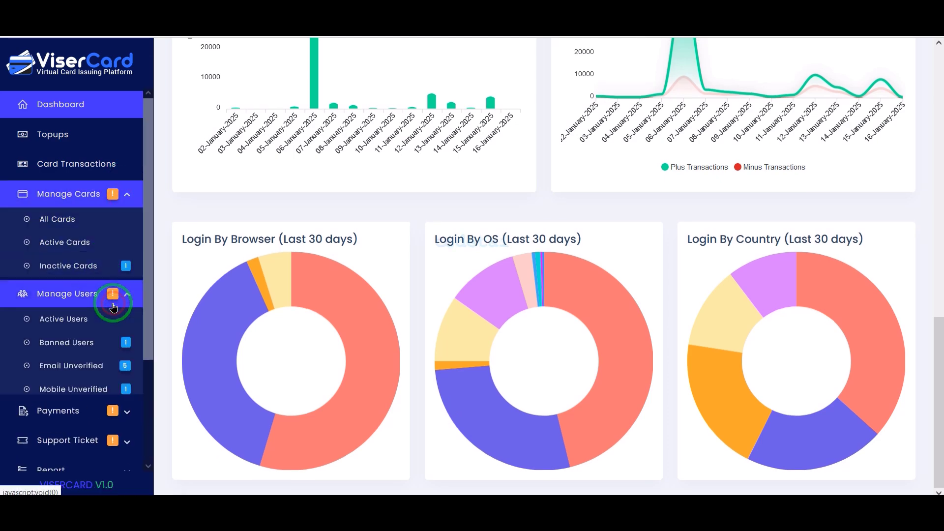
pyautogui.scroll(-3, 110, 337)
pyautogui.click(110, 337)
pyautogui.scroll(-3, 106, 342)
pyautogui.scroll(-1, 104, 349)
pyautogui.click(101, 354)
pyautogui.scroll(-3, 101, 344)
pyautogui.click(102, 337)
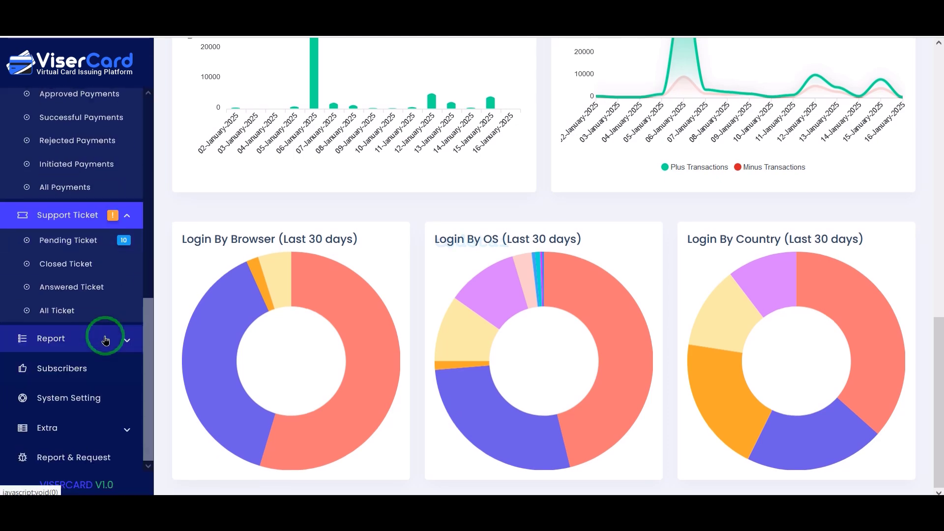
pyautogui.scroll(-2, 96, 432)
pyautogui.scroll(1, 195, 227)
pyautogui.scroll(10, 143, 211)
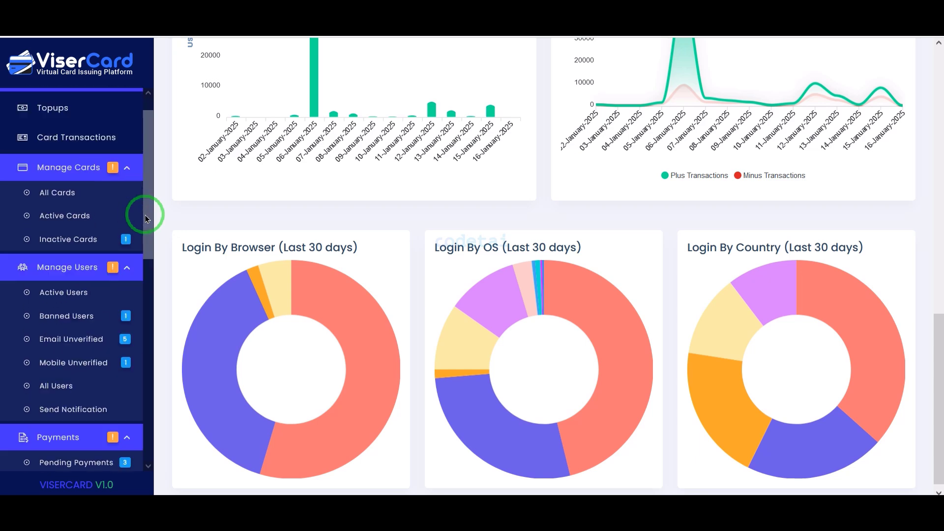
# Open the admin's All Cards list and review the first page of issued cards.
pyautogui.scroll(-1, 66, 241)
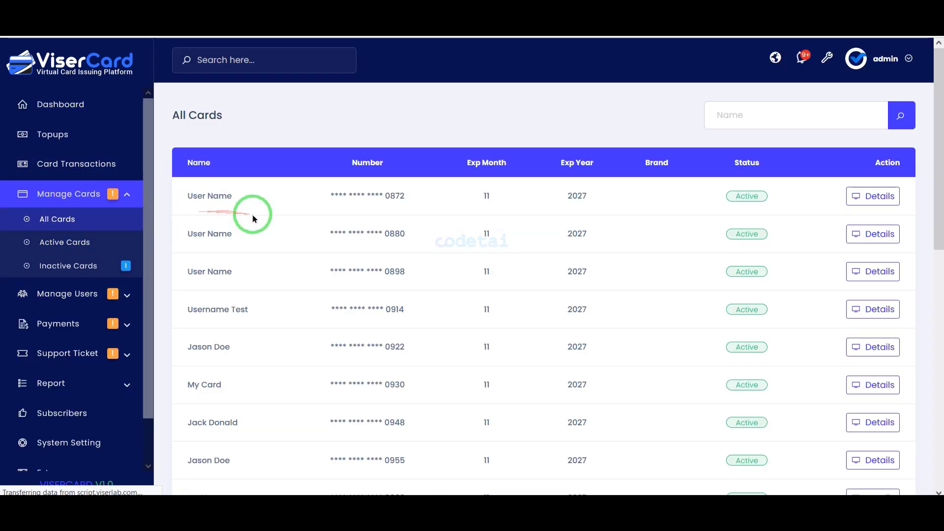
pyautogui.scroll(-8, 654, 173)
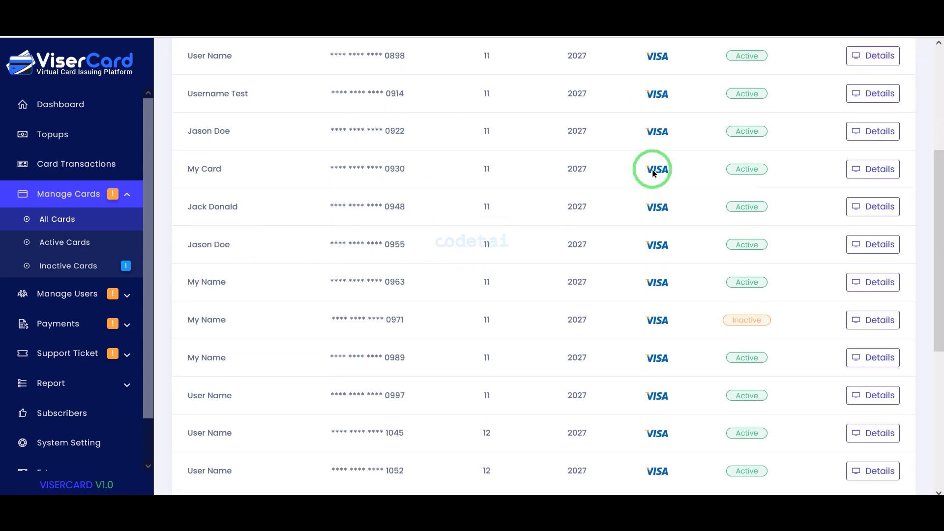
pyautogui.scroll(-2, 654, 173)
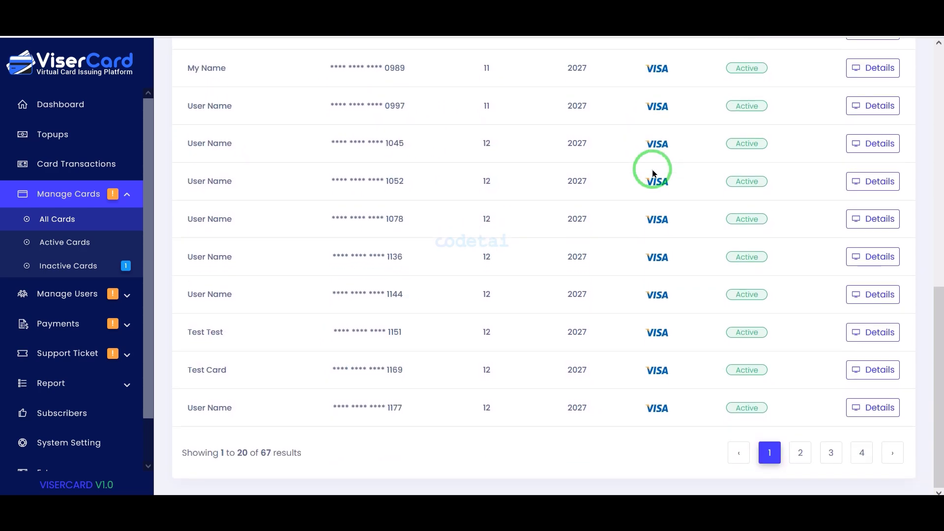
pyautogui.scroll(9, 654, 173)
pyautogui.scroll(2, 654, 173)
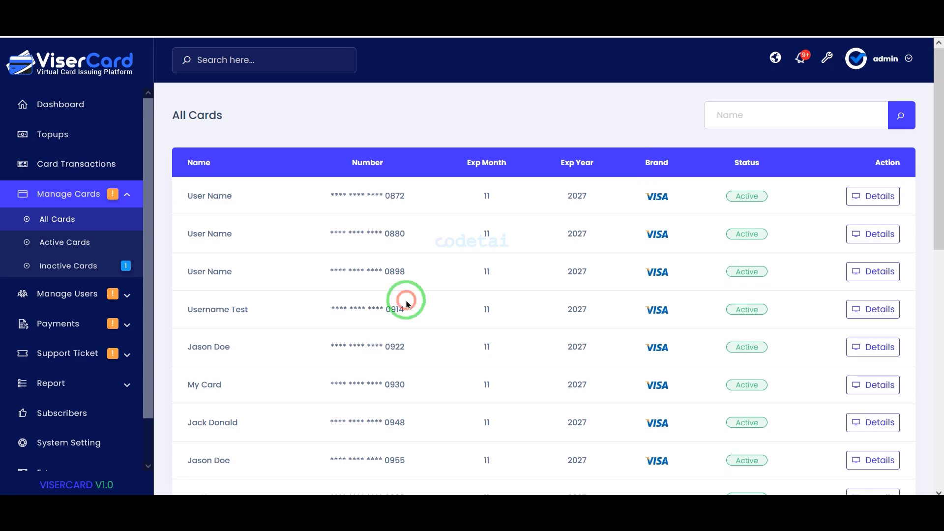
pyautogui.scroll(-10, 407, 296)
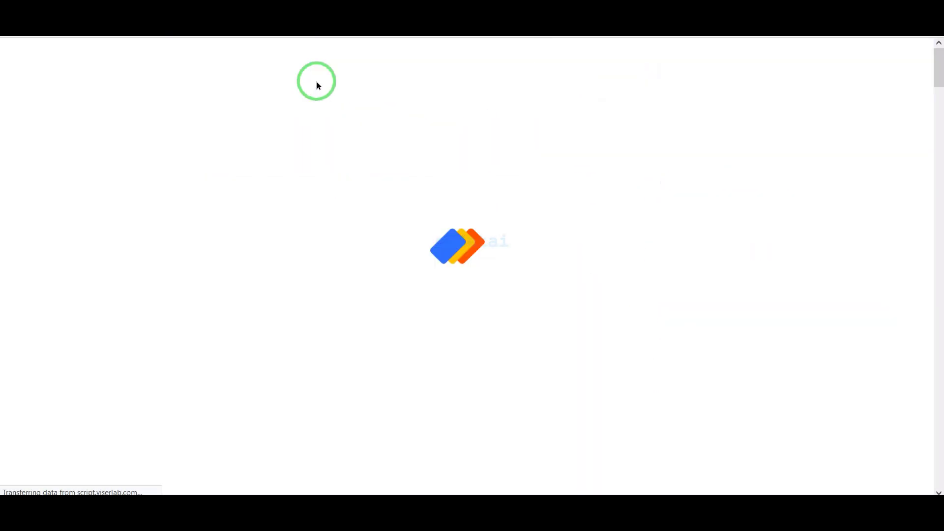
# Open the ViserCard public homepage and look over its card, wallet and feature sections.
pyautogui.scroll(-20, 398, 149)
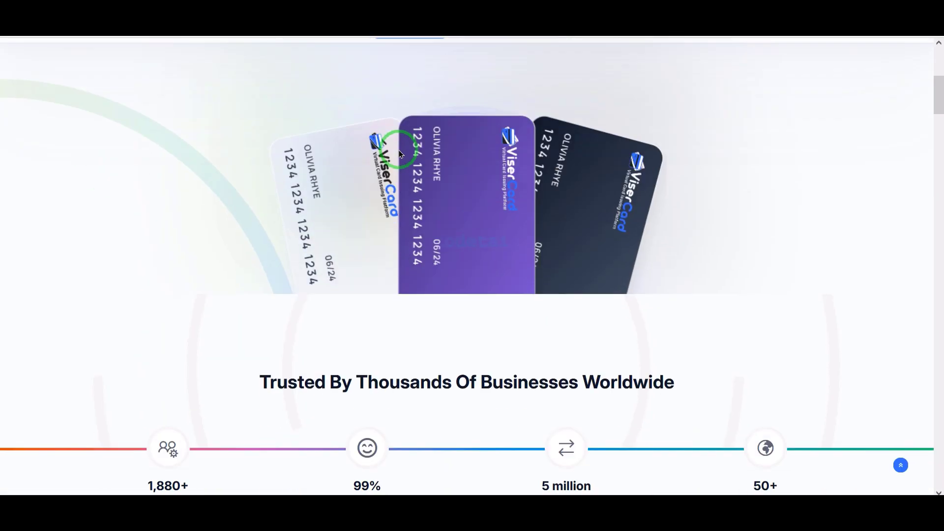
pyautogui.scroll(-20, 398, 149)
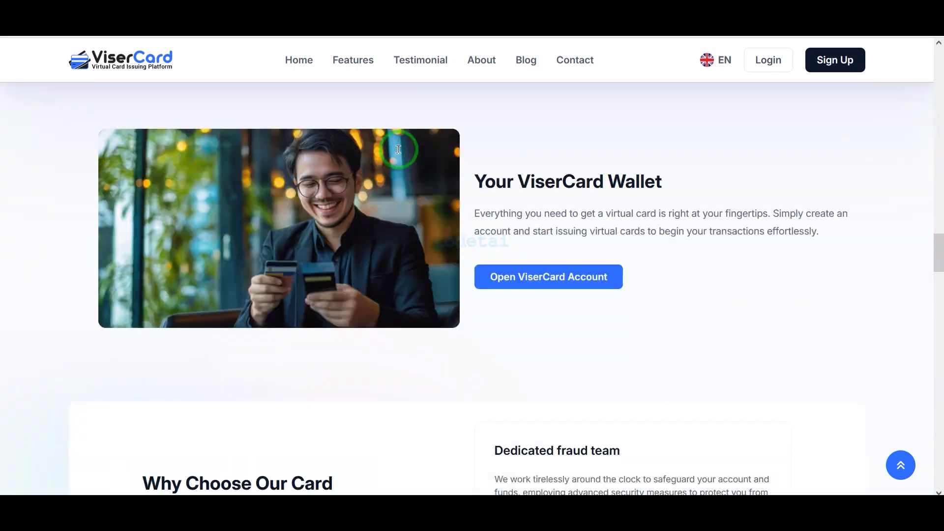
pyautogui.scroll(1, 399, 154)
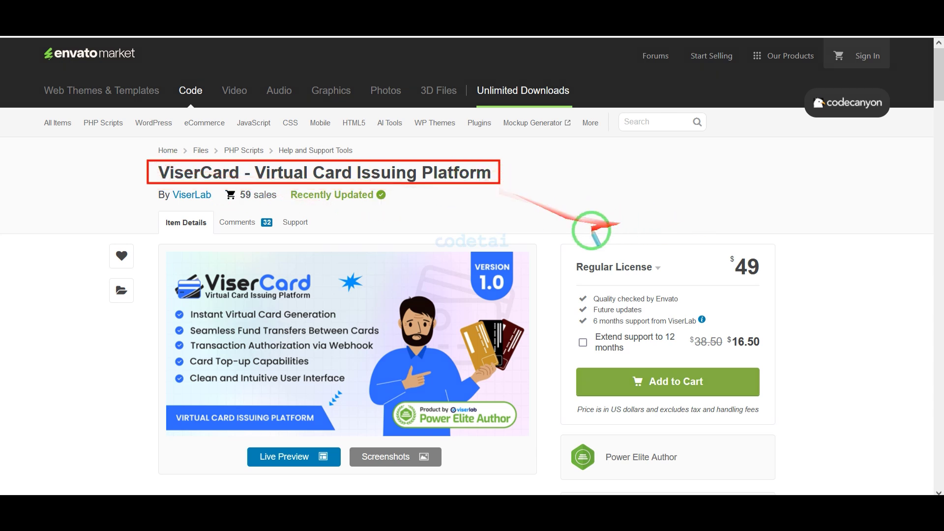
# Open the ViserCard item page on CodeCanyon and examine its pricing, description, demo access and feature lists.
pyautogui.moveTo(557, 236)
pyautogui.mouseDown()
pyautogui.moveTo(756, 319)
pyautogui.moveTo(785, 422)
pyautogui.mouseUp()
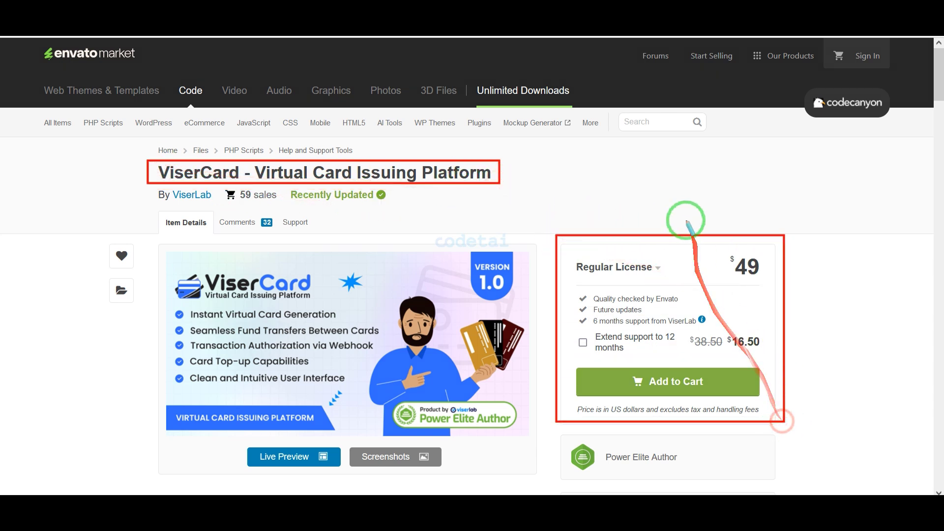
pyautogui.scroll(-6, 586, 347)
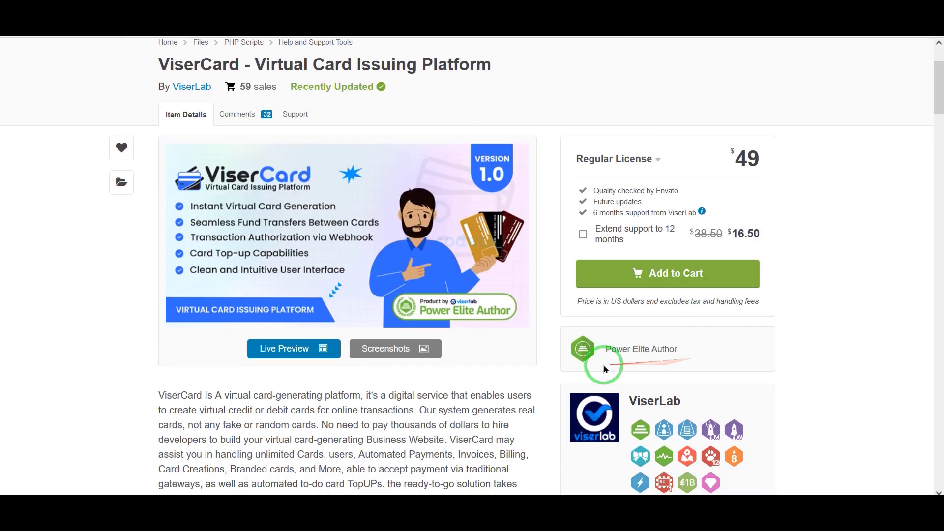
pyautogui.scroll(-12, 534, 370)
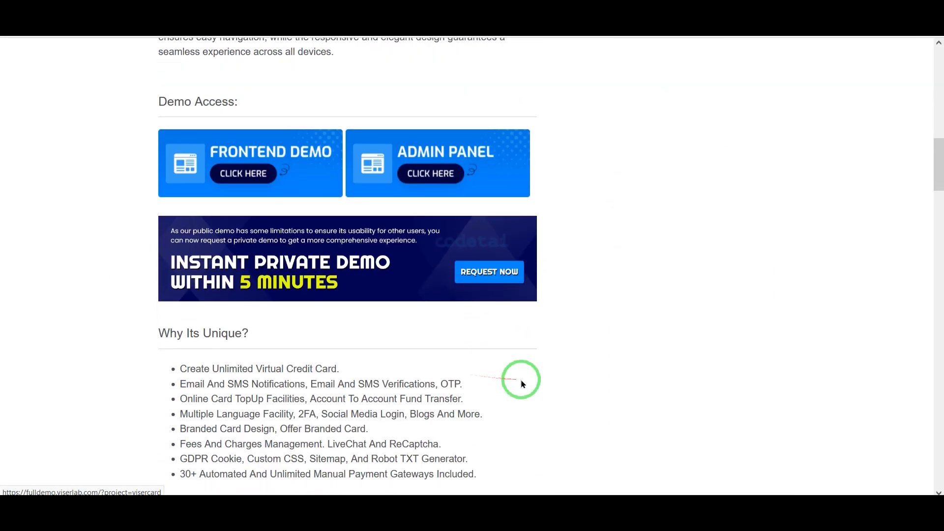
pyautogui.scroll(-14, 522, 383)
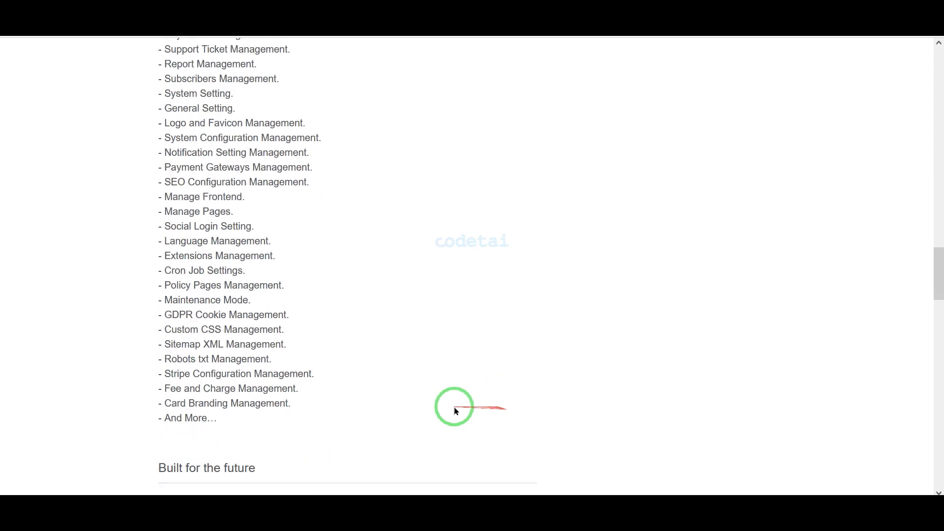
pyautogui.scroll(-2, 453, 407)
pyautogui.scroll(20, 600, 405)
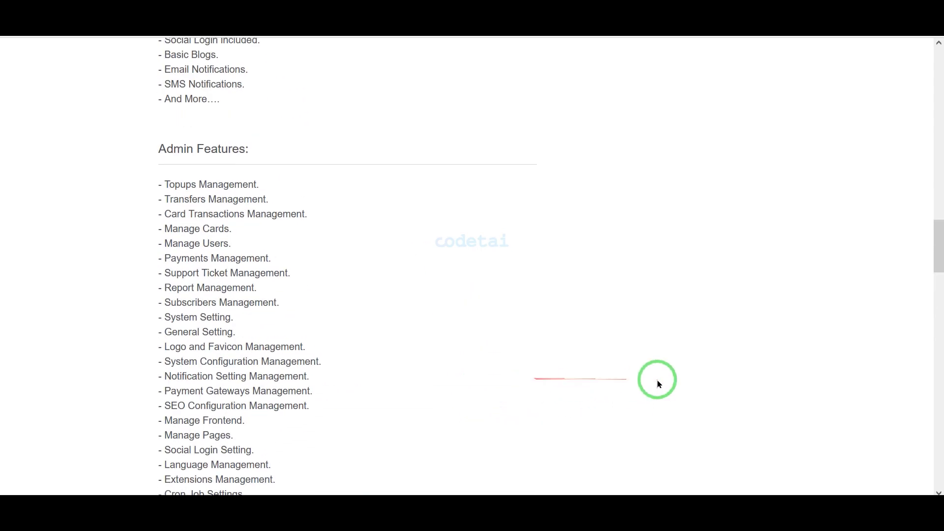
pyautogui.scroll(12, 647, 358)
pyautogui.scroll(-2, 685, 347)
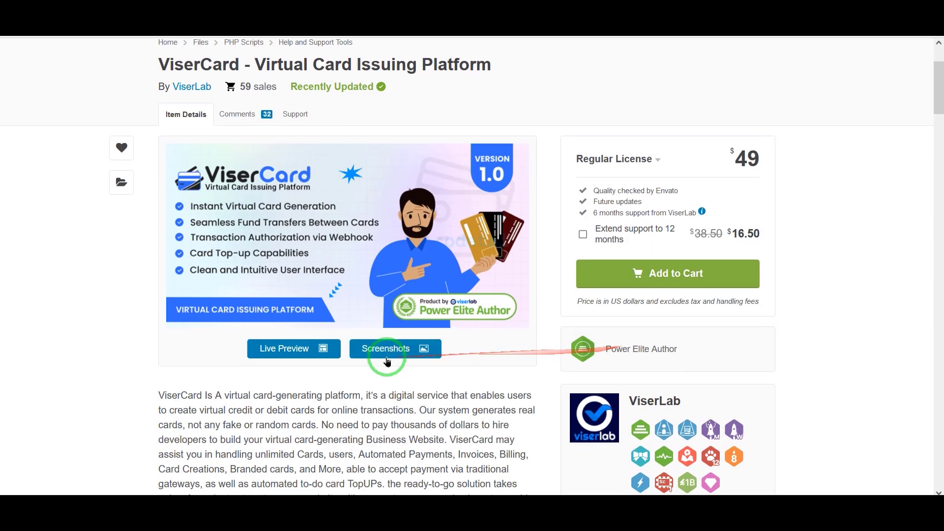
# Open the item's screenshots gallery, look through the homepage image, and advance to the user dashboard screenshot.
pyautogui.click(385, 349)
pyautogui.scroll(-20, 512, 331)
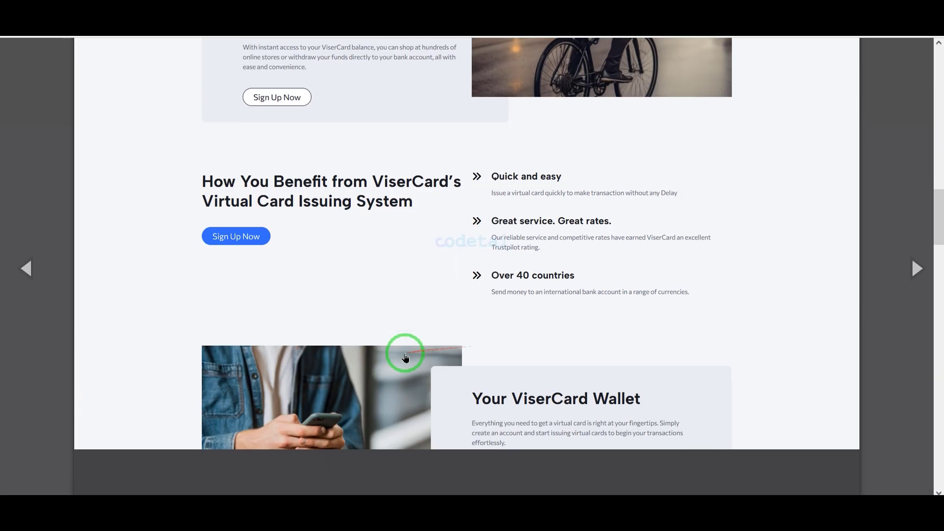
pyautogui.scroll(-15, 501, 361)
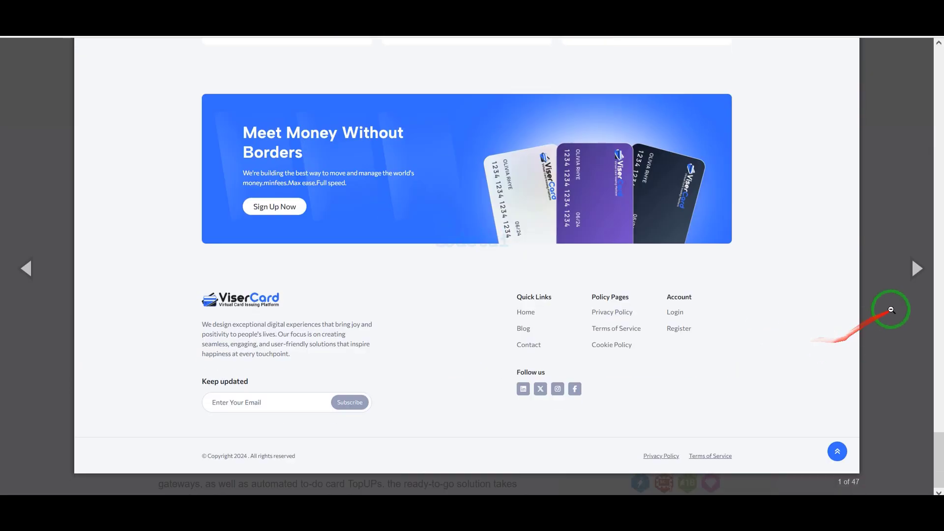
pyautogui.click(917, 269)
pyautogui.click(918, 272)
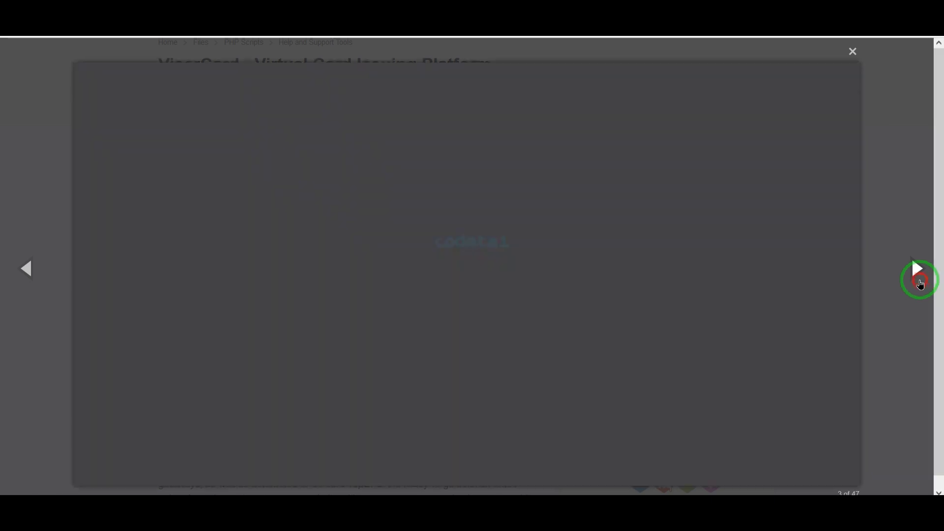
pyautogui.click(919, 278)
pyautogui.click(919, 276)
pyautogui.click(918, 276)
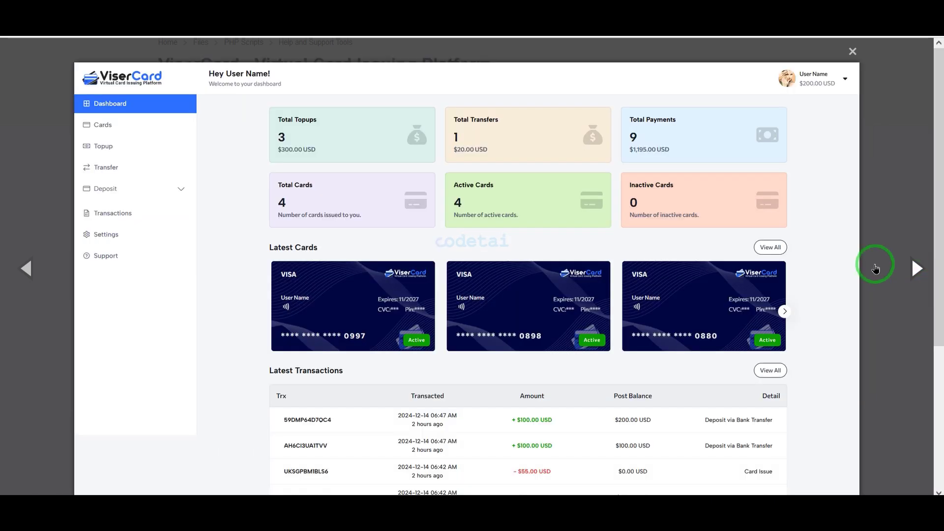
# Browse the gallery's user panel screenshots from the dashboard through Card List and Transfer History to Transactions.
pyautogui.scroll(-5, 885, 268)
pyautogui.click(903, 268)
pyautogui.click(891, 276)
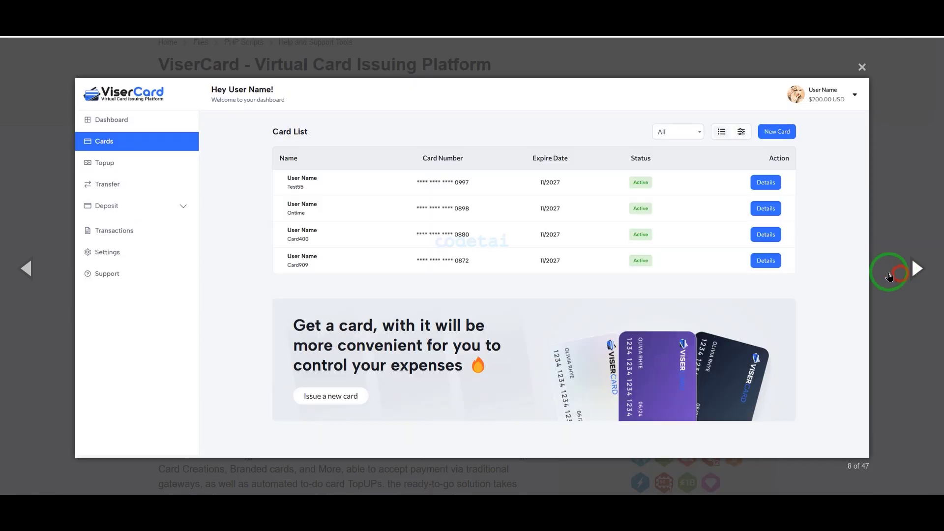
pyautogui.click(895, 274)
pyautogui.click(895, 274)
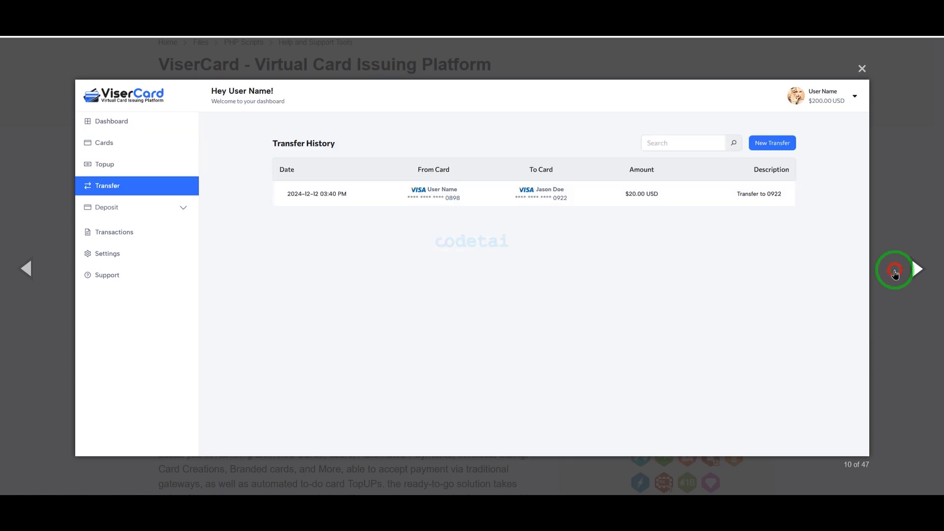
pyautogui.click(895, 274)
pyautogui.click(894, 271)
pyautogui.click(894, 272)
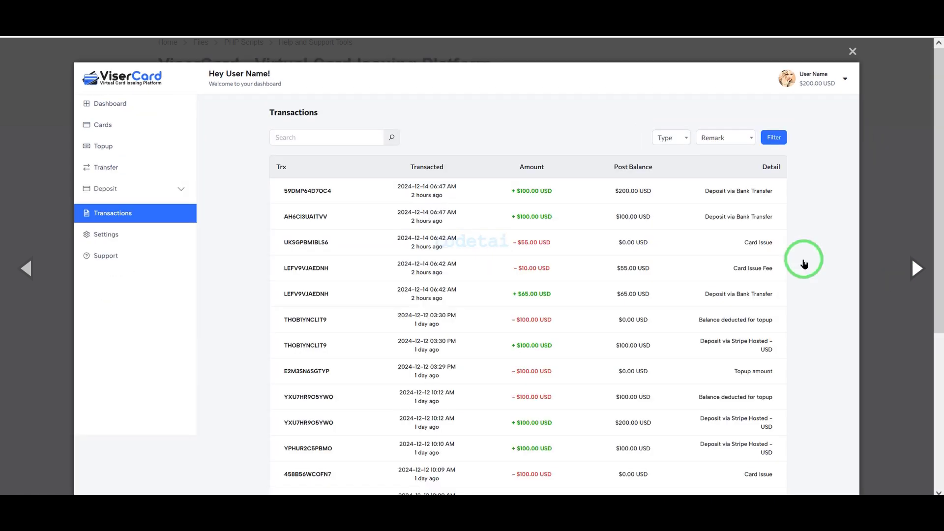
# View the Transactions, Settings and Support Ticket screenshots and advance to the admin dashboard image.
pyautogui.scroll(-5, 767, 273)
pyautogui.scroll(5, 755, 278)
pyautogui.click(931, 271)
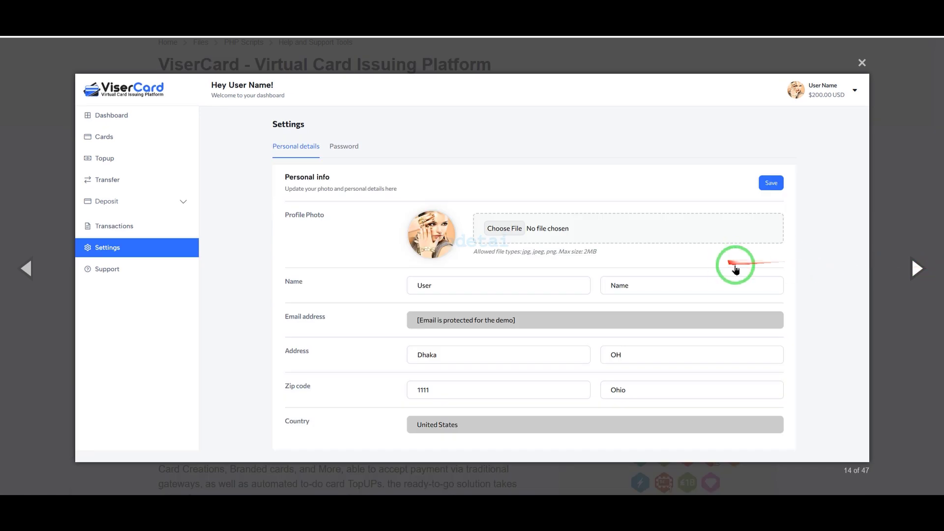
pyautogui.click(920, 273)
pyautogui.click(881, 276)
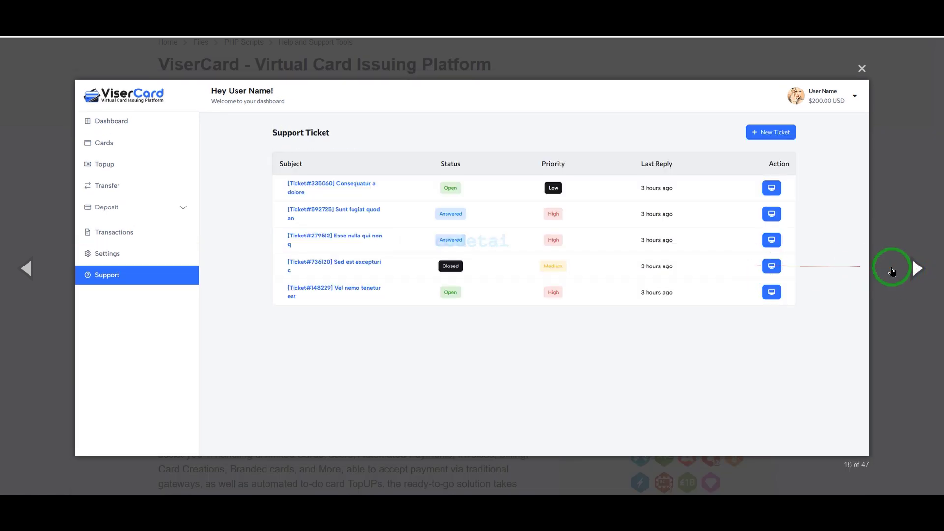
pyautogui.click(901, 269)
pyautogui.click(902, 269)
pyautogui.click(902, 270)
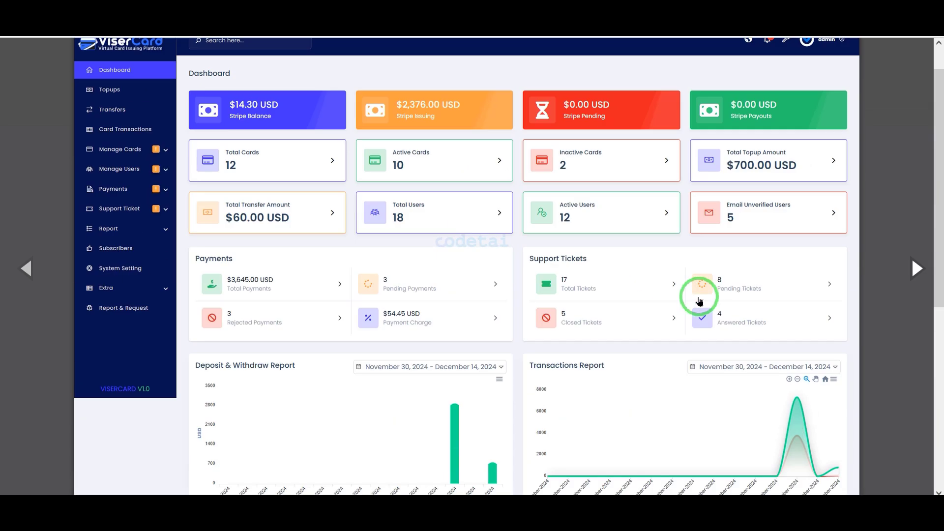
# Browse the gallery's admin panel screenshots from the dashboard through Card Transactions, All Cards and Active Users to Banned Users.
pyautogui.click(917, 264)
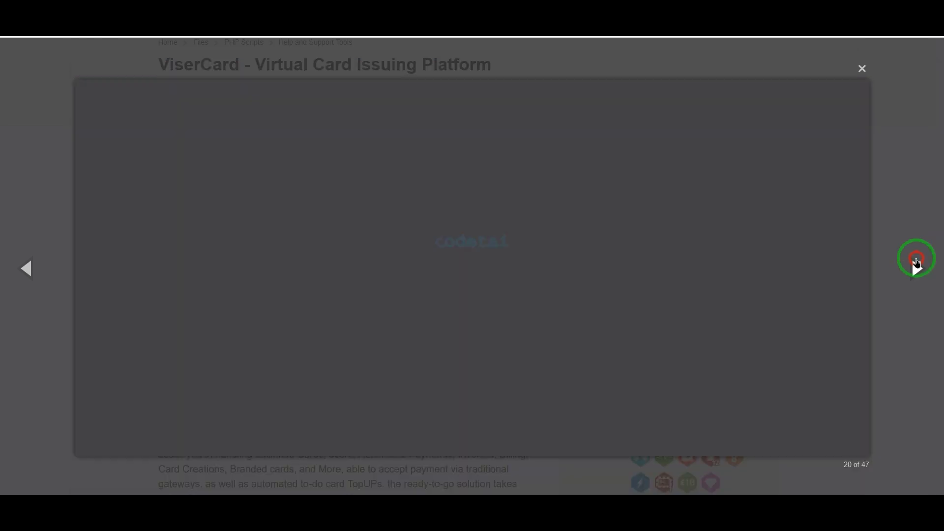
pyautogui.click(912, 268)
pyautogui.click(910, 268)
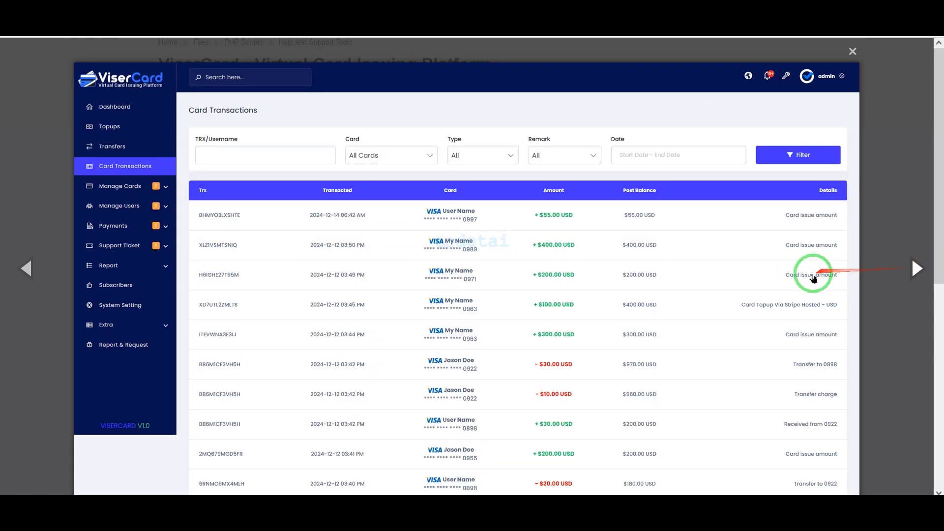
pyautogui.scroll(-5, 814, 278)
pyautogui.click(914, 267)
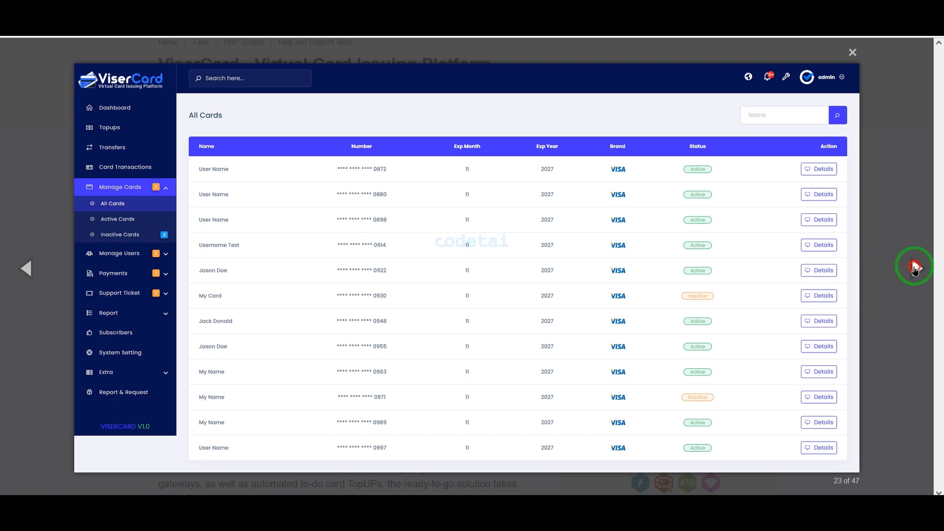
pyautogui.click(914, 268)
pyautogui.click(913, 269)
pyautogui.scroll(-1, 809, 284)
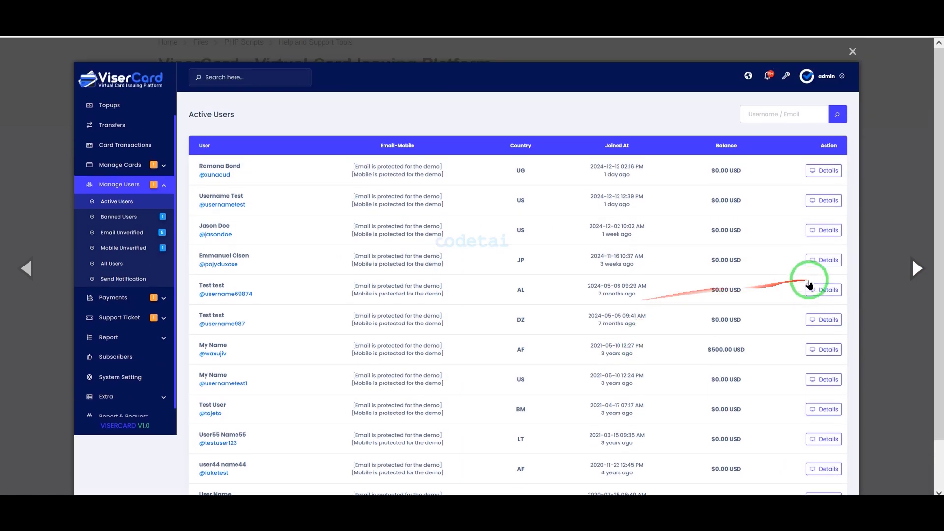
pyautogui.click(913, 275)
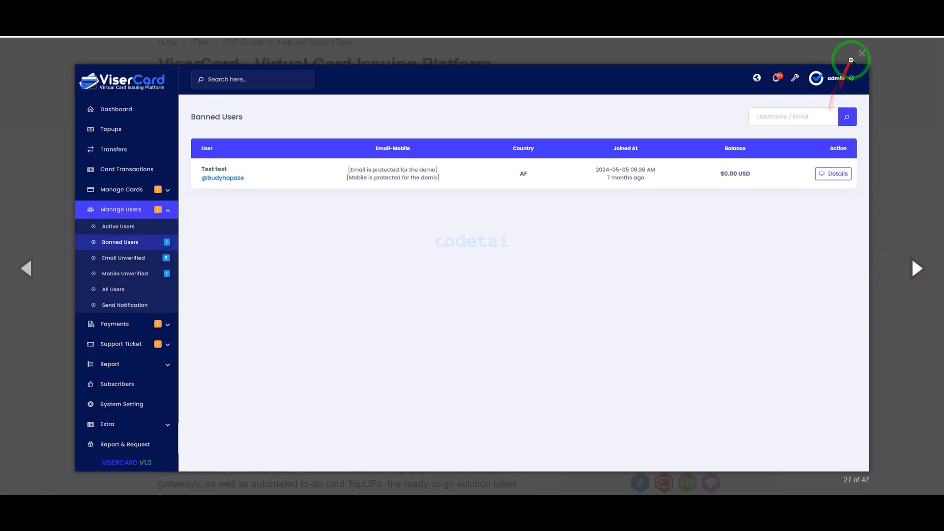
# Close the screenshots gallery, add ViserCard with the Regular License to the cart, and proceed to checkout.
pyautogui.click(853, 51)
pyautogui.scroll(2, 799, 342)
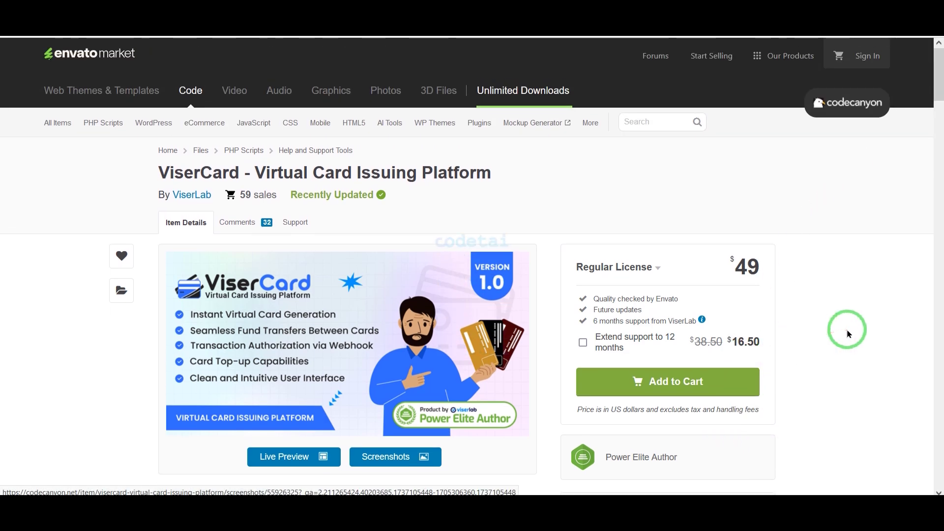
pyautogui.click(724, 389)
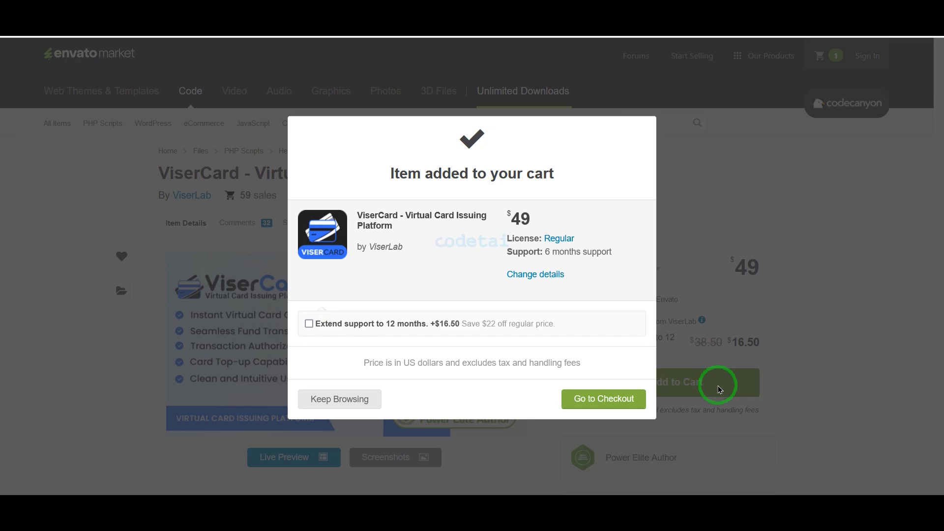
pyautogui.click(610, 398)
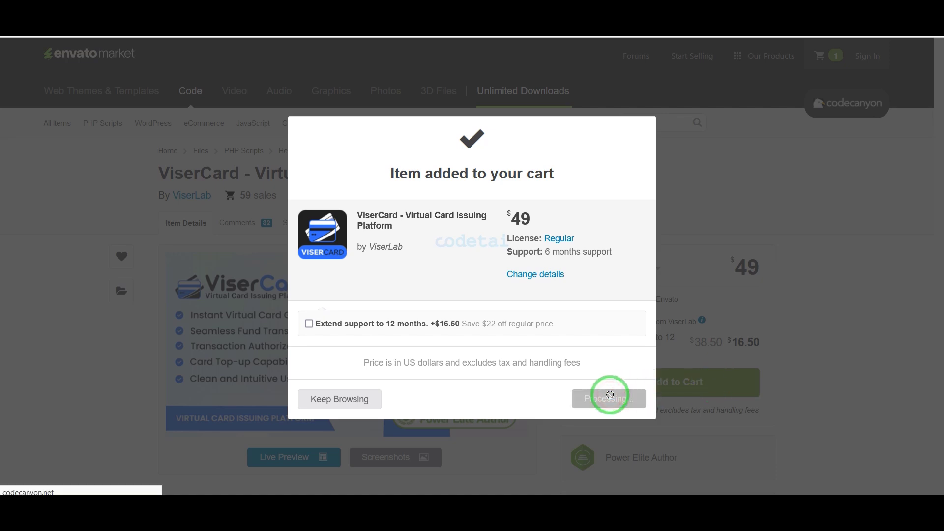
# Review the checkout's Create Account form, including the Google, Apple and Facebook options, the name, email and password fields, and the reCAPTCHA.
pyautogui.scroll(-6, 612, 305)
pyautogui.scroll(5, 621, 406)
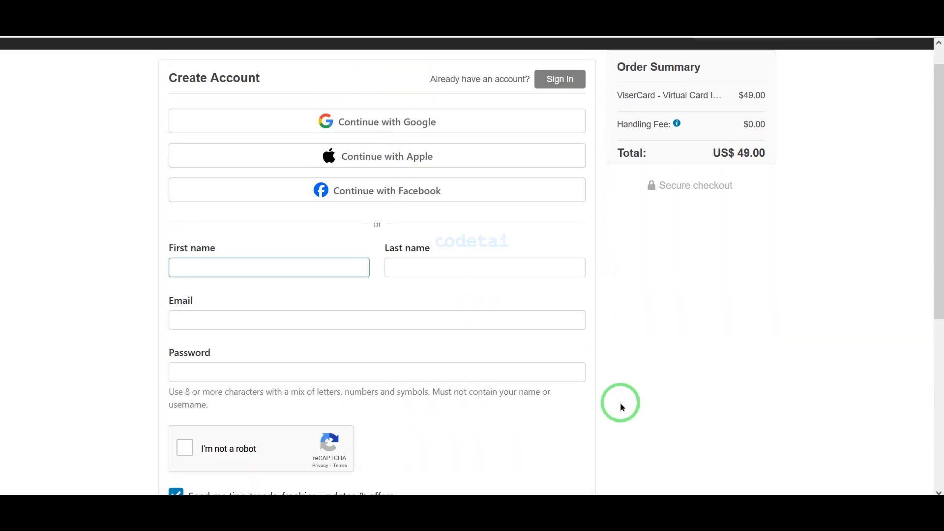
pyautogui.scroll(1, 622, 406)
pyautogui.click(612, 378)
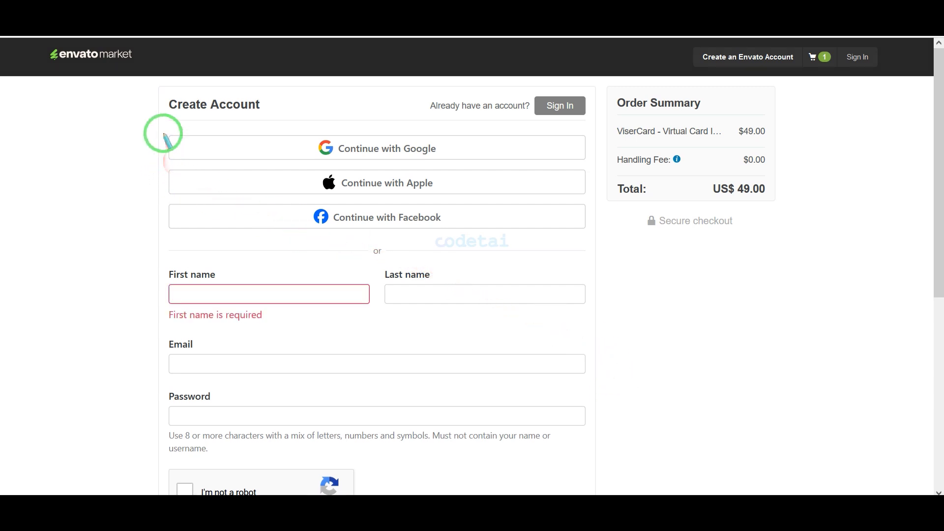
pyautogui.moveTo(162, 126); pyautogui.dragTo(591, 236)
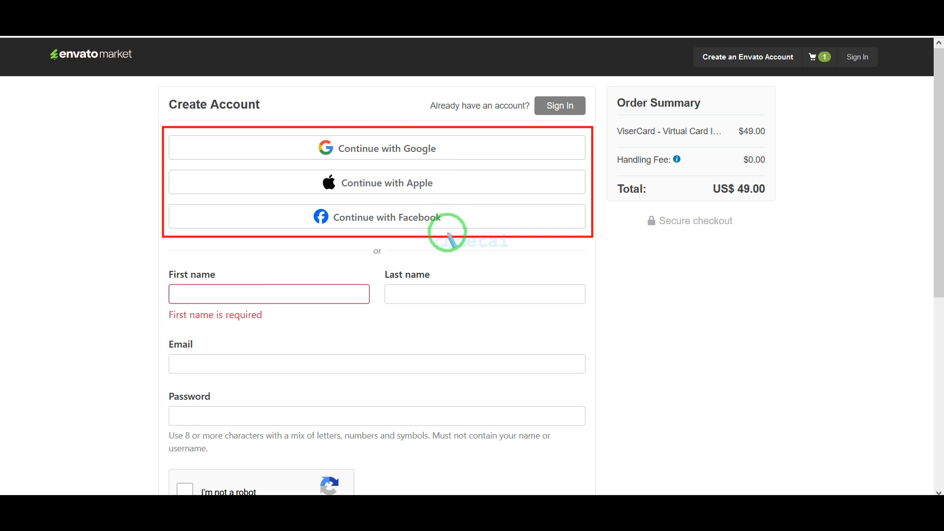
pyautogui.press('Escape')
pyautogui.scroll(-4, 487, 238)
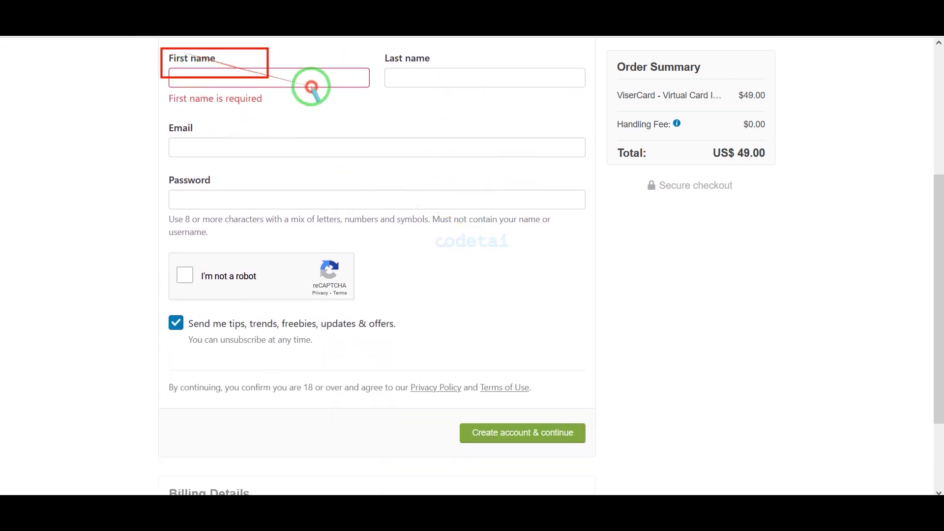
pyautogui.moveTo(311, 88)
pyautogui.mouseDown()
pyautogui.moveTo(562, 196)
pyautogui.moveTo(600, 273)
pyautogui.moveTo(602, 307)
pyautogui.mouseUp()
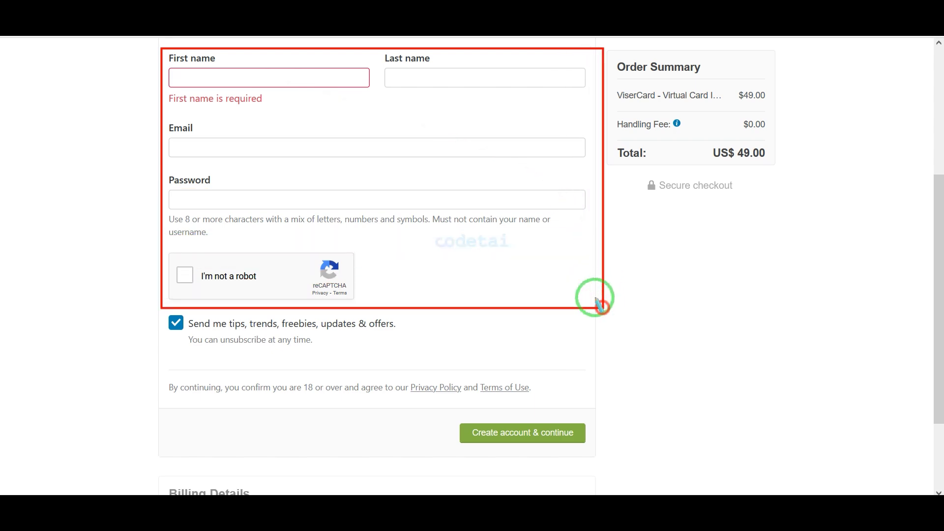
pyautogui.press('Escape')
pyautogui.scroll(-2, 559, 371)
pyautogui.scroll(6, 559, 371)
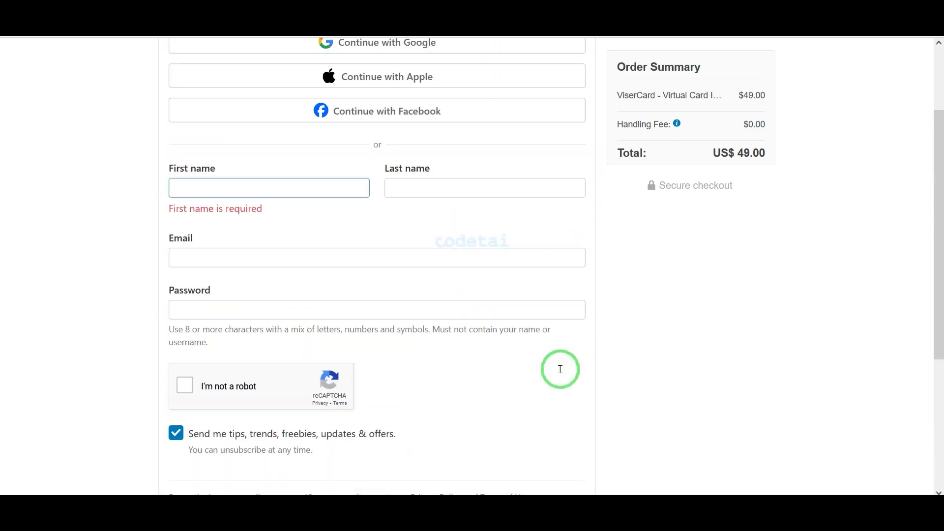
# Switch the checkout to signing in with an existing account, enter the account username and password, and continue.
pyautogui.click(563, 109)
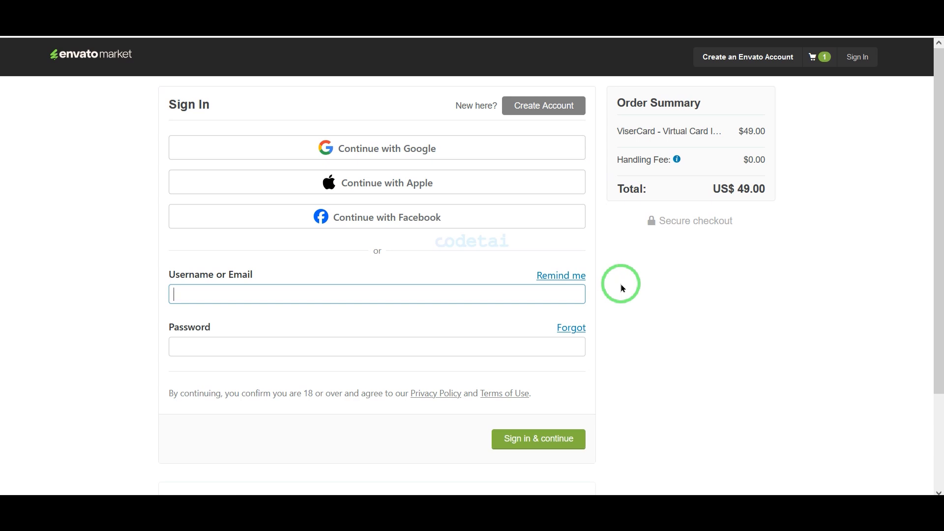
pyautogui.click(422, 286)
pyautogui.write('c')
pyautogui.click(318, 322)
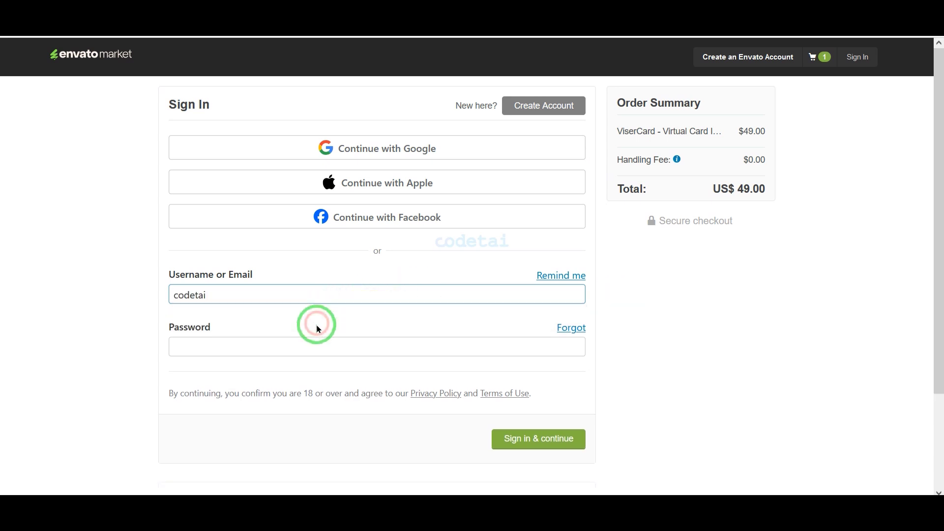
pyautogui.click(554, 442)
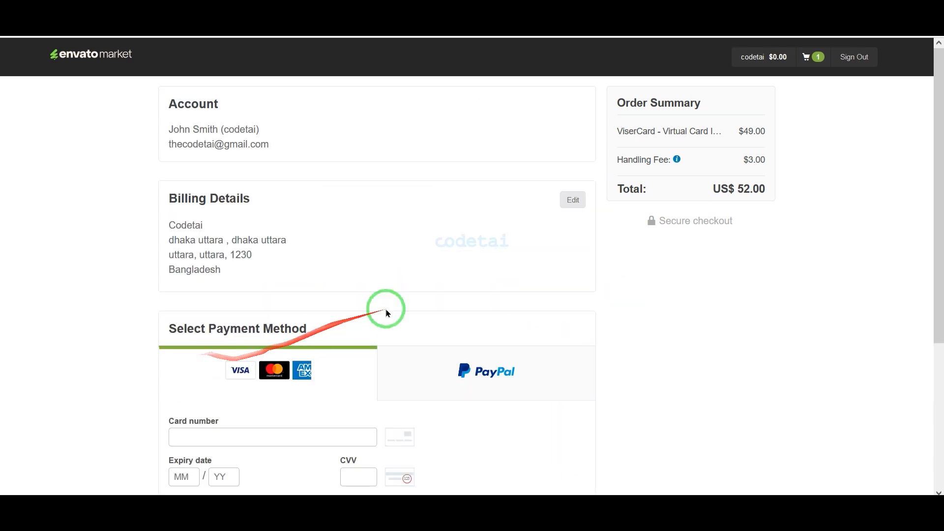
# Open the billing details for editing, save them, and continue to the card and PayPal payment method selection.
pyautogui.click(573, 201)
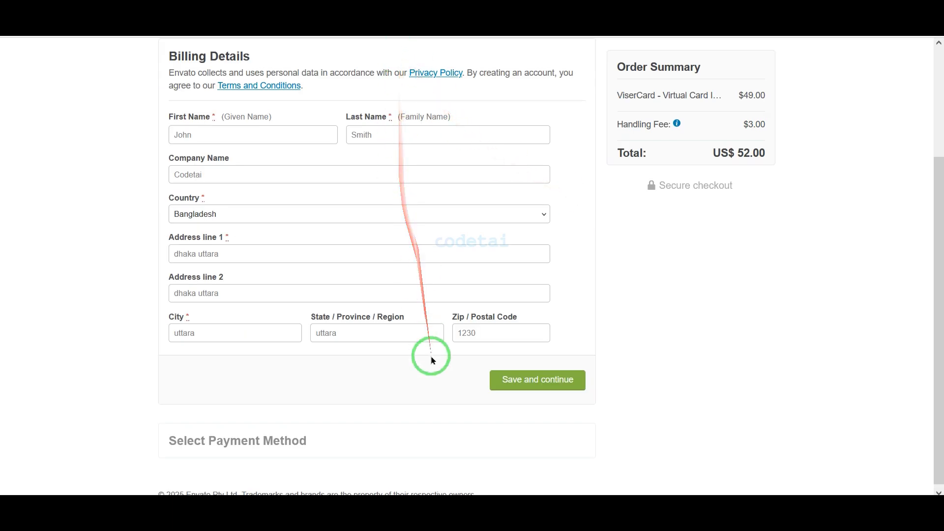
pyautogui.click(539, 376)
pyautogui.moveTo(446, 162)
pyautogui.mouseDown()
pyautogui.moveTo(528, 173)
pyautogui.moveTo(593, 190)
pyautogui.moveTo(597, 200)
pyautogui.mouseUp()
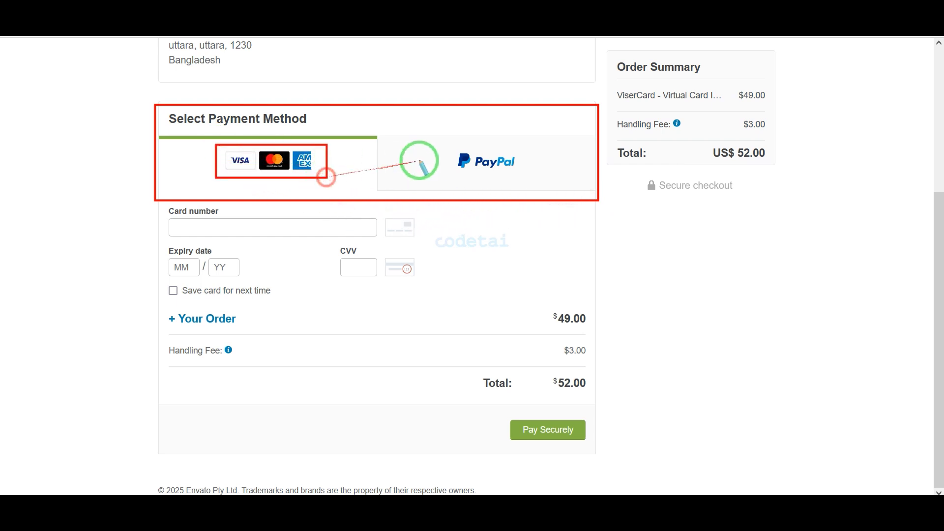
pyautogui.rightClick(502, 203)
pyautogui.hotkey('ctrl', '2')
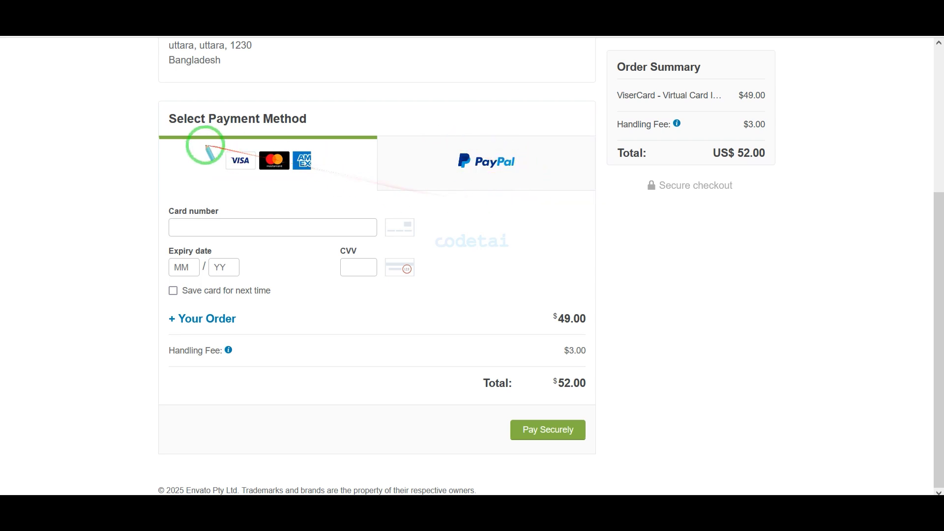
pyautogui.press('Escape')
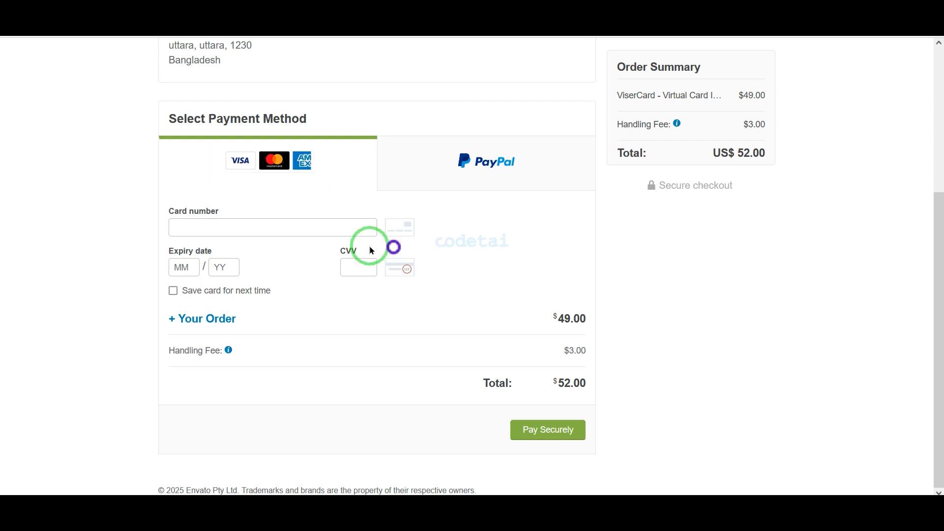
# Enter the card number, expiry date and CVV for the card payment, and pay securely for the ViserCard order.
pyautogui.click(318, 230)
pyautogui.hotkey('ctrl', 'v')
pyautogui.click(189, 269)
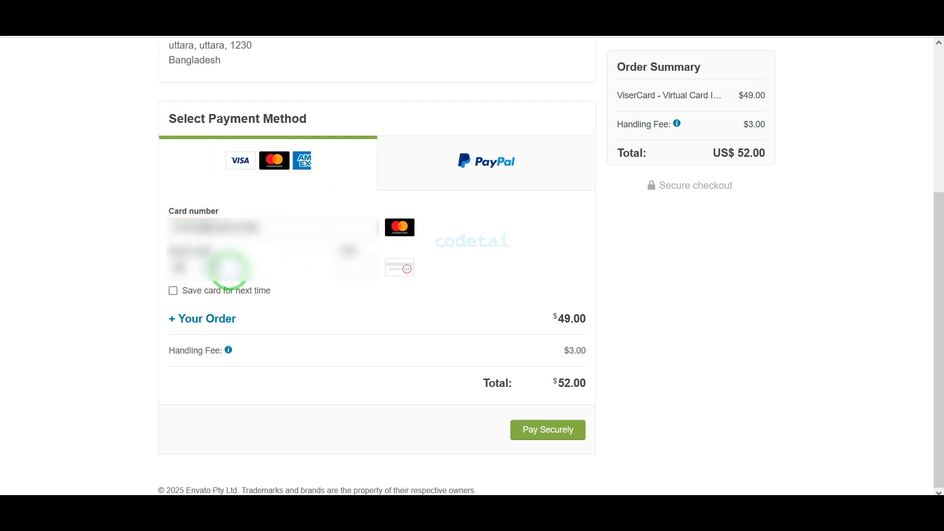
pyautogui.click(351, 268)
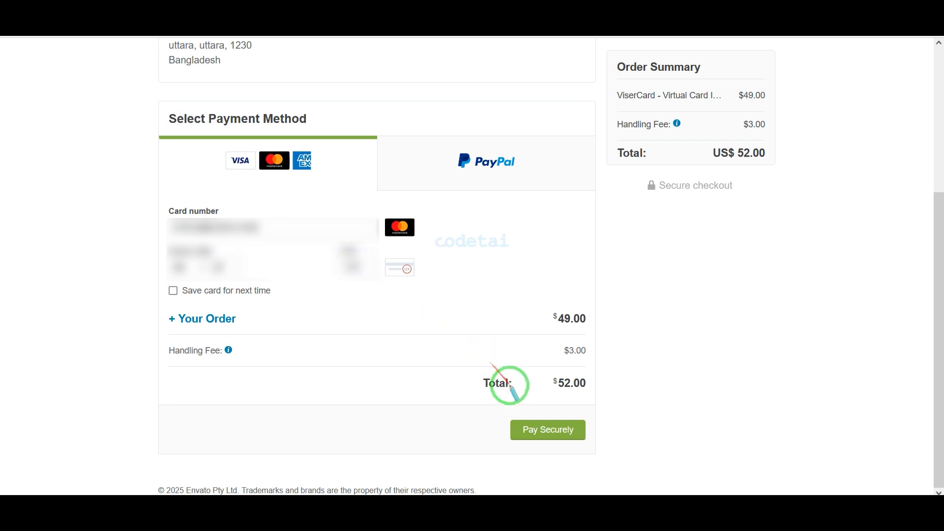
pyautogui.click(579, 432)
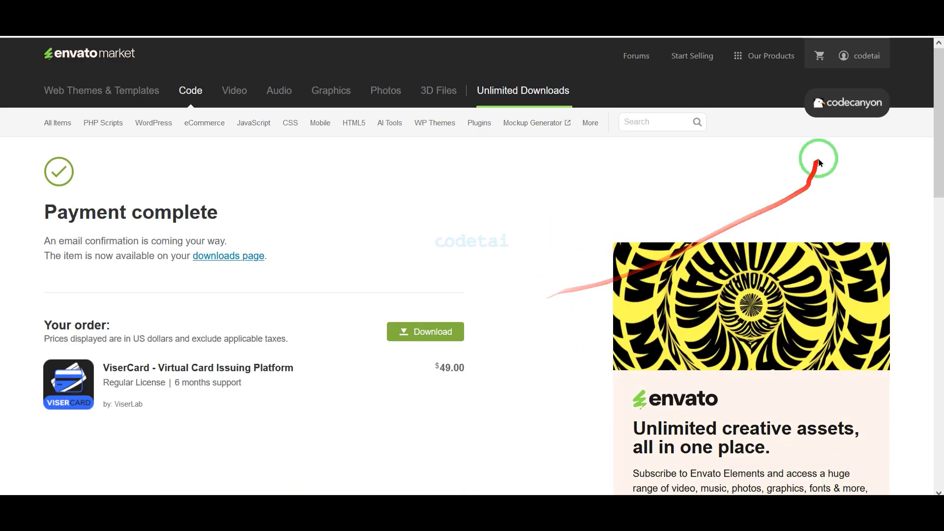
# Open the account's downloads page and show ViserCard's download options for all files and documentation and the license certificates.
pyautogui.moveTo(859, 56)
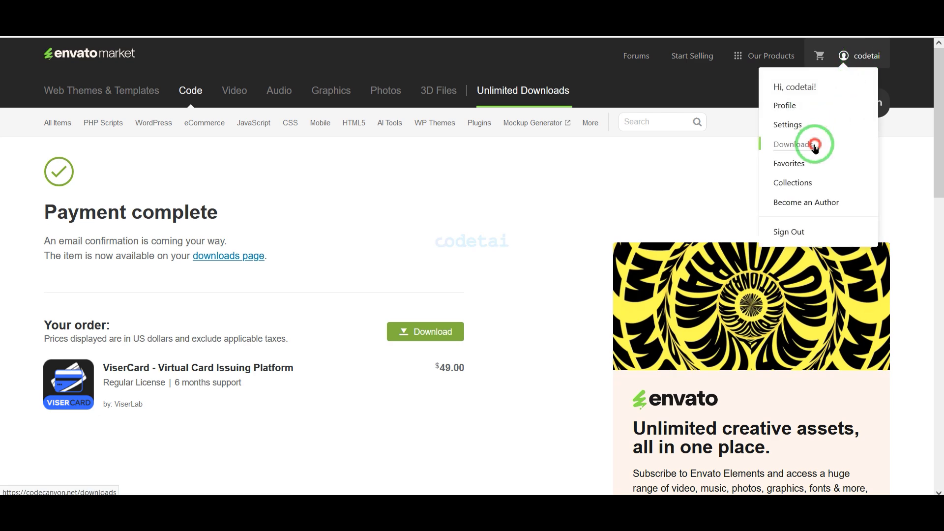
pyautogui.click(793, 144)
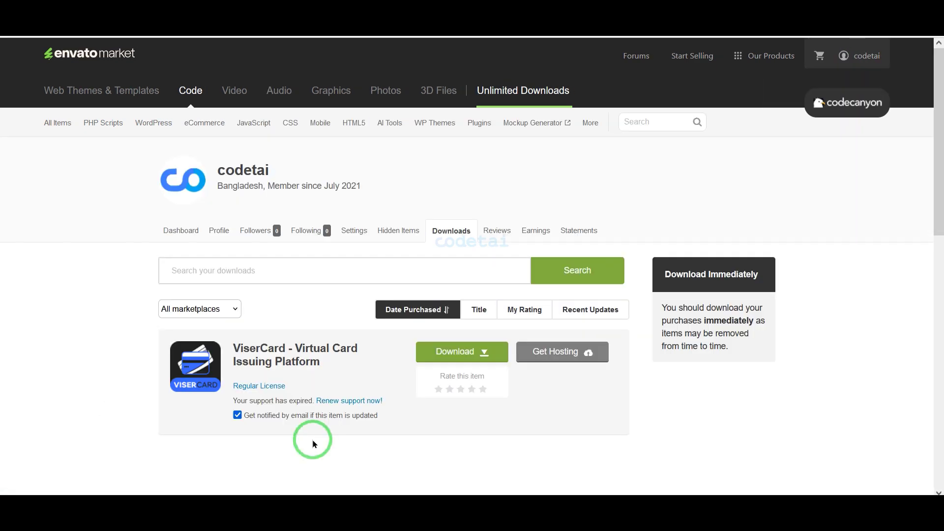
pyautogui.click(460, 352)
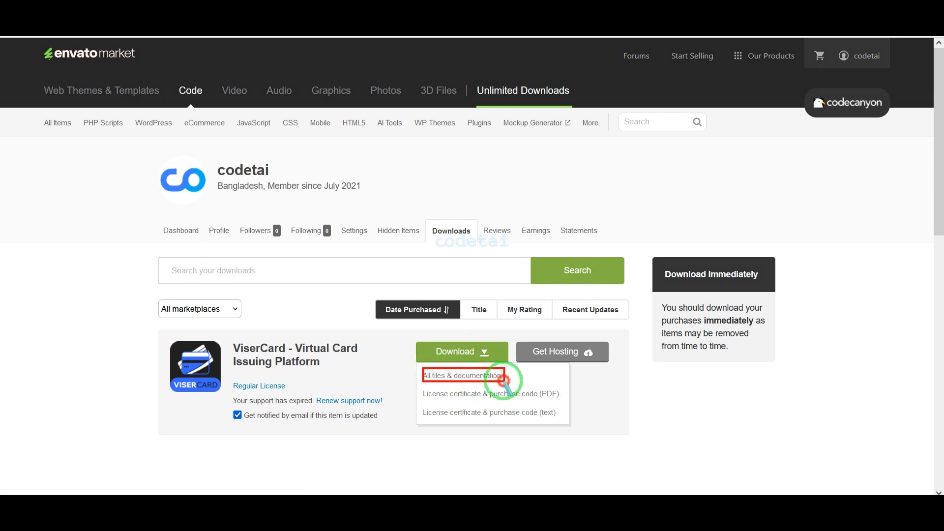
pyautogui.moveTo(420, 387); pyautogui.dragTo(562, 400)
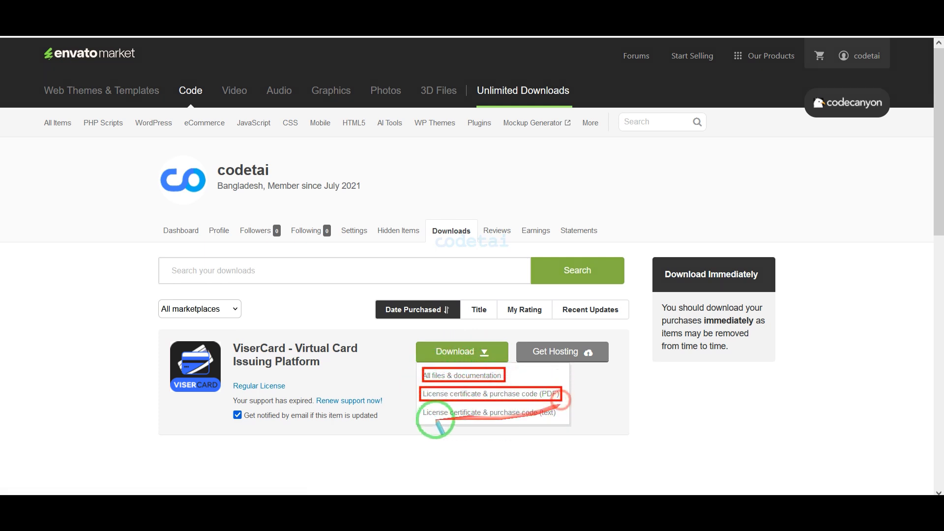
pyautogui.moveTo(419, 408); pyautogui.dragTo(560, 420)
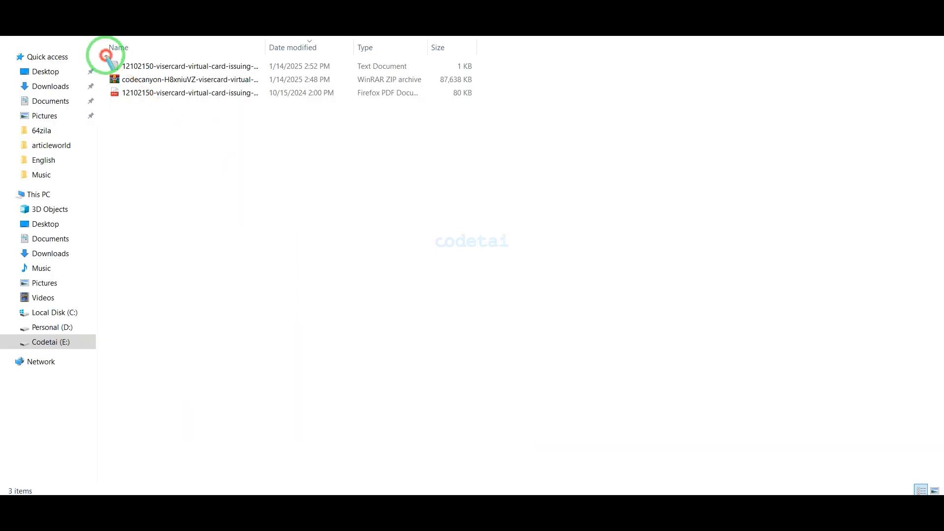
# In File Explorer, extract the downloaded codecanyon ViserCard ZIP archive in place and open the extracted folder.
pyautogui.moveTo(106, 55); pyautogui.dragTo(486, 105)
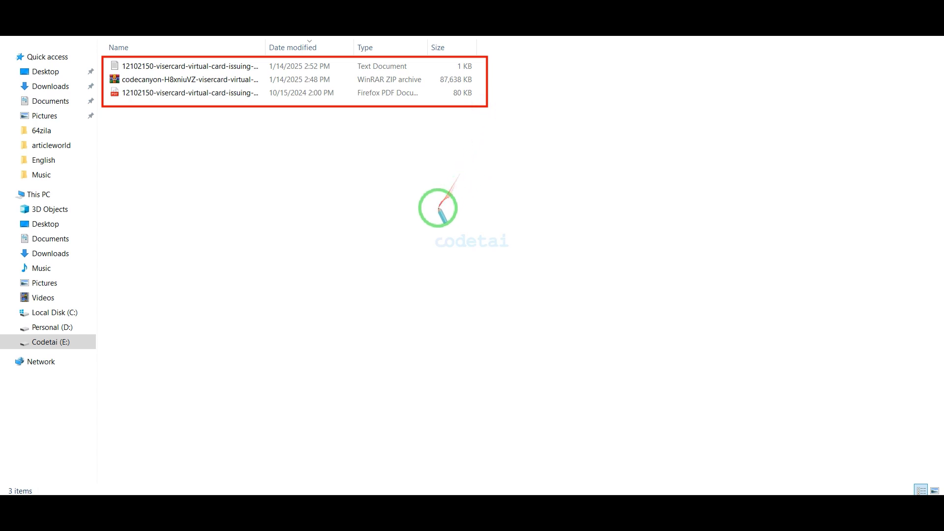
pyautogui.rightClick(421, 195)
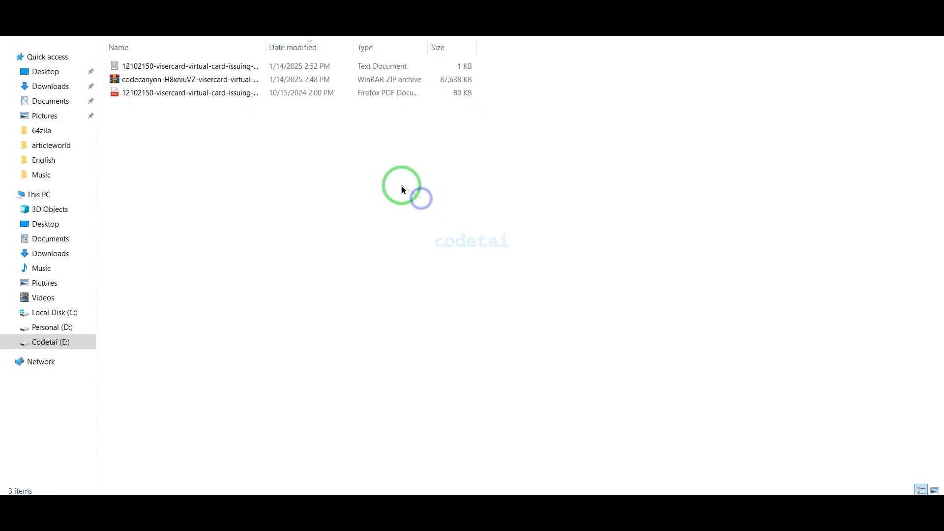
pyautogui.click(235, 78)
pyautogui.rightClick(229, 78)
pyautogui.click(269, 130)
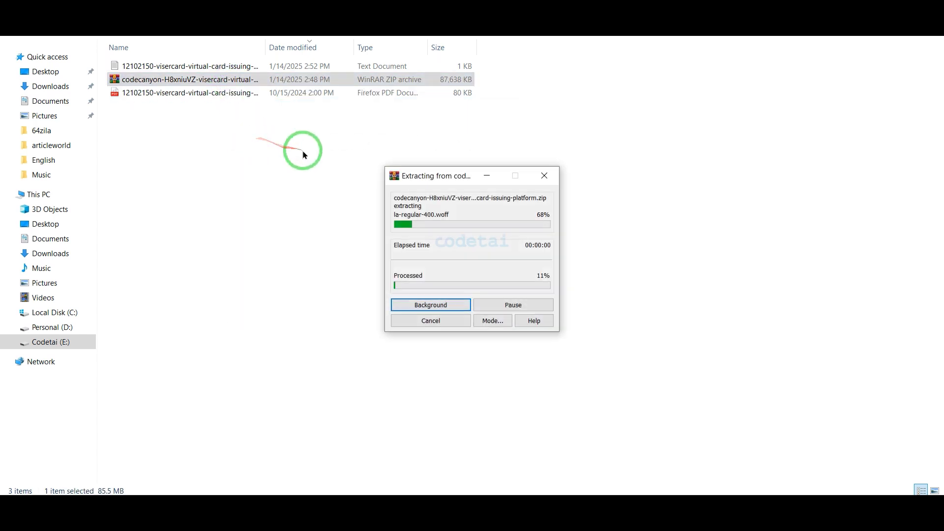
pyautogui.doubleClick(233, 109)
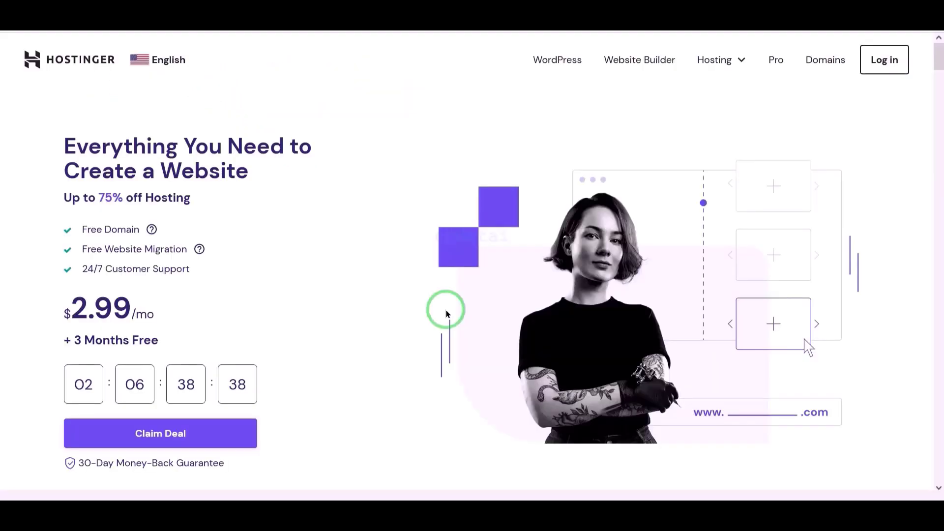
# On the Hostinger website, review the Premium, Business and Cloud Startup hosting plans, their features, the security section, customer reviews and footer links.
pyautogui.scroll(-14, 446, 313)
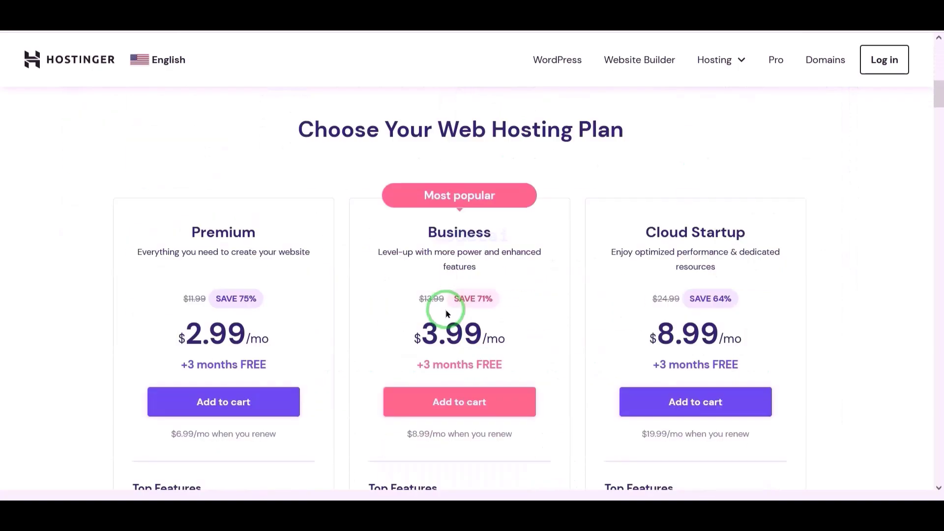
pyautogui.scroll(-15, 446, 308)
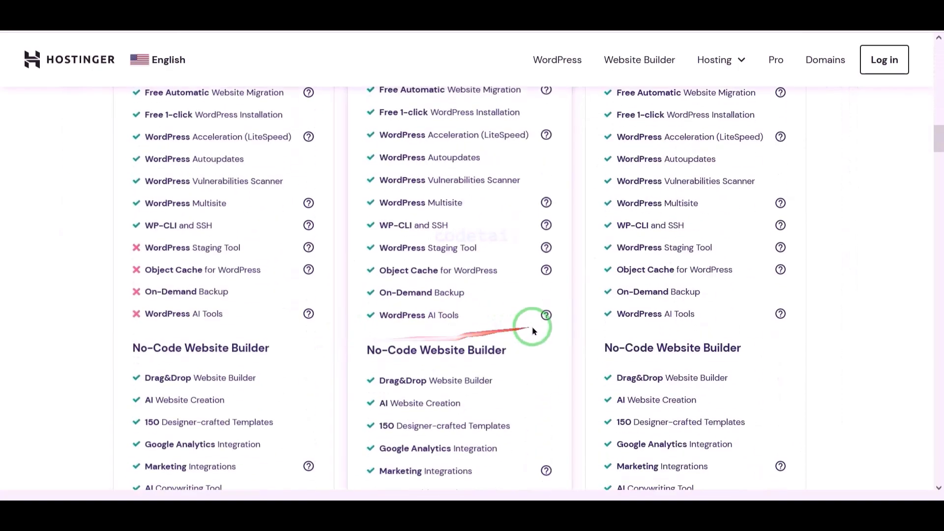
pyautogui.scroll(-11, 534, 331)
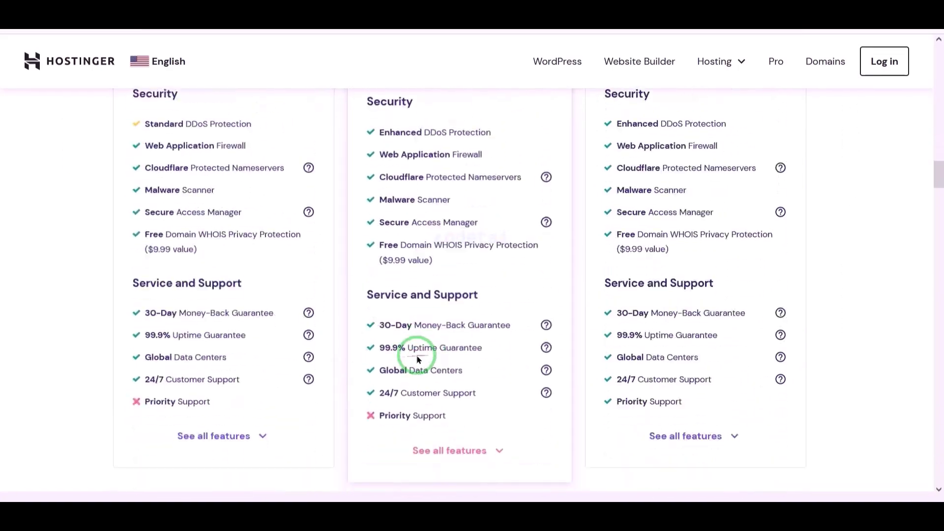
pyautogui.scroll(-15, 344, 366)
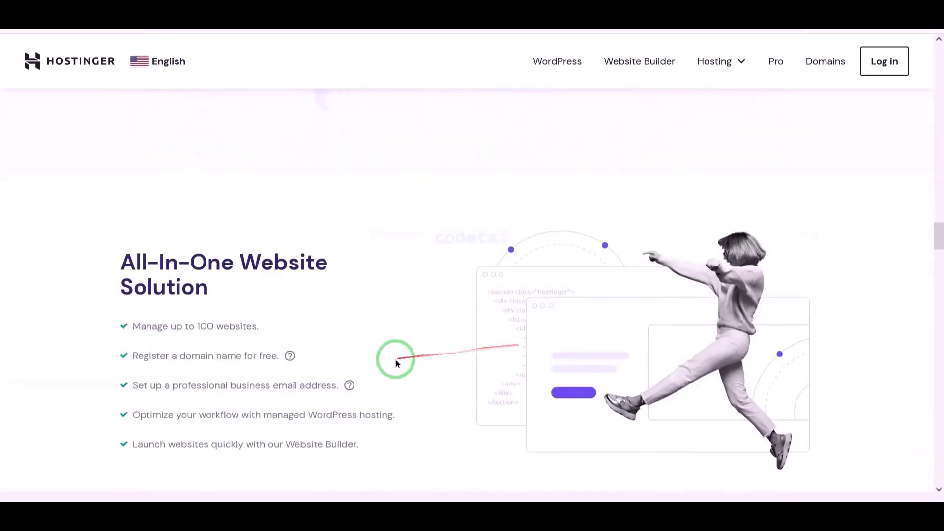
pyautogui.scroll(-15, 363, 362)
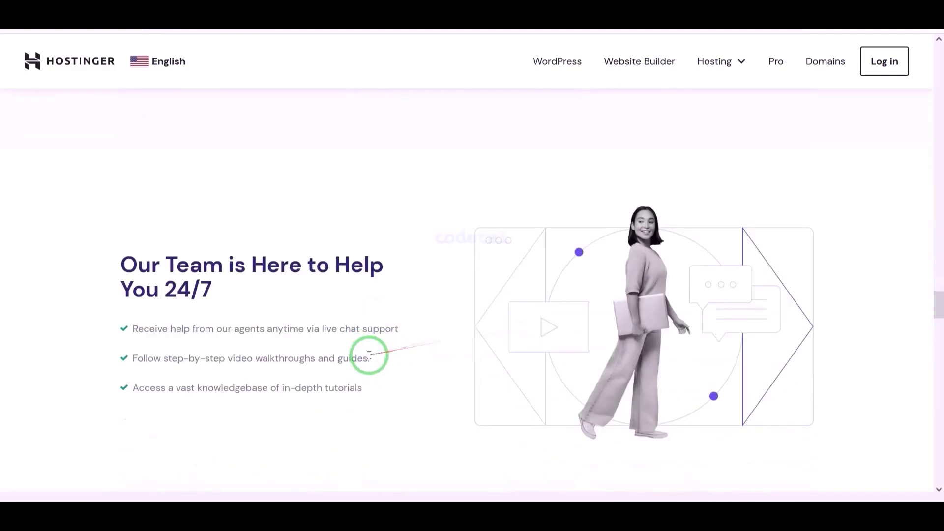
pyautogui.scroll(-15, 532, 353)
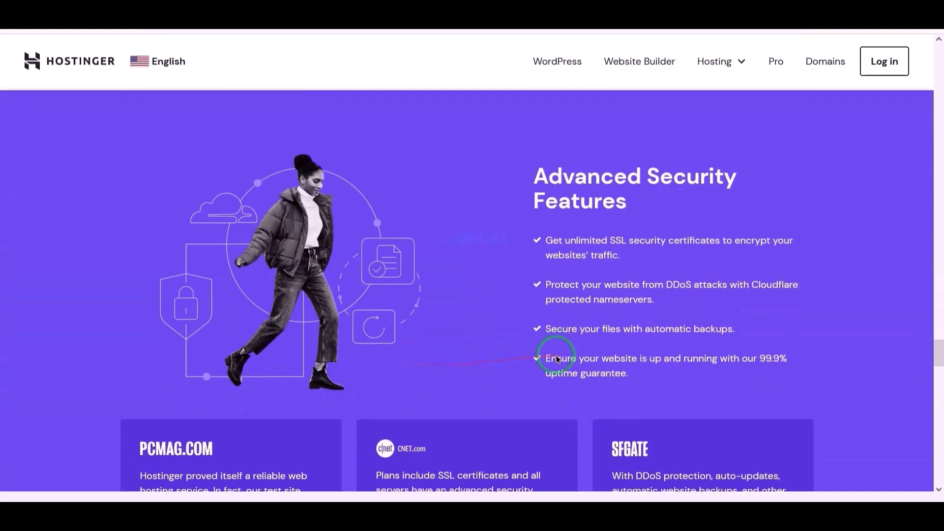
pyautogui.scroll(-15, 360, 389)
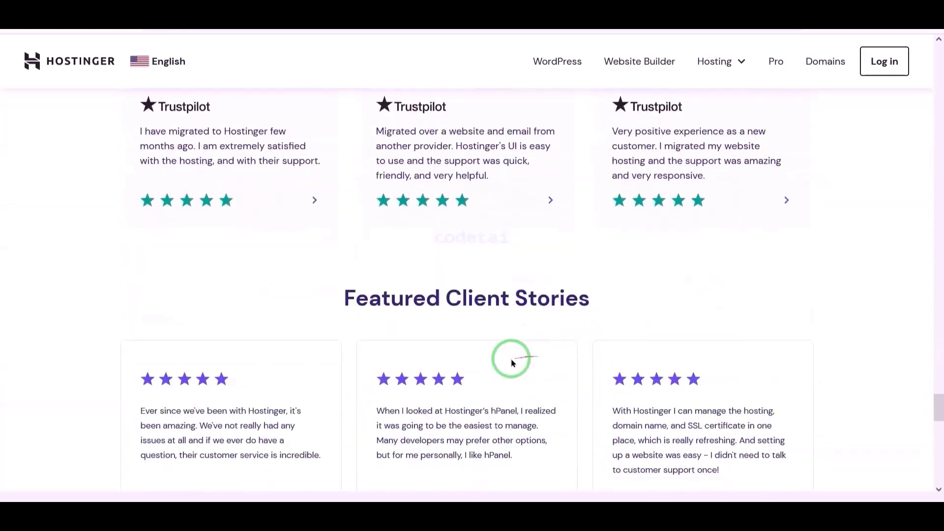
pyautogui.scroll(-15, 388, 382)
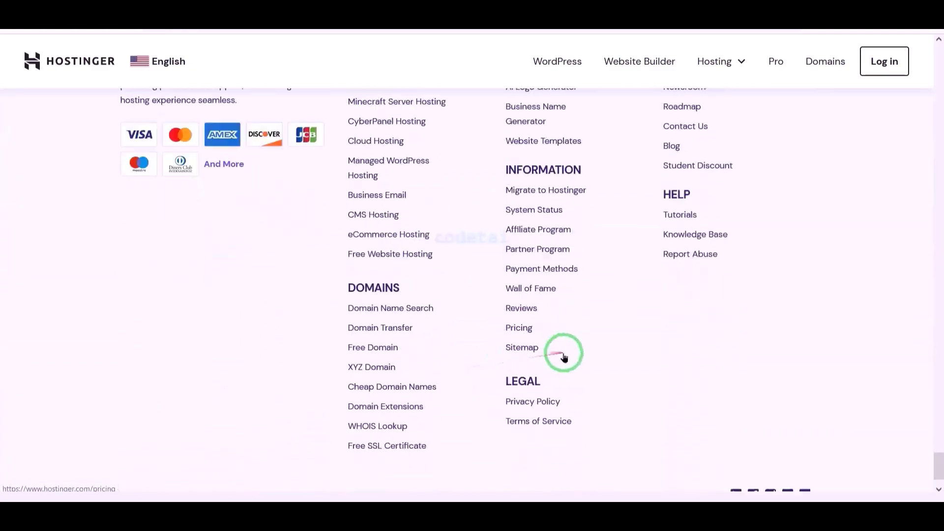
pyautogui.scroll(8, 654, 363)
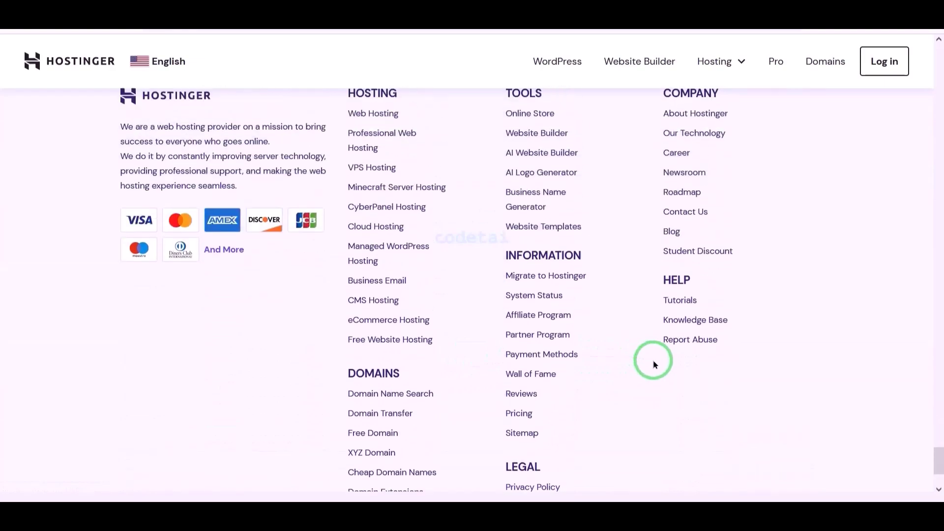
pyautogui.scroll(12, 652, 363)
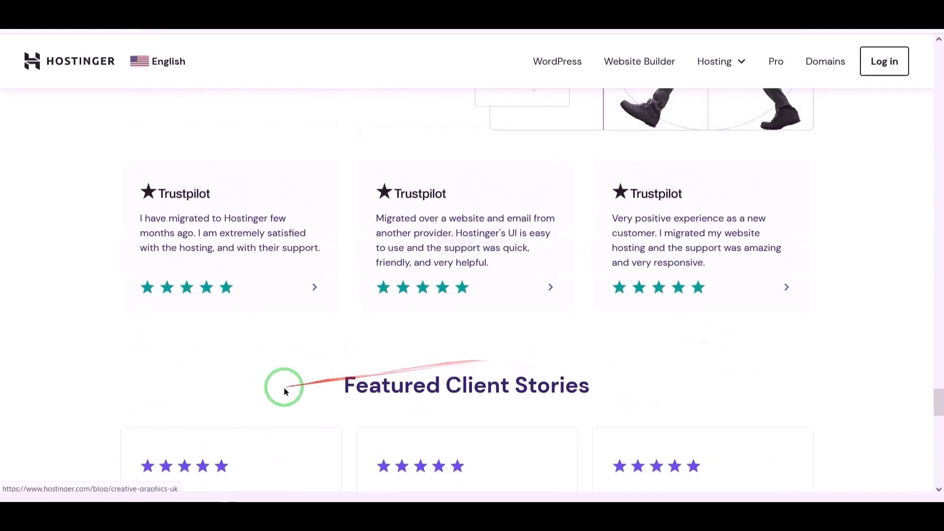
# Open Hostinger's Web Hosting page, which is meant for small to medium websites.
pyautogui.scroll(15, 505, 379)
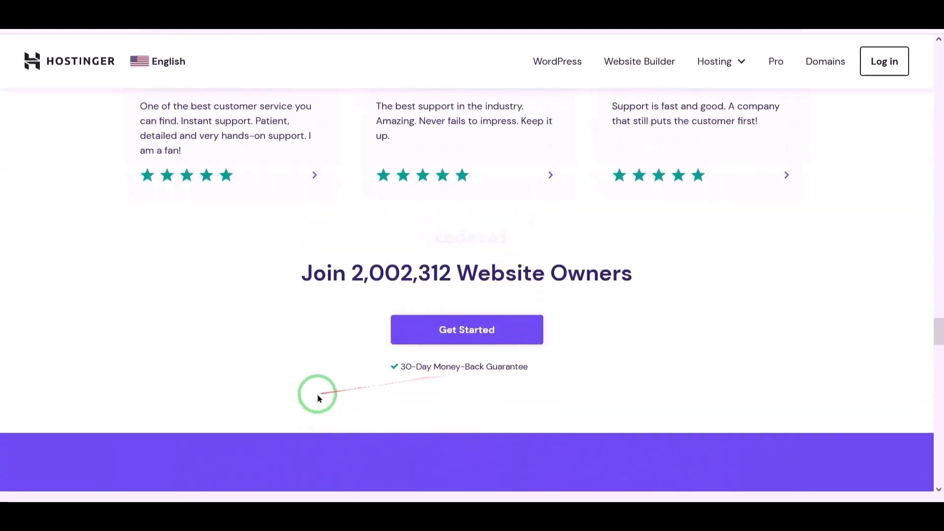
pyautogui.scroll(15, 341, 391)
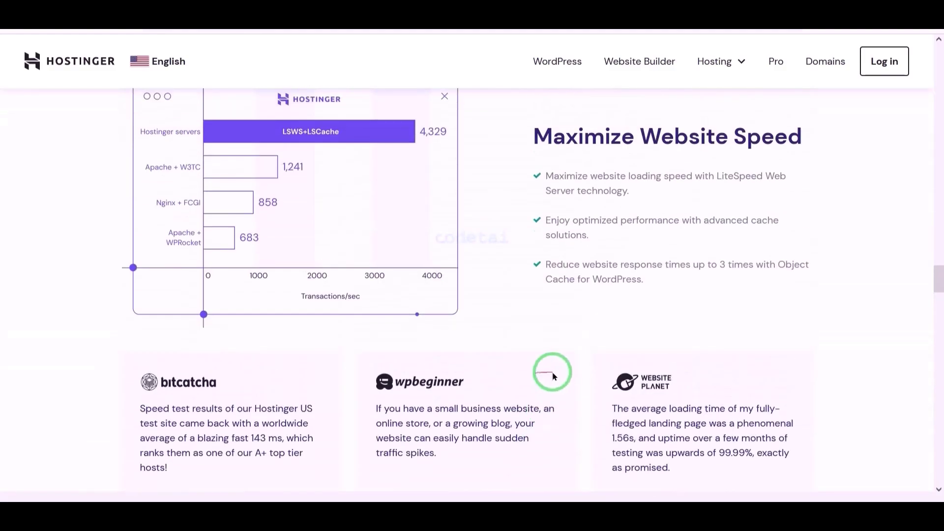
pyautogui.scroll(15, 559, 376)
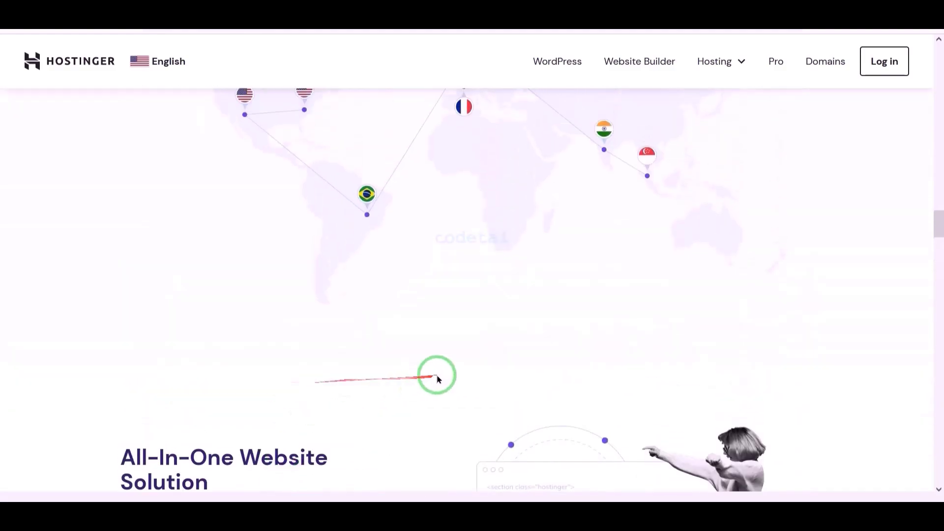
pyautogui.scroll(10, 519, 373)
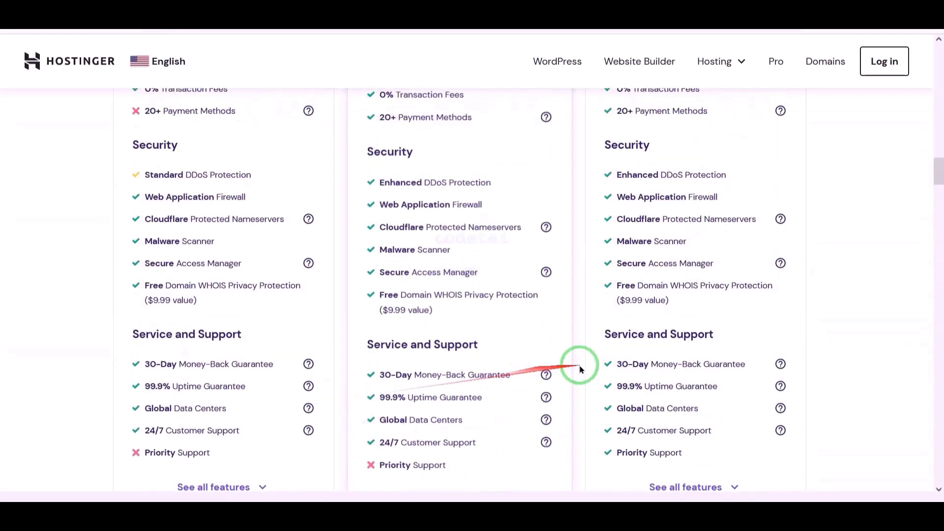
pyautogui.scroll(15, 259, 362)
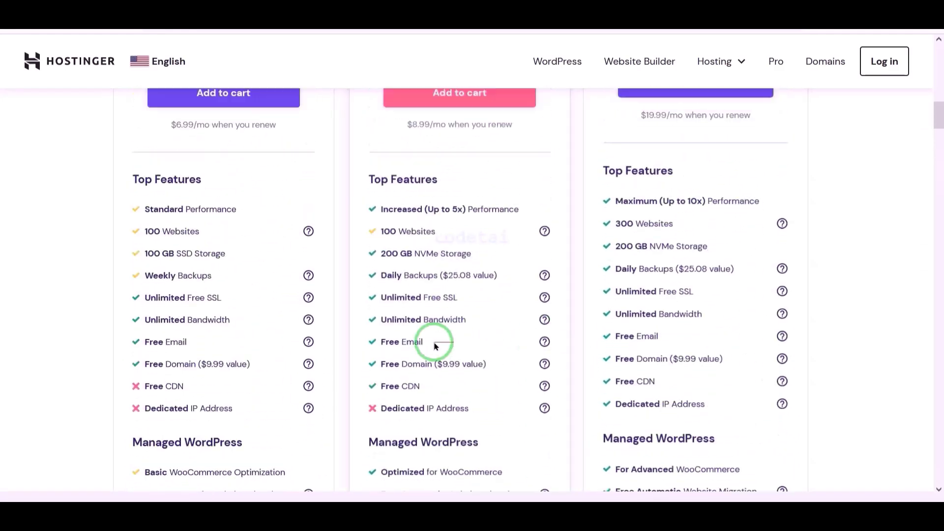
pyautogui.scroll(10, 308, 357)
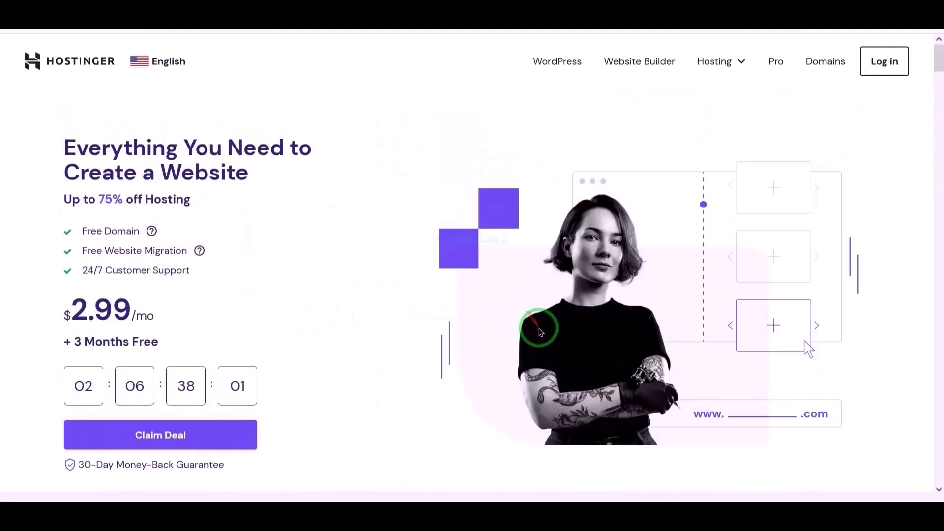
pyautogui.click(720, 60)
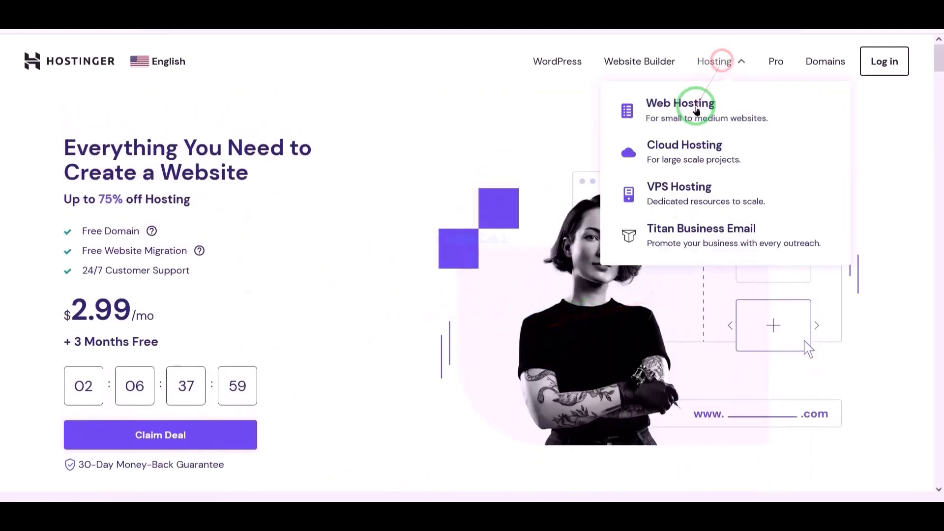
pyautogui.click(696, 110)
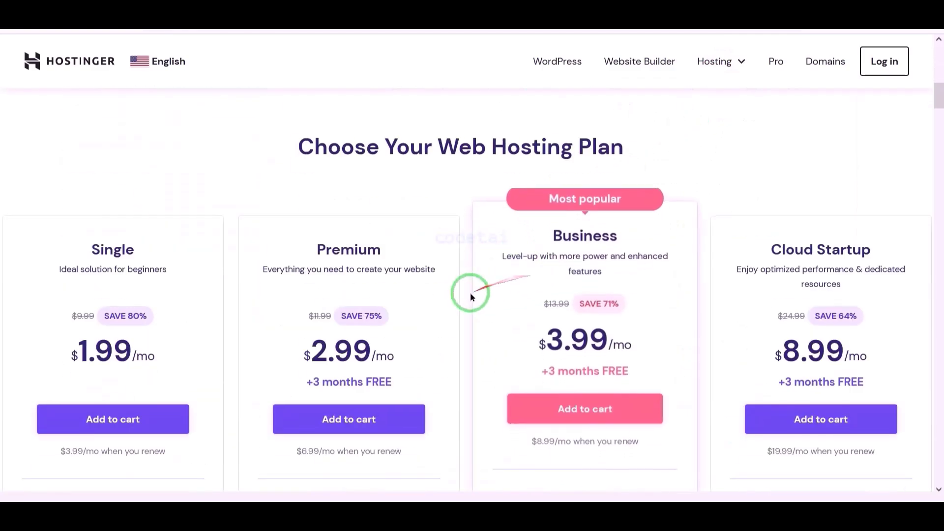
# Compare the Single, Premium, Business and Cloud Startup plans, including free domain, money-back guarantee and 24/7 customer support.
pyautogui.scroll(-9, 470, 292)
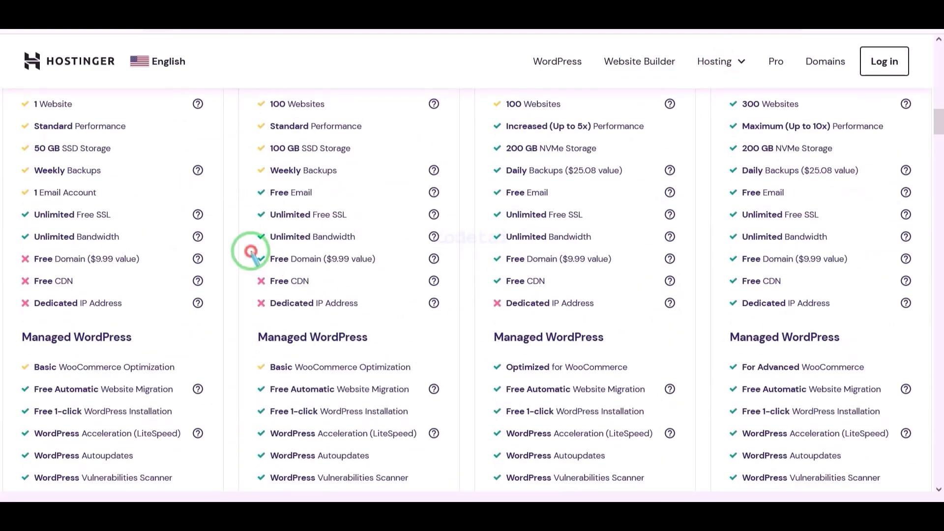
pyautogui.moveTo(251, 252)
pyautogui.mouseDown()
pyautogui.moveTo(432, 270)
pyautogui.moveTo(681, 268)
pyautogui.mouseUp()
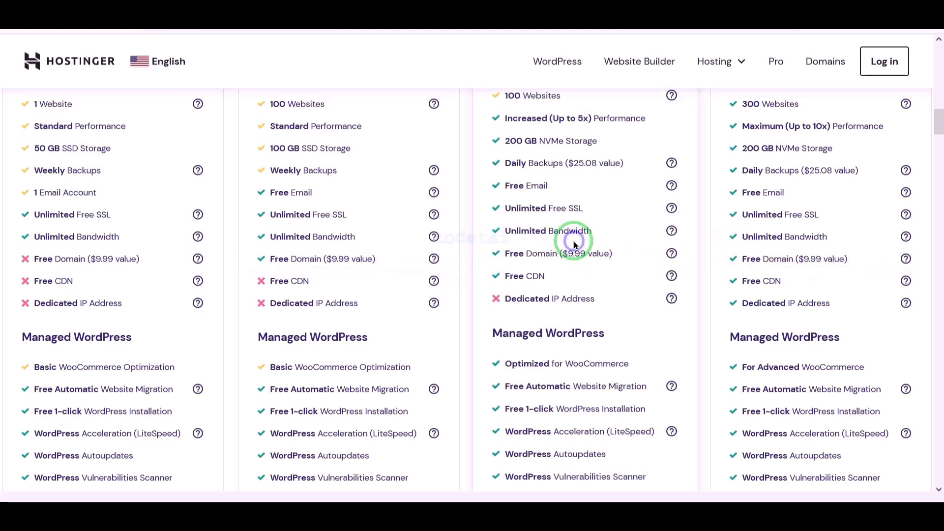
pyautogui.scroll(-6, 495, 290)
pyautogui.scroll(-10, 339, 336)
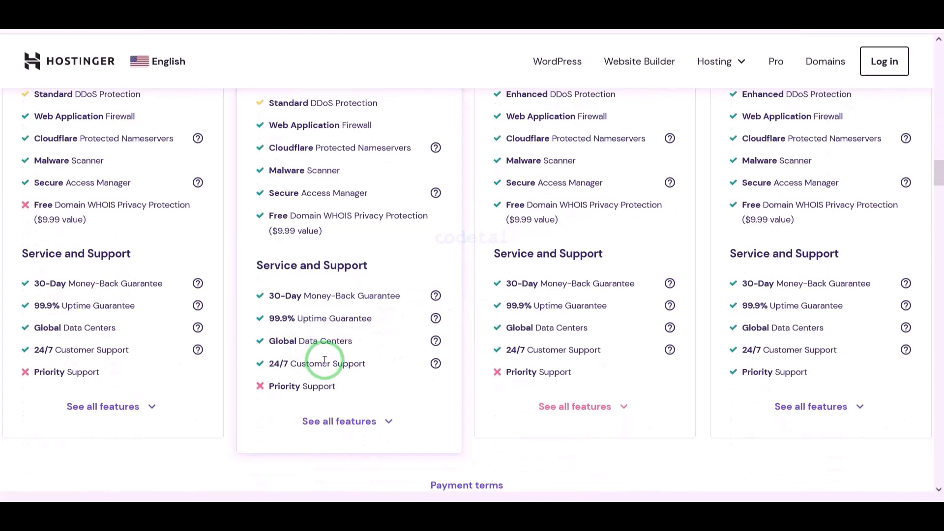
pyautogui.moveTo(11, 277)
pyautogui.mouseDown()
pyautogui.moveTo(218, 291)
pyautogui.moveTo(915, 292)
pyautogui.mouseUp()
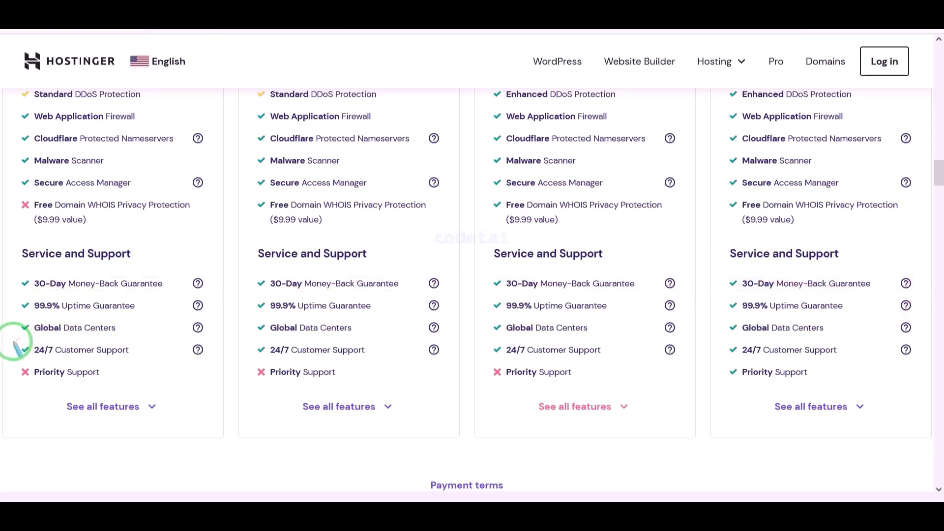
pyautogui.moveTo(15, 342)
pyautogui.mouseDown()
pyautogui.moveTo(196, 358)
pyautogui.moveTo(450, 357)
pyautogui.mouseUp()
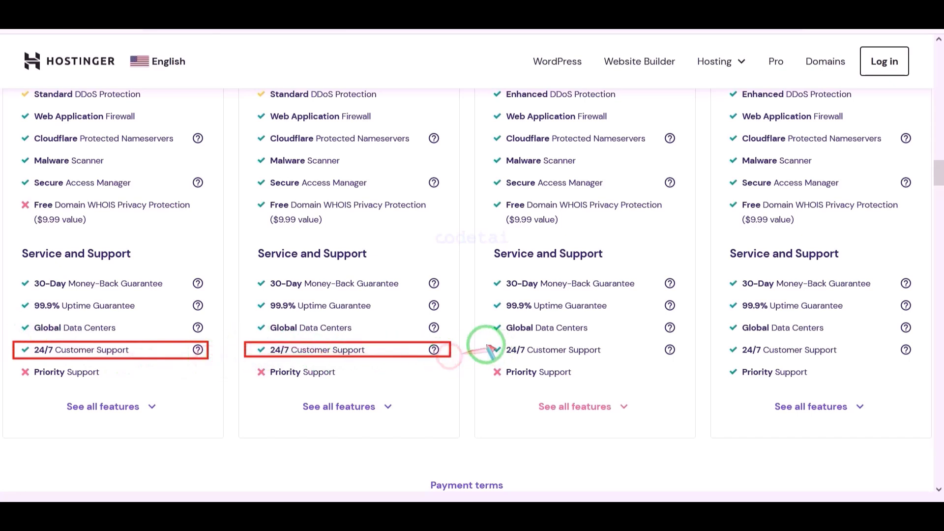
pyautogui.moveTo(508, 344)
pyautogui.mouseDown()
pyautogui.moveTo(684, 360)
pyautogui.moveTo(918, 359)
pyautogui.mouseUp()
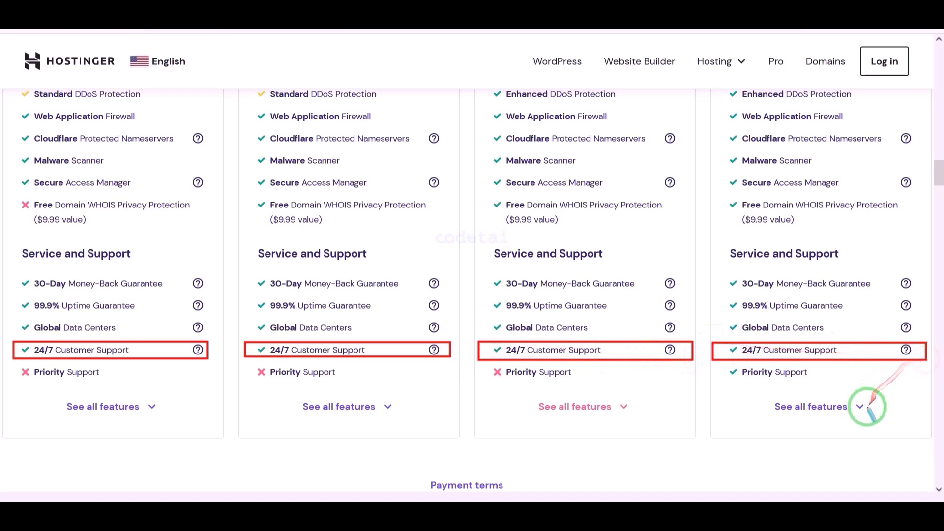
pyautogui.rightClick(800, 390)
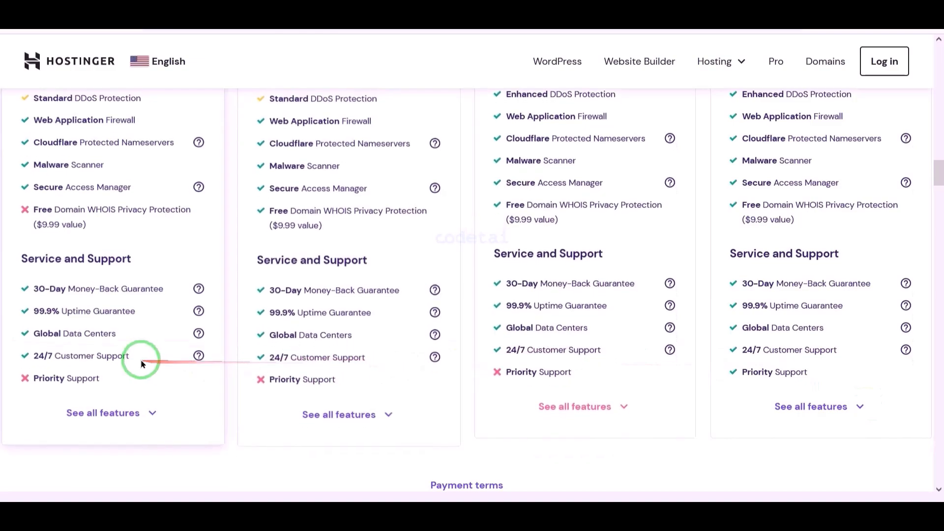
# Add the Business web hosting plan to the cart and choose the 12-month period.
pyautogui.scroll(12, 793, 385)
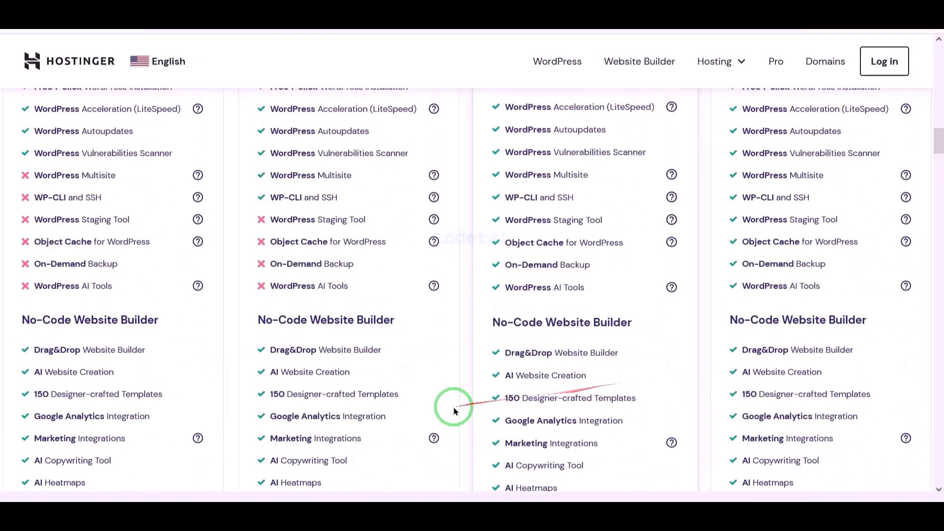
pyautogui.scroll(10, 574, 388)
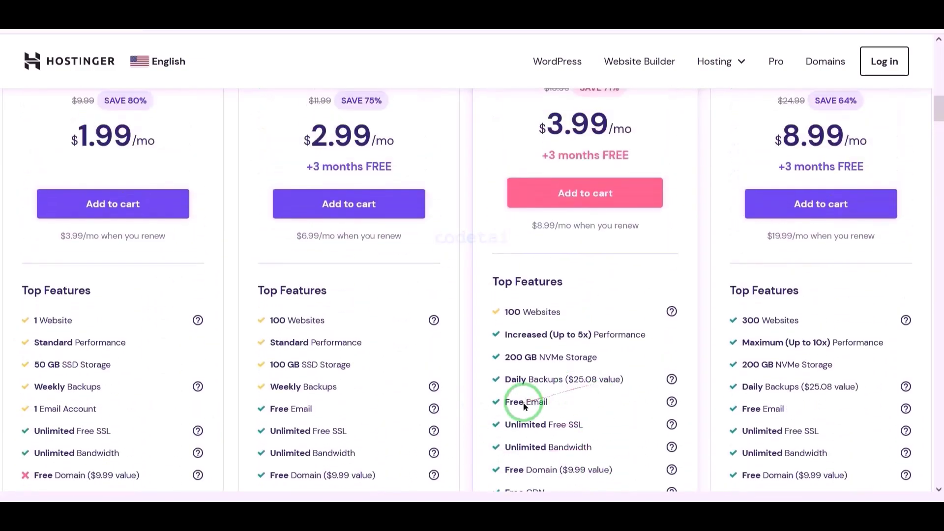
pyautogui.scroll(2, 512, 415)
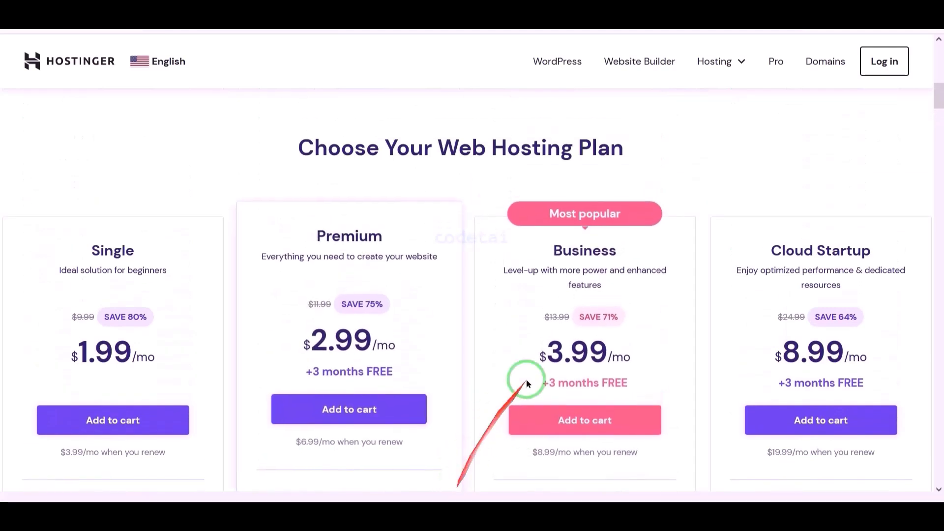
pyautogui.scroll(-2, 618, 337)
pyautogui.scroll(2, 576, 339)
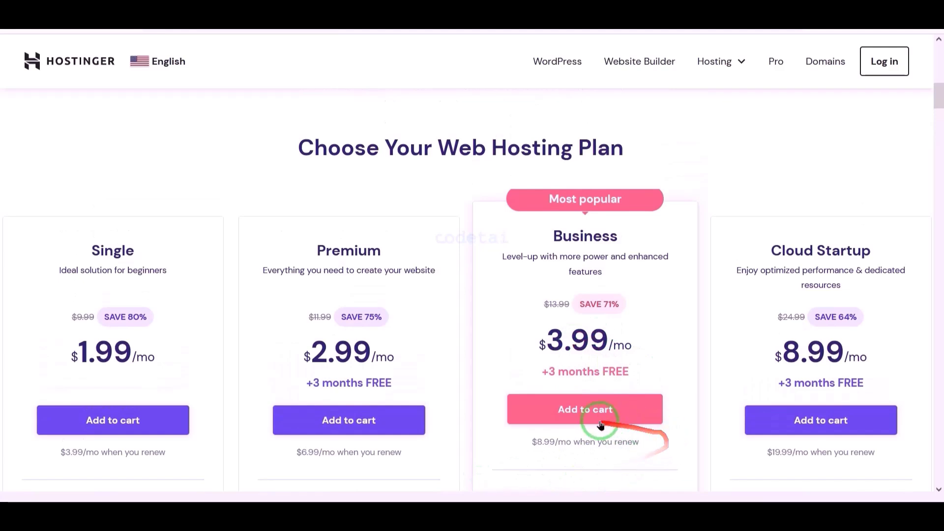
pyautogui.click(573, 420)
pyautogui.scroll(-4, 611, 295)
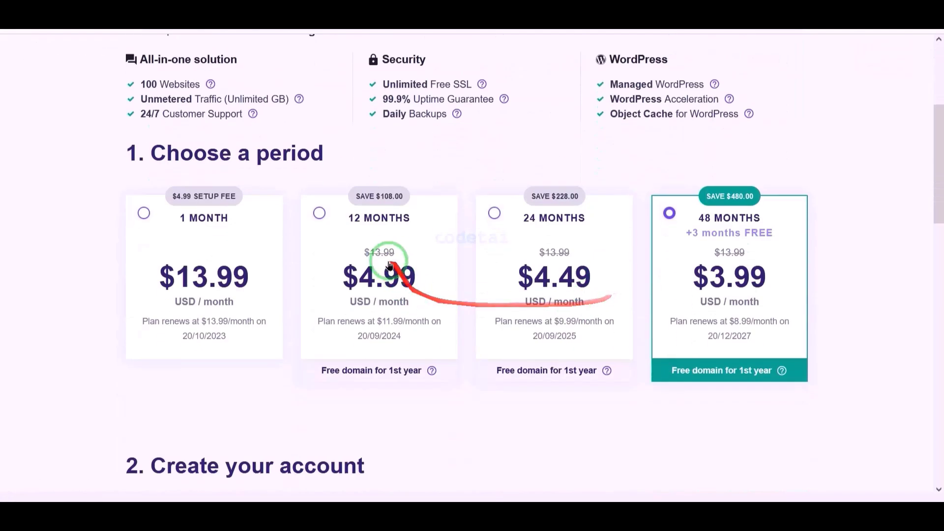
pyautogui.click(326, 222)
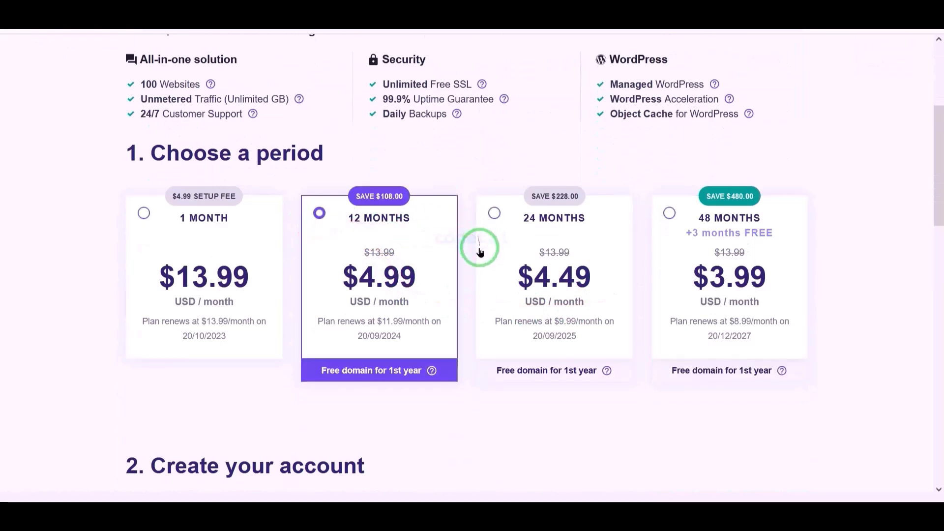
# Create the Hostinger account by signing in with Google, entering the Google account's email and password.
pyautogui.scroll(-6, 492, 250)
pyautogui.moveTo(99, 172)
pyautogui.mouseDown()
pyautogui.moveTo(792, 251)
pyautogui.moveTo(846, 244)
pyautogui.mouseUp()
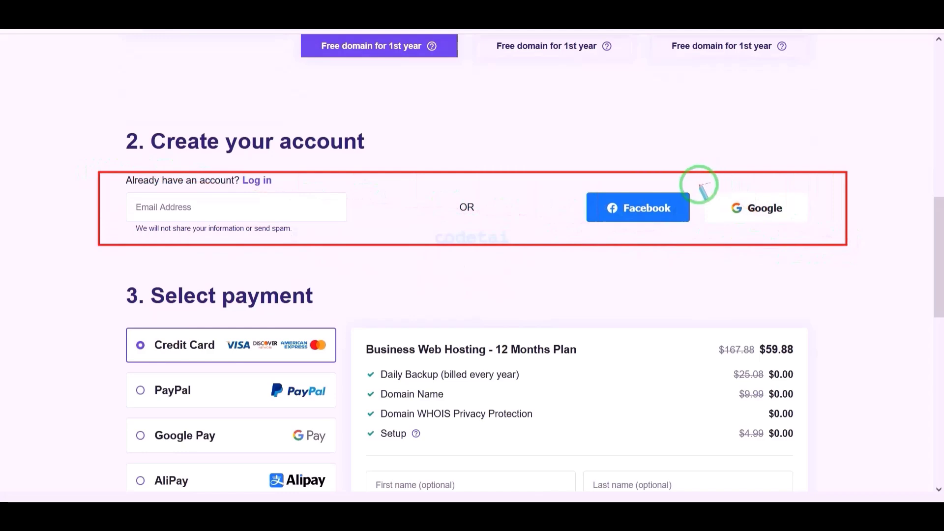
pyautogui.moveTo(759, 205); pyautogui.dragTo(813, 221)
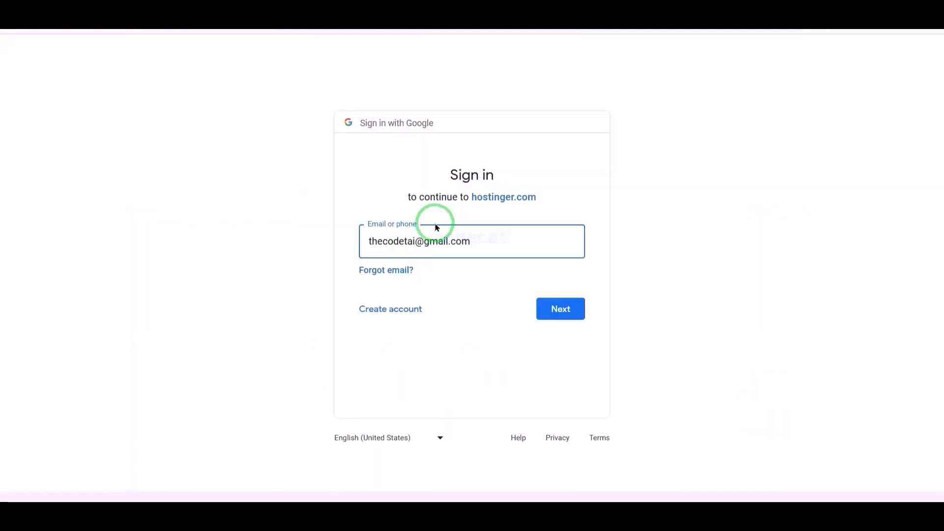
pyautogui.click(560, 309)
pyautogui.click(462, 263)
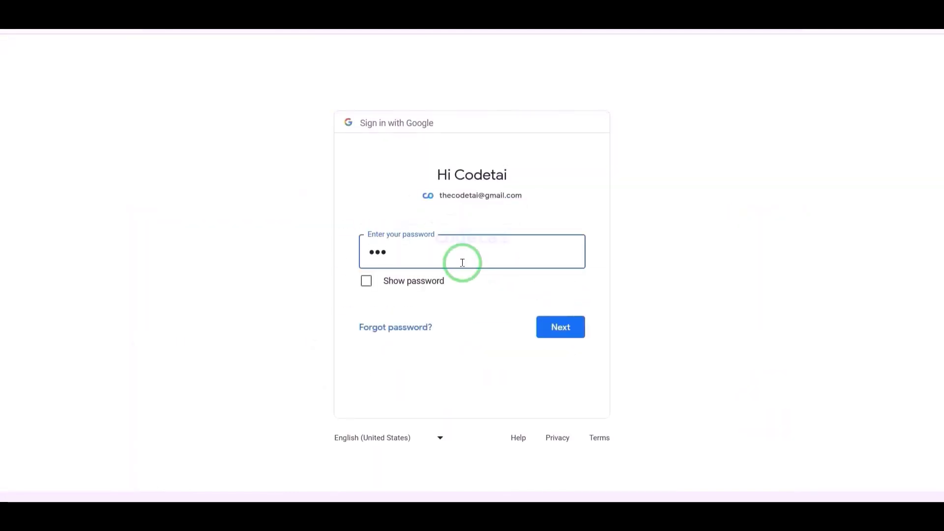
pyautogui.click(560, 329)
pyautogui.click(565, 269)
# Review the plan discount, the order total and the Credit Card, PayPal, Google Pay, AliPay and Coingate payment methods.
pyautogui.scroll(-9, 523, 336)
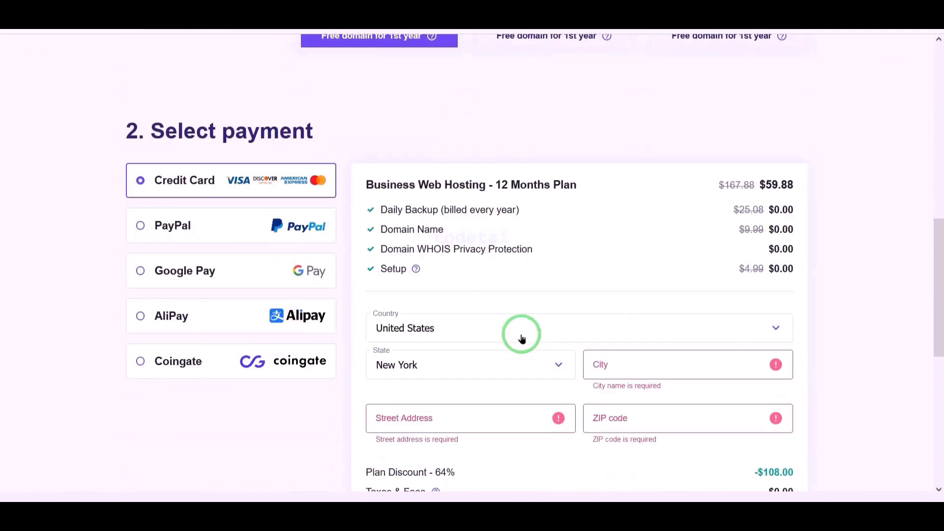
pyautogui.moveTo(353, 247); pyautogui.dragTo(448, 264)
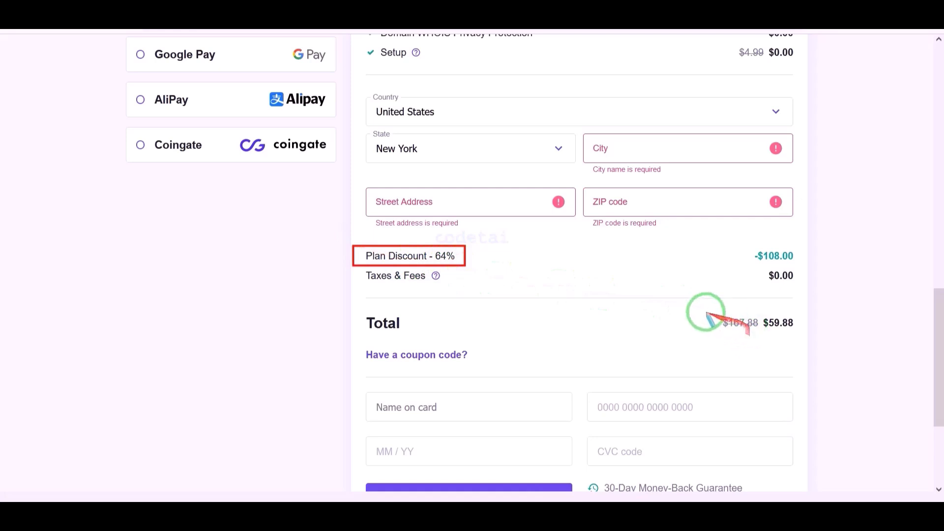
pyautogui.moveTo(700, 310)
pyautogui.mouseDown()
pyautogui.moveTo(765, 315)
pyautogui.moveTo(810, 335)
pyautogui.mouseUp()
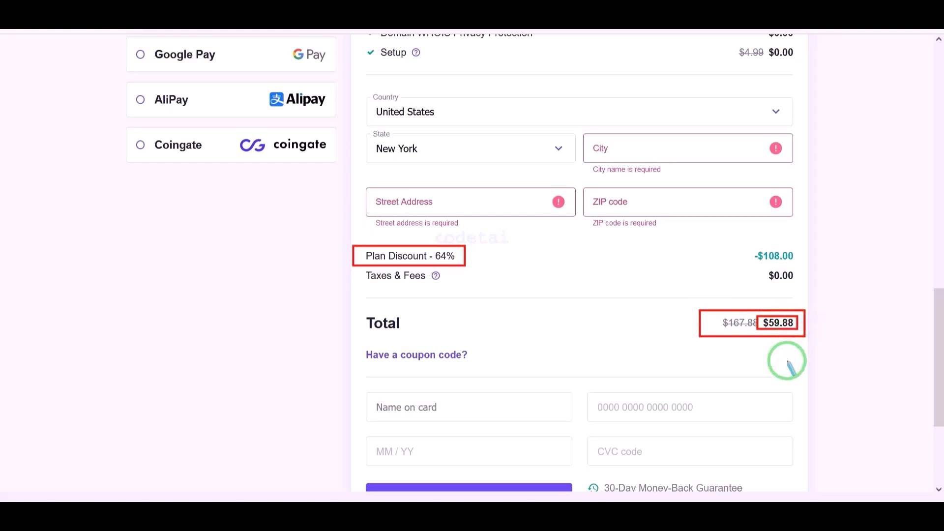
pyautogui.scroll(4, 786, 364)
pyautogui.moveTo(177, 185)
pyautogui.mouseDown()
pyautogui.moveTo(324, 276)
pyautogui.moveTo(343, 386)
pyautogui.mouseUp()
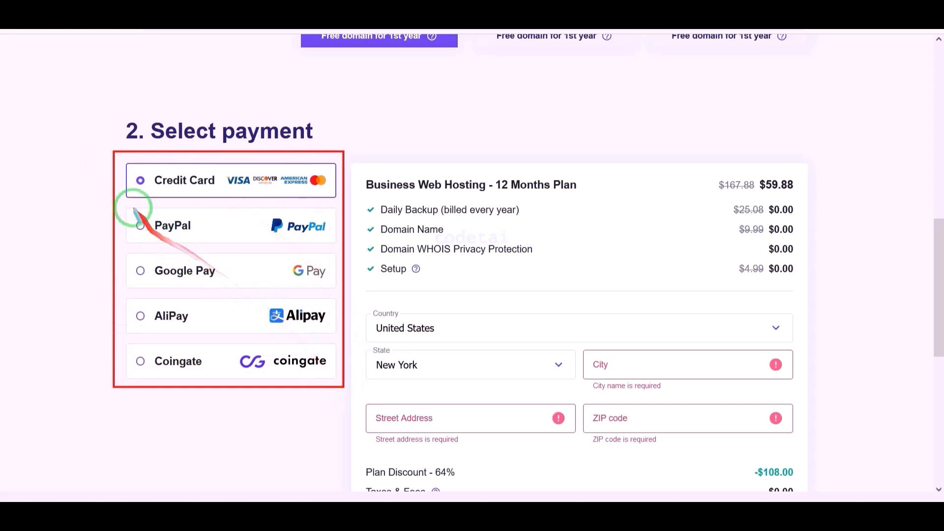
pyautogui.moveTo(123, 158)
pyautogui.mouseDown()
pyautogui.moveTo(196, 189)
pyautogui.moveTo(342, 206)
pyautogui.mouseUp()
pyautogui.moveTo(126, 215); pyautogui.dragTo(345, 250)
pyautogui.moveTo(128, 258); pyautogui.dragTo(333, 288)
pyautogui.moveTo(128, 306); pyautogui.dragTo(326, 337)
pyautogui.moveTo(125, 348); pyautogui.dragTo(338, 377)
# Fill in the billing city, street address and ZIP code for the hosting order.
pyautogui.scroll(-4, 443, 344)
pyautogui.click(632, 147)
pyautogui.write('ROSEDALE')
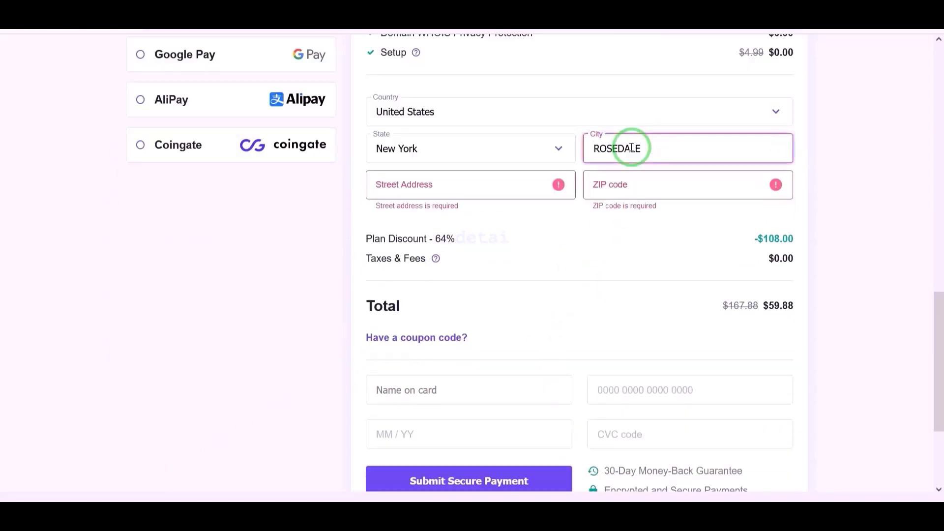
pyautogui.click(452, 191)
pyautogui.click(645, 190)
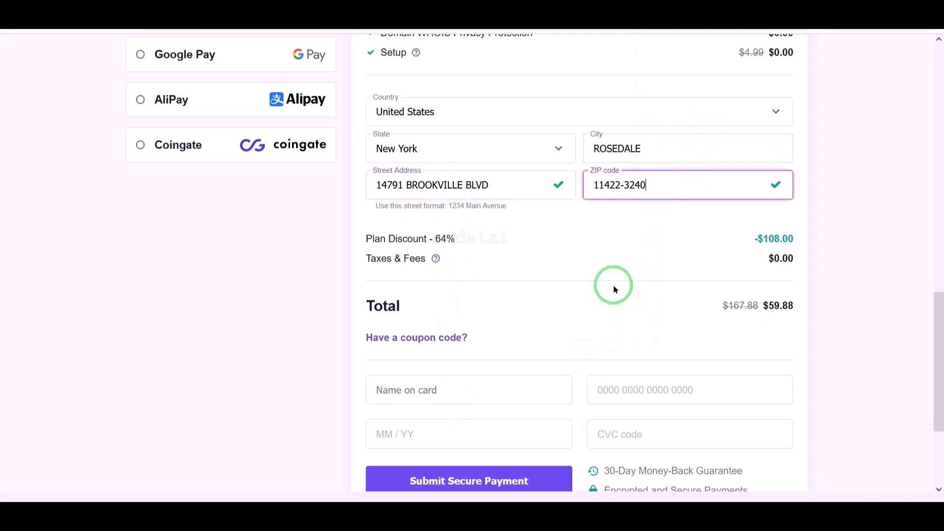
# With Credit Card as the payment method, enter the cardholder name, card number, expiry date and CVC code, and submit the secure payment.
pyautogui.scroll(3, 612, 284)
pyautogui.moveTo(116, 99)
pyautogui.mouseDown()
pyautogui.moveTo(207, 140)
pyautogui.moveTo(342, 149)
pyautogui.mouseUp()
pyautogui.moveTo(332, 198)
pyautogui.mouseDown()
pyautogui.moveTo(371, 291)
pyautogui.moveTo(535, 392)
pyautogui.mouseUp()
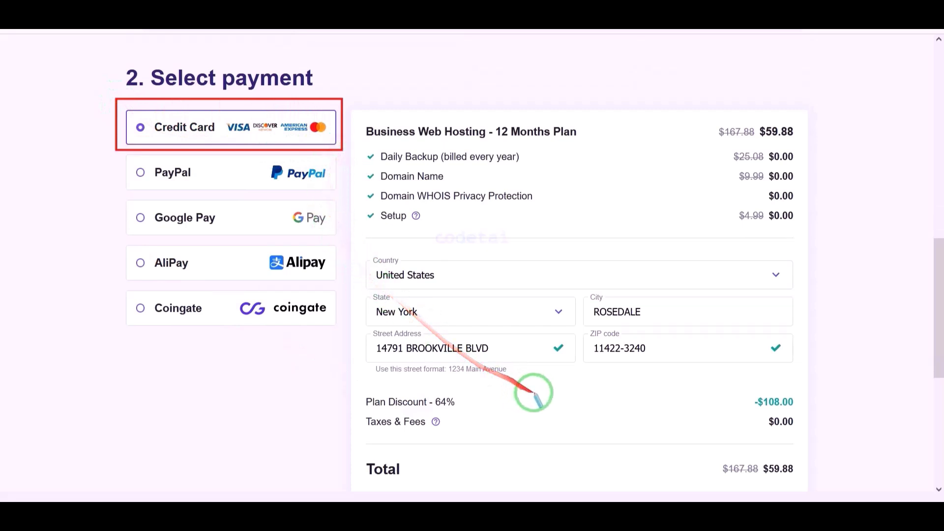
pyautogui.scroll(-6, 393, 246)
pyautogui.moveTo(336, 203); pyautogui.dragTo(813, 299)
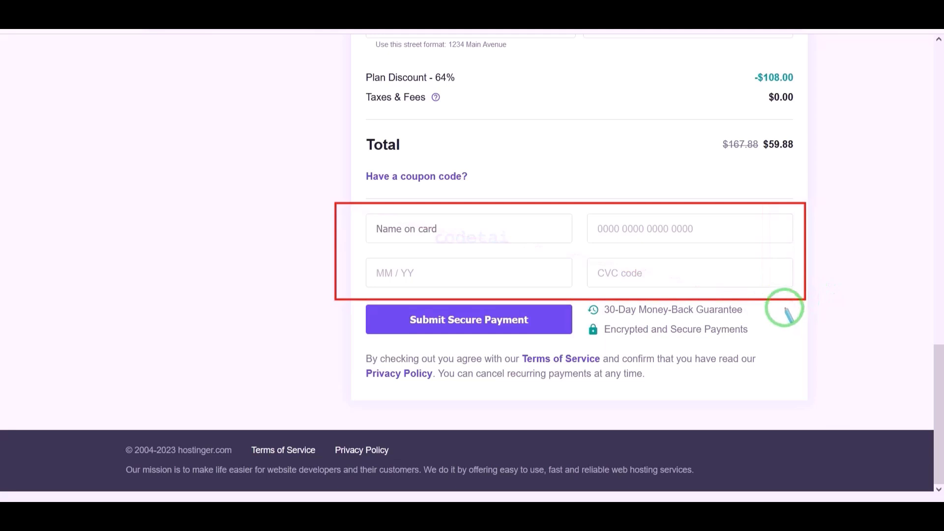
pyautogui.click(485, 230)
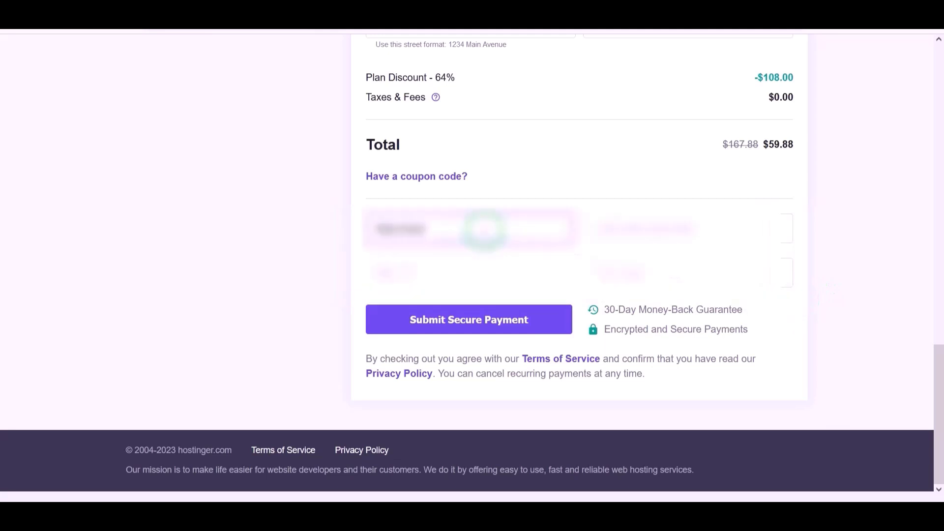
pyautogui.click(638, 230)
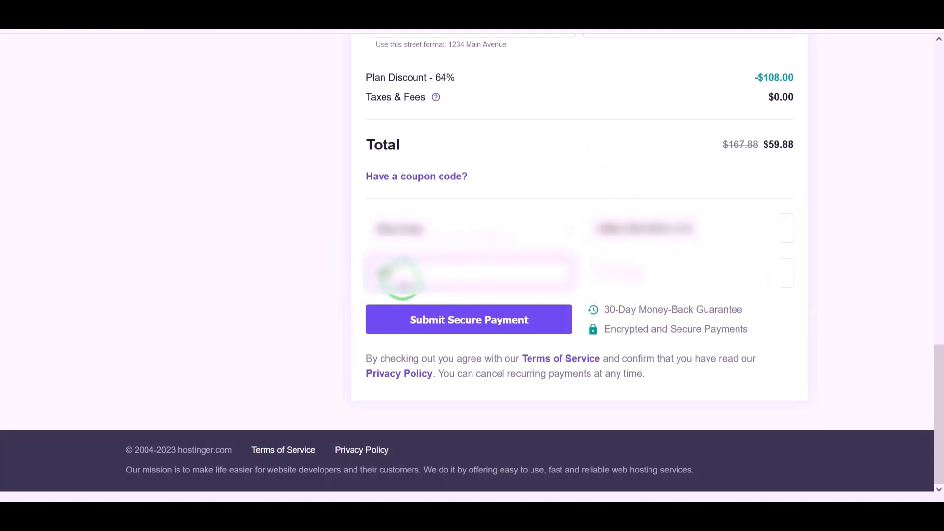
pyautogui.click(621, 272)
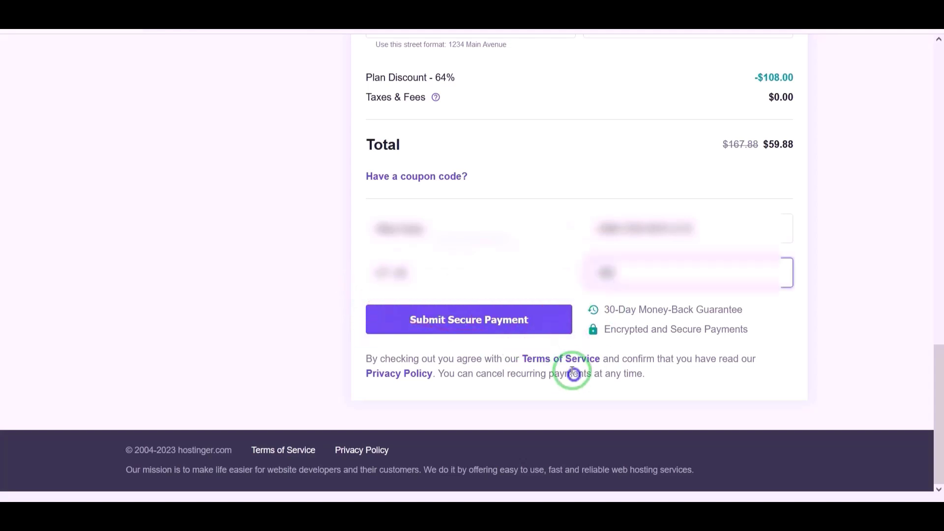
pyautogui.click(476, 323)
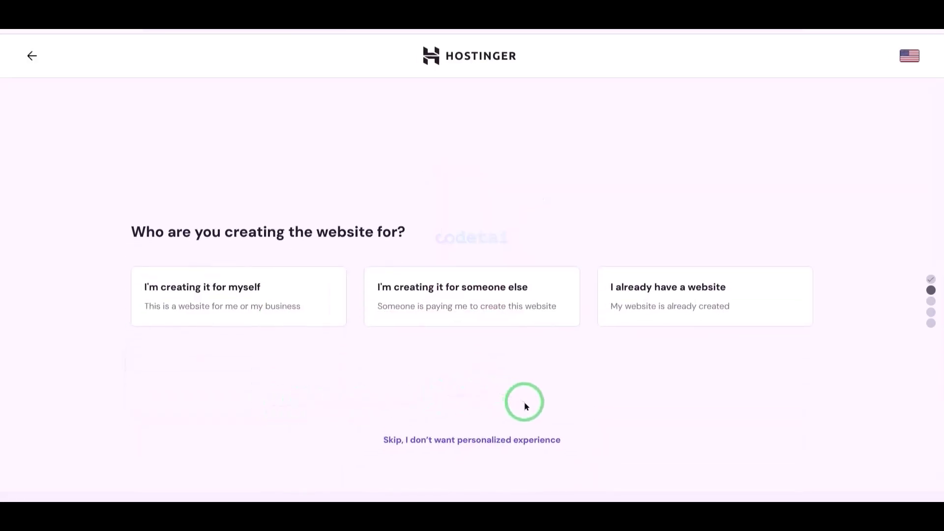
# Skip the personalized setup, create an empty website, and choose to claim a free domain.
pyautogui.click(522, 439)
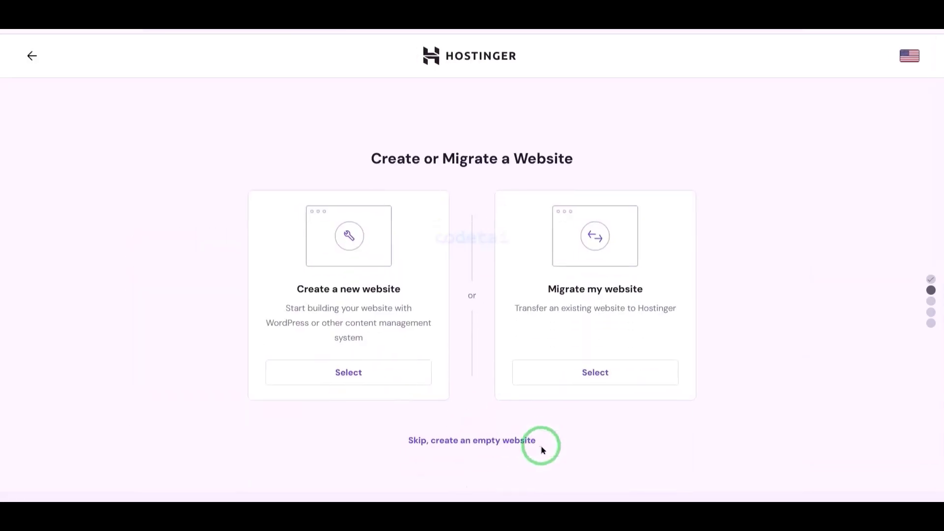
pyautogui.click(492, 441)
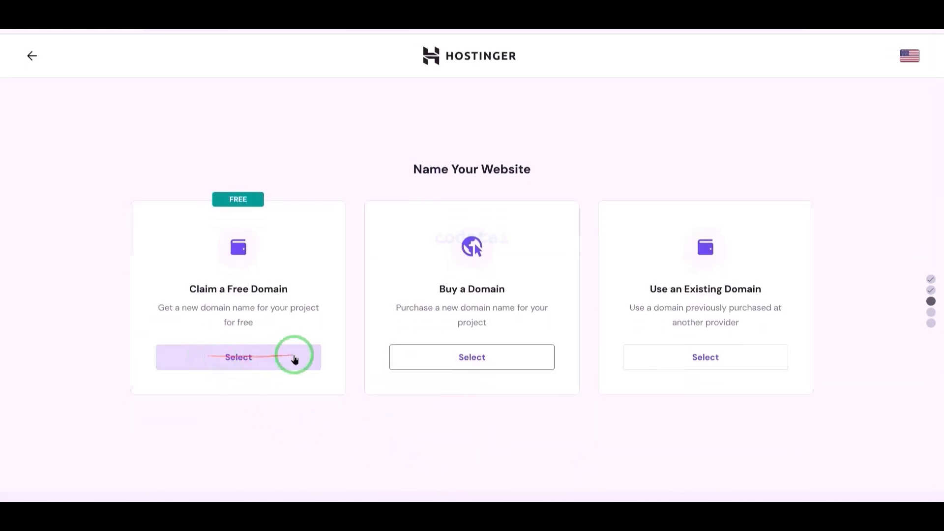
pyautogui.click(234, 364)
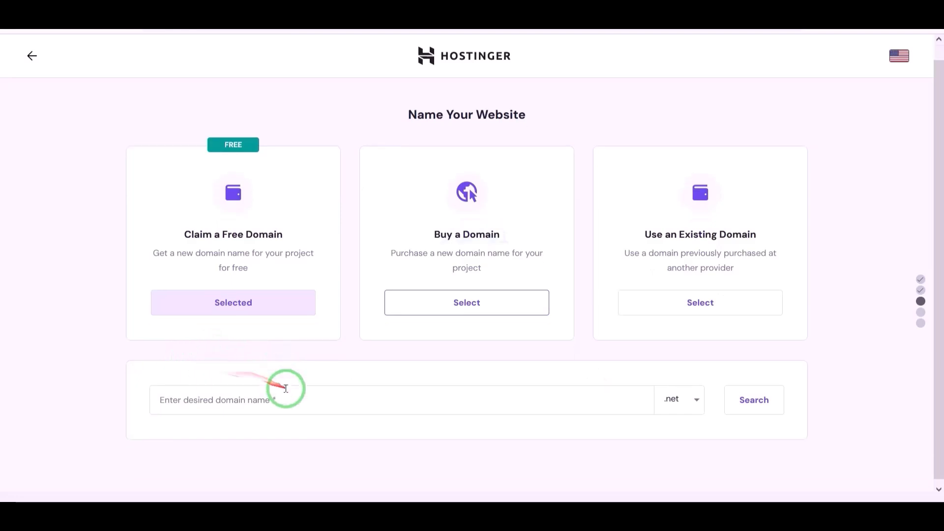
# Browse the domain extensions offered for the free domain.
pyautogui.click(676, 397)
pyautogui.scroll(-10, 632, 393)
pyautogui.scroll(13, 631, 443)
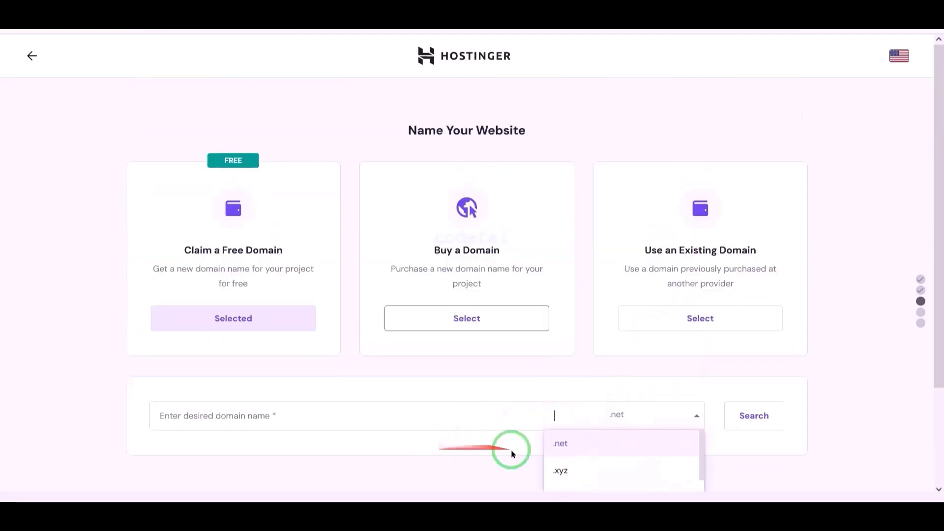
pyautogui.scroll(-12, 615, 419)
pyautogui.scroll(12, 621, 432)
pyautogui.scroll(-3, 767, 305)
pyautogui.click(481, 392)
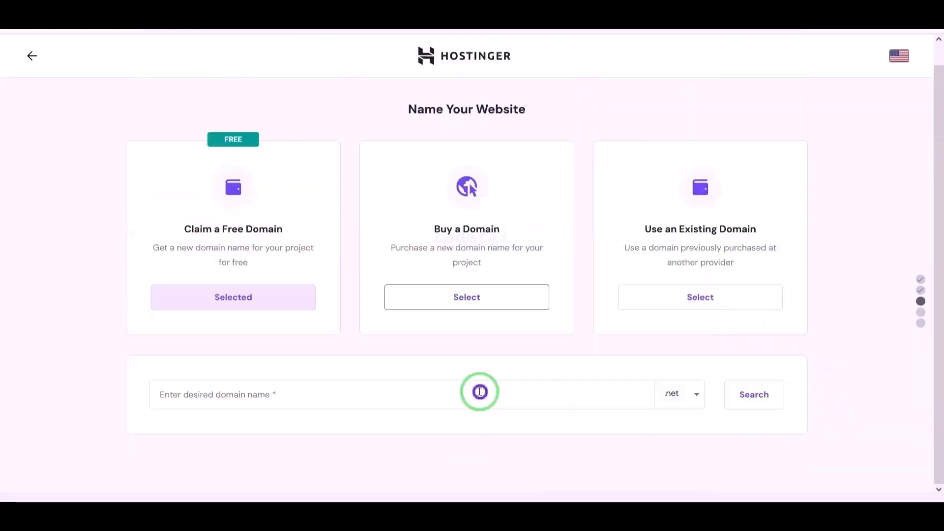
# Enter codetai as the desired domain name with the .net extension, search its availability, and continue with it.
pyautogui.click(431, 398)
pyautogui.click(683, 394)
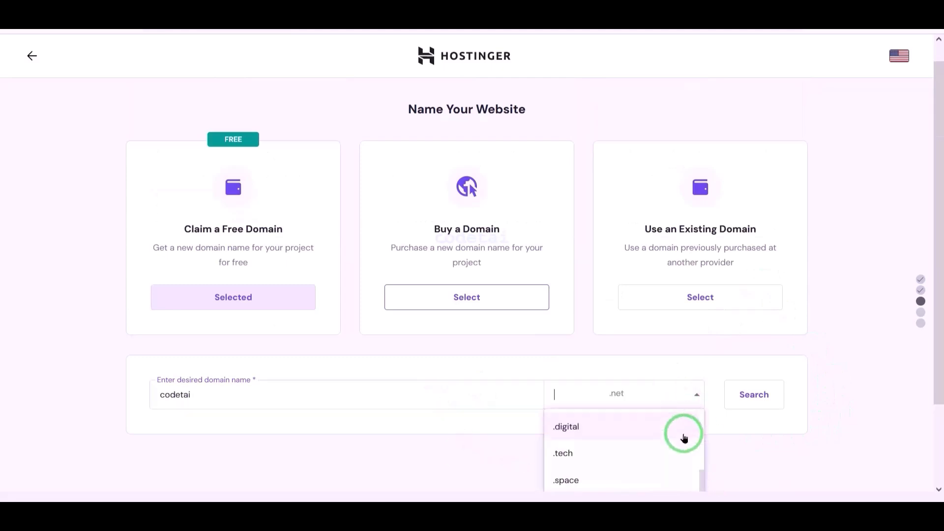
pyautogui.scroll(-5, 640, 443)
pyautogui.scroll(5, 624, 445)
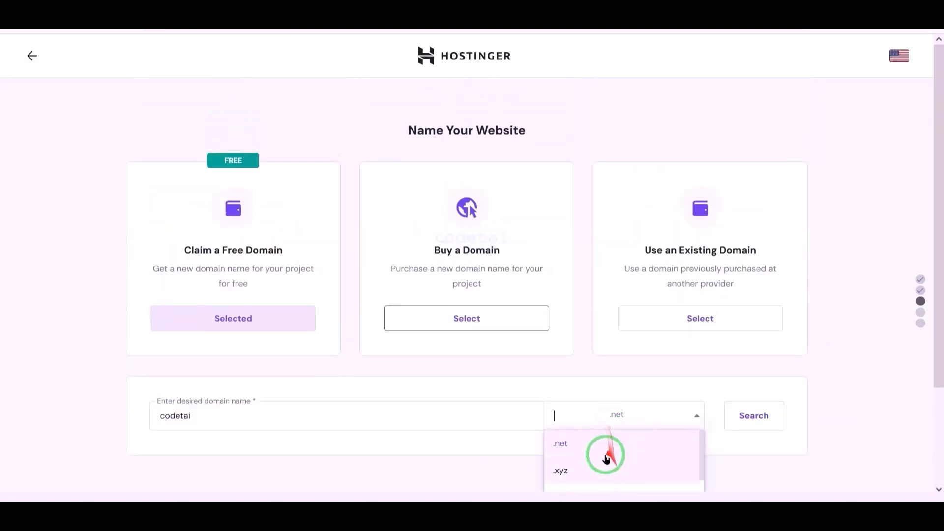
pyautogui.click(609, 448)
pyautogui.click(754, 408)
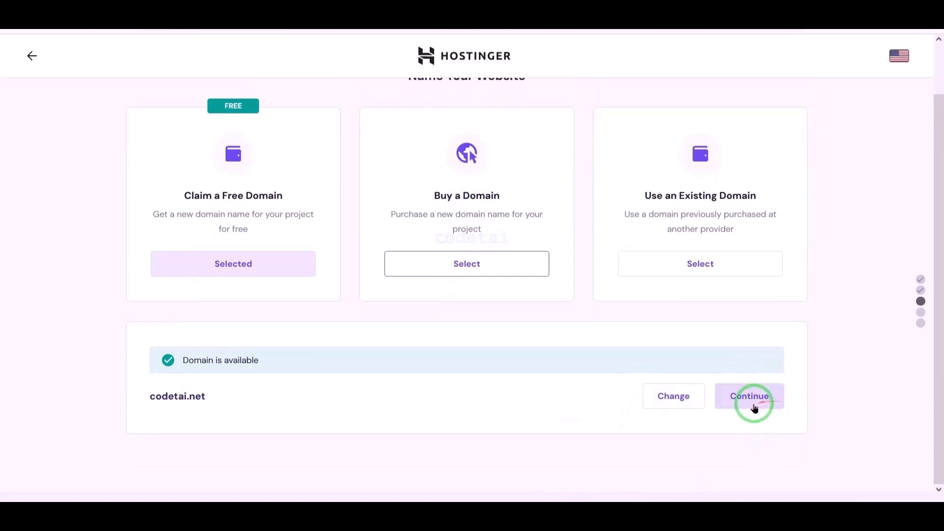
pyautogui.click(752, 405)
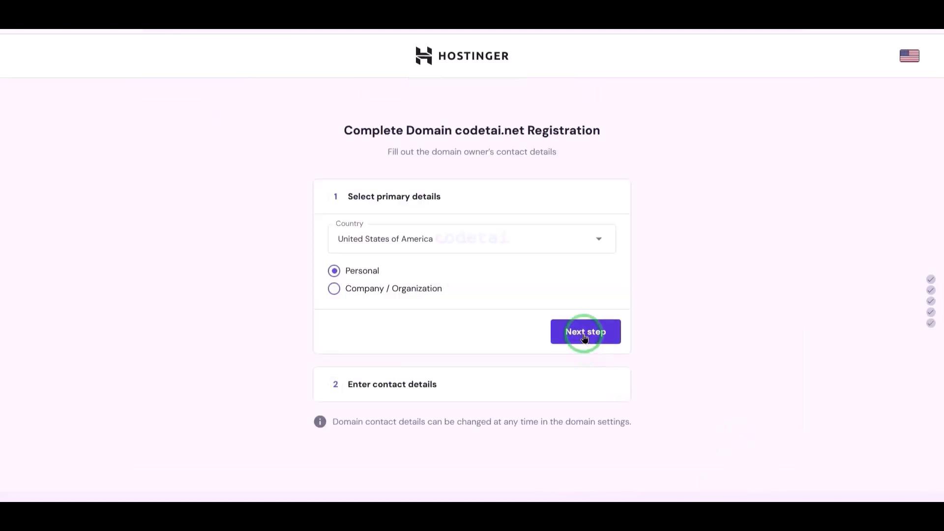
# Accept United States of America and Personal as the primary domain details, and fill in the owner's last name.
pyautogui.click(584, 333)
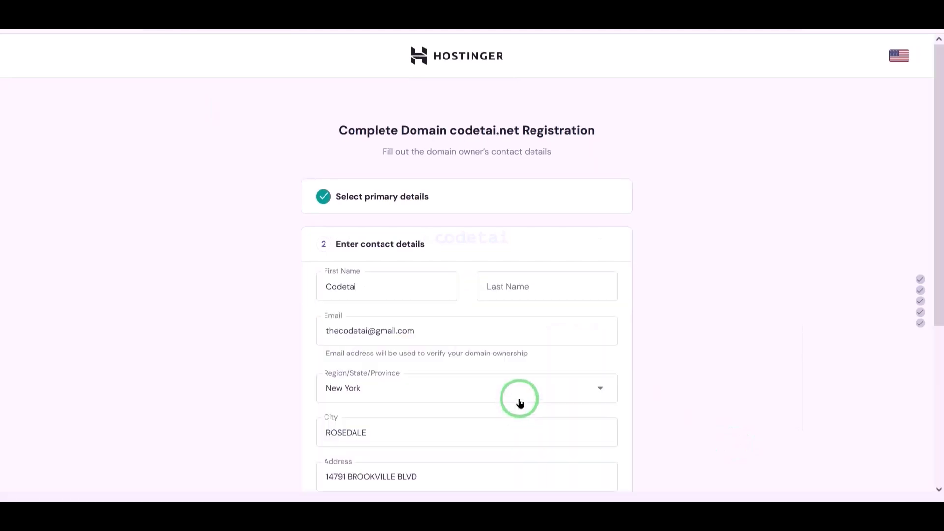
pyautogui.scroll(-2, 521, 403)
pyautogui.click(502, 153)
pyautogui.write('cha')
pyautogui.scroll(-2, 656, 336)
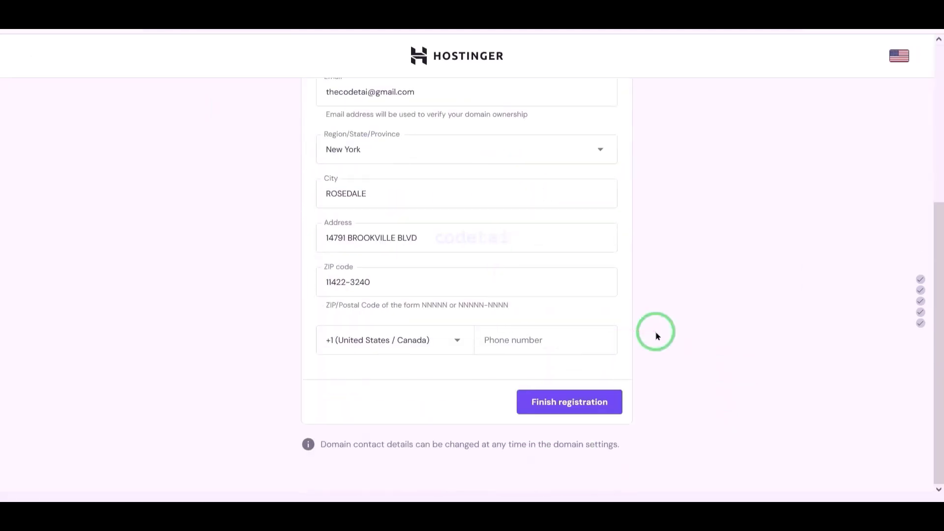
# Choose the +1 (United States / Canada) country code, paste the owner's phone number, and finish the domain registration.
pyautogui.click(438, 339)
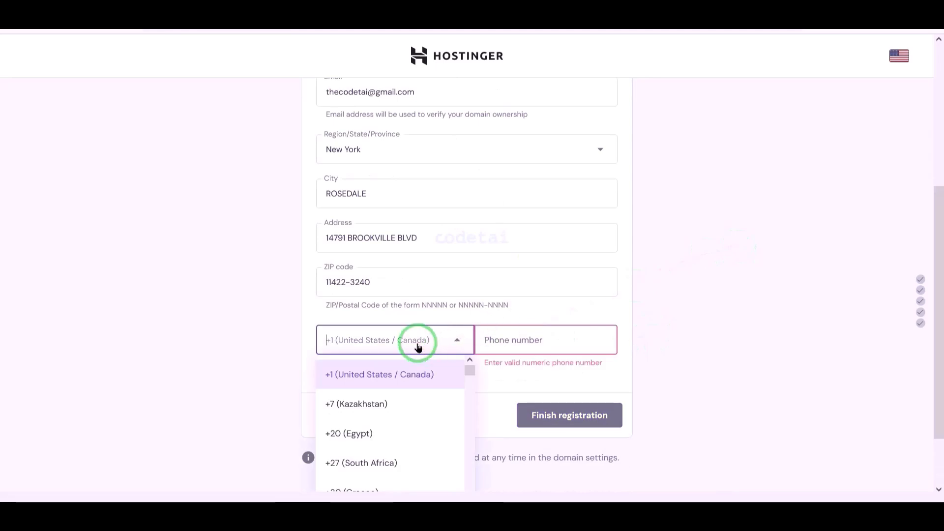
pyautogui.write('un')
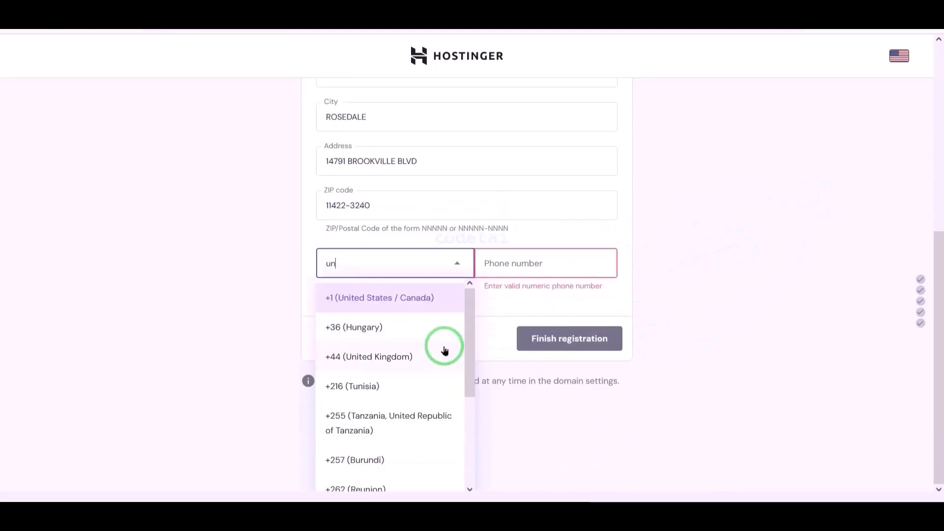
pyautogui.write('ite')
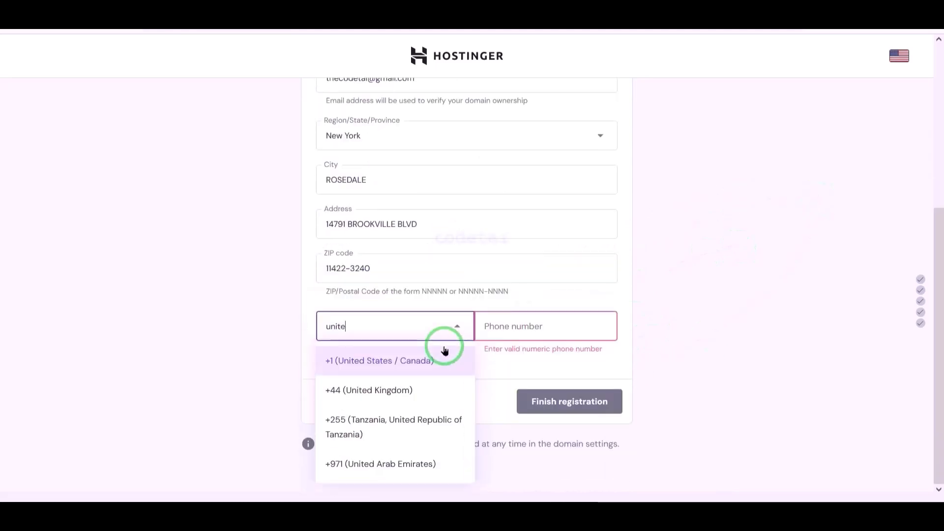
pyautogui.click(423, 376)
pyautogui.click(582, 326)
pyautogui.hotkey('ctrl', 'v')
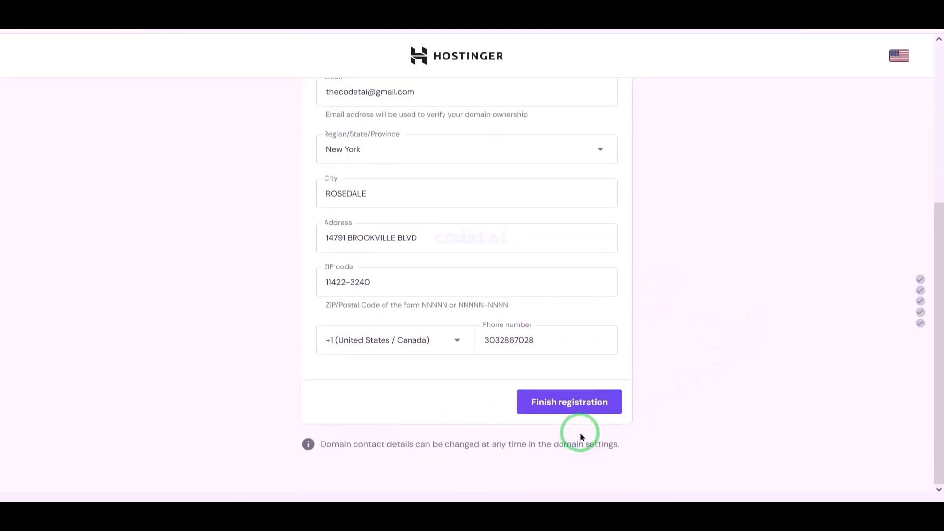
pyautogui.click(578, 409)
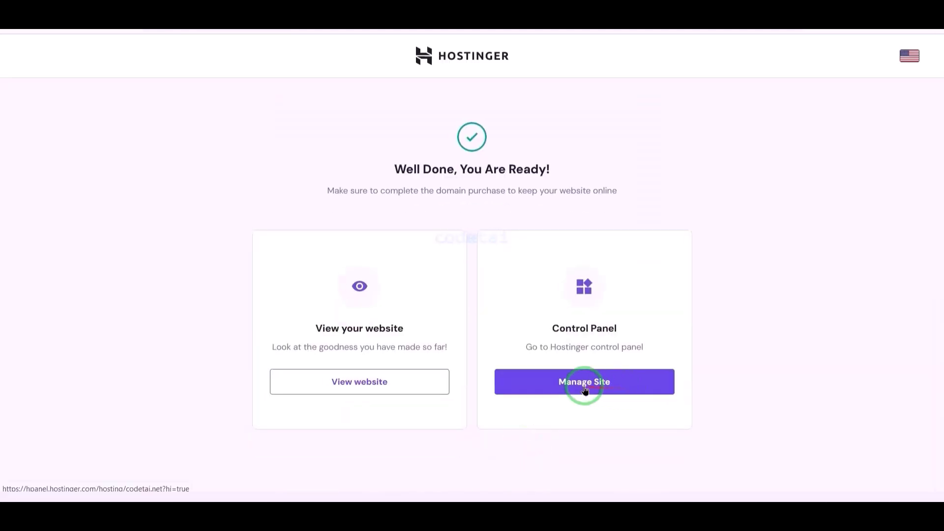
# Open the control panel for codetai.net, decline the 2FA offer, and look through the hosting dashboard.
pyautogui.click(584, 389)
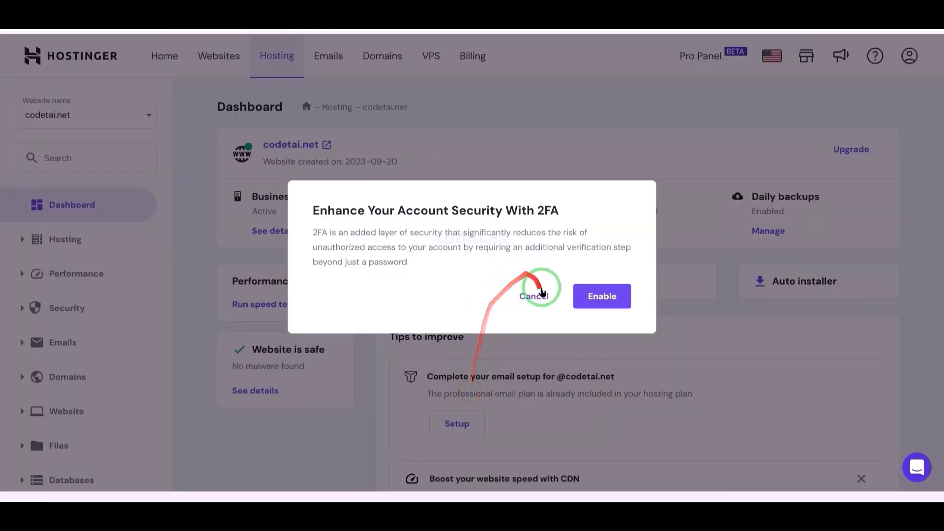
pyautogui.click(542, 289)
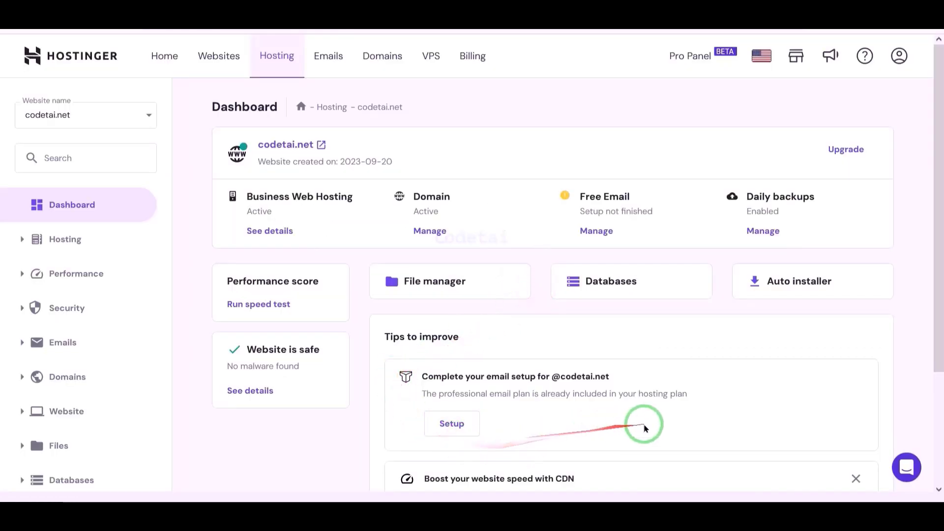
pyautogui.scroll(-3, 642, 330)
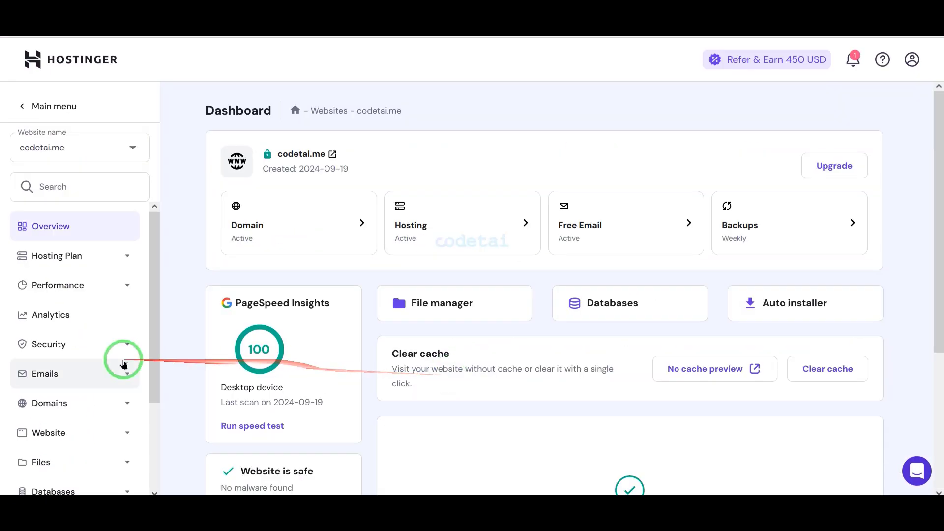
pyautogui.scroll(-3, 123, 421)
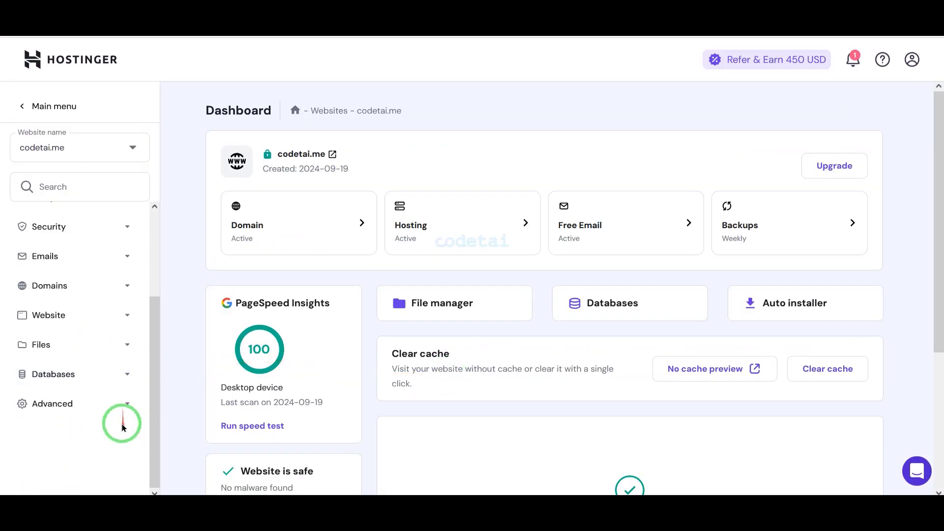
# Open the advanced PHP Configuration of codetai.me at the list of PHP versions.
pyautogui.click(114, 401)
pyautogui.scroll(-2, 110, 383)
pyautogui.click(106, 359)
pyautogui.scroll(-2, 426, 362)
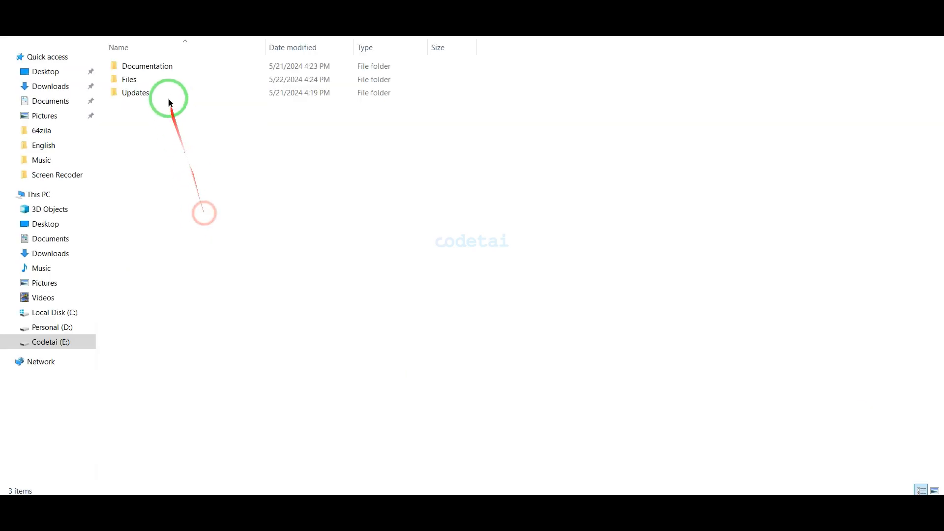
# Open the index page in the script's Documentation folder and check the PHP version under Server Requirements.
pyautogui.doubleClick(164, 68)
pyautogui.doubleClick(152, 79)
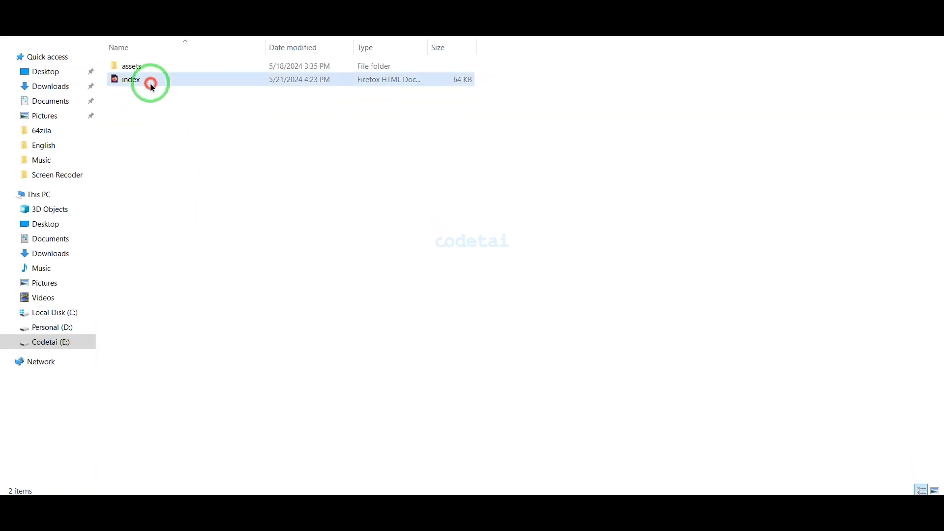
pyautogui.scroll(-5, 362, 310)
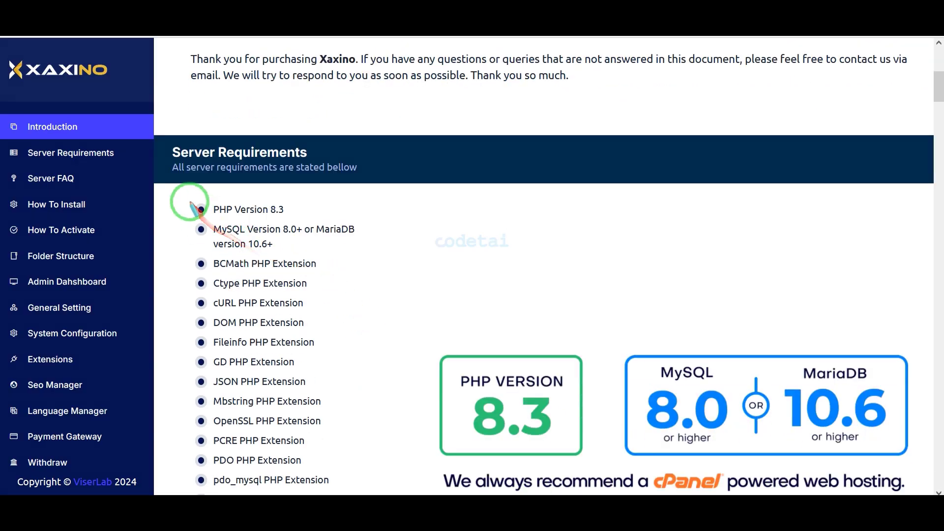
pyautogui.moveTo(187, 201); pyautogui.dragTo(301, 219)
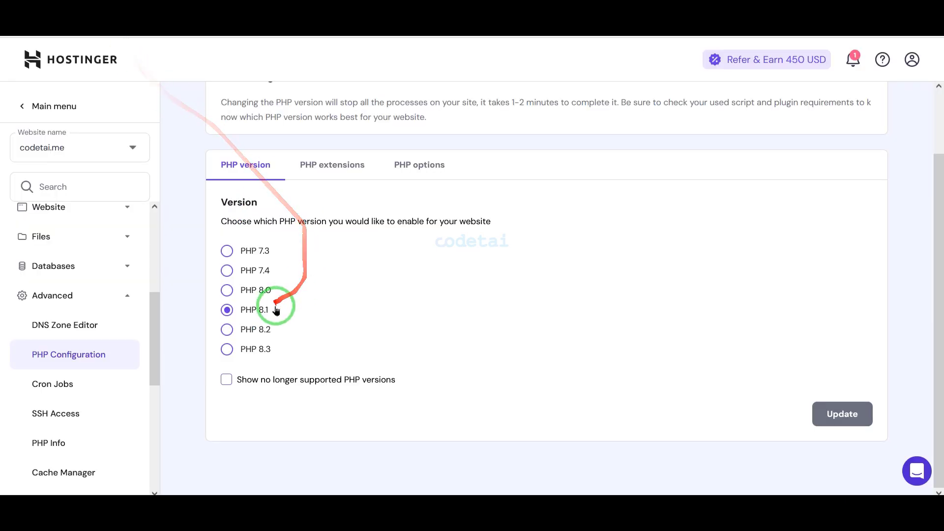
# Change the website's PHP version to PHP 8.3 and confirm the update.
pyautogui.click(227, 349)
pyautogui.click(852, 413)
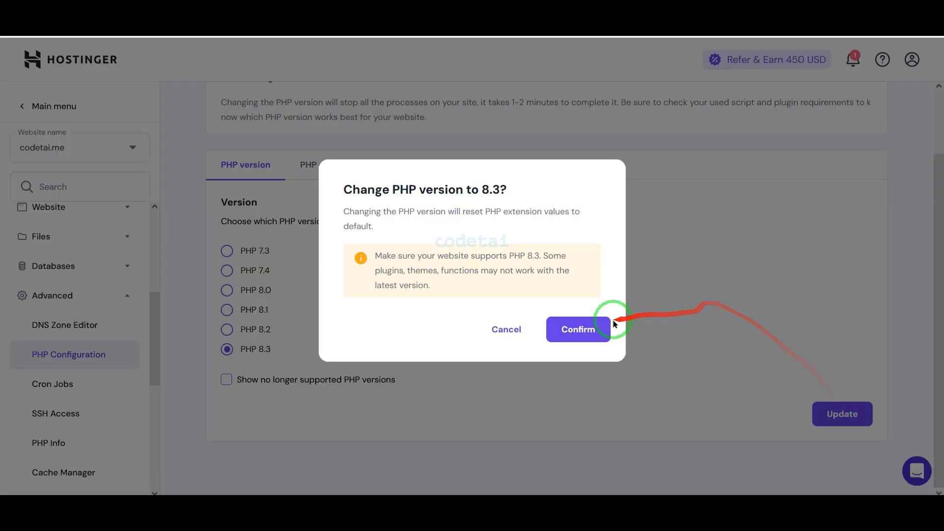
pyautogui.click(604, 333)
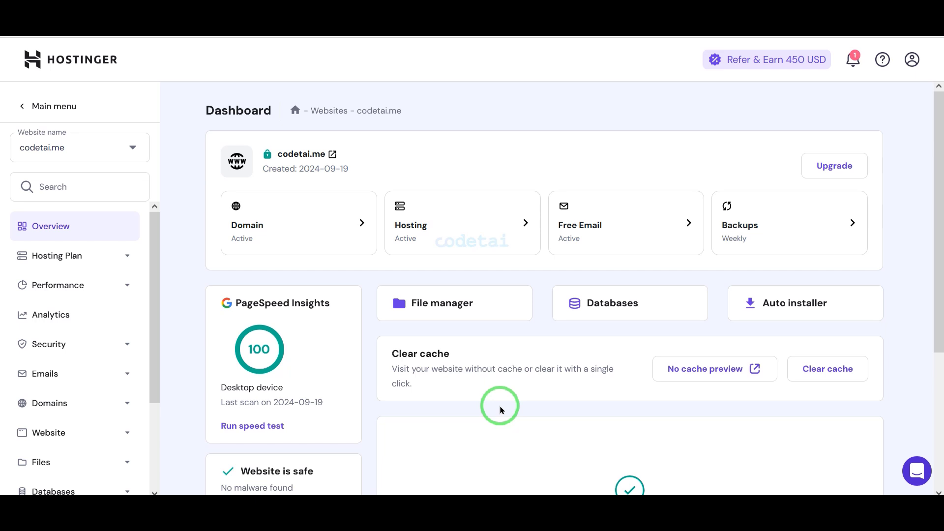
# Open the public_html folder in the website's file manager and delete default.php from it.
pyautogui.click(474, 317)
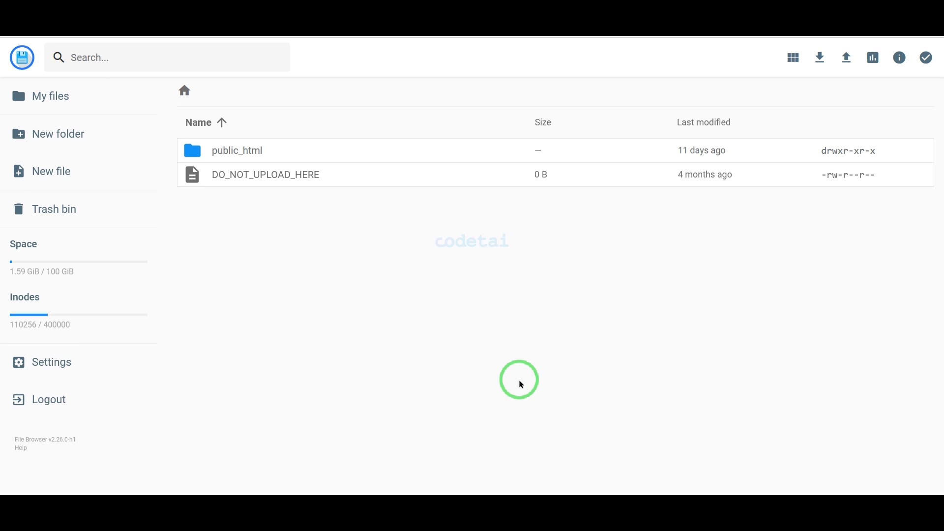
pyautogui.doubleClick(442, 151)
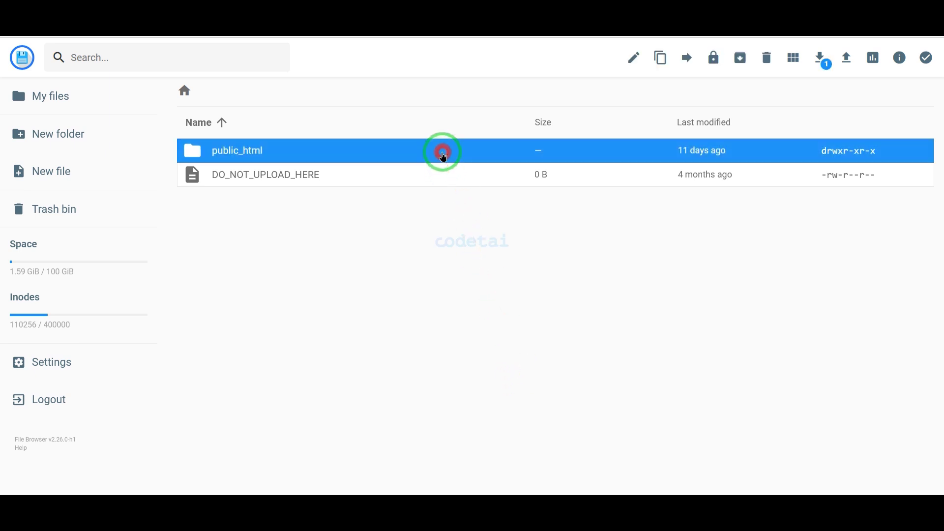
pyautogui.click(401, 153)
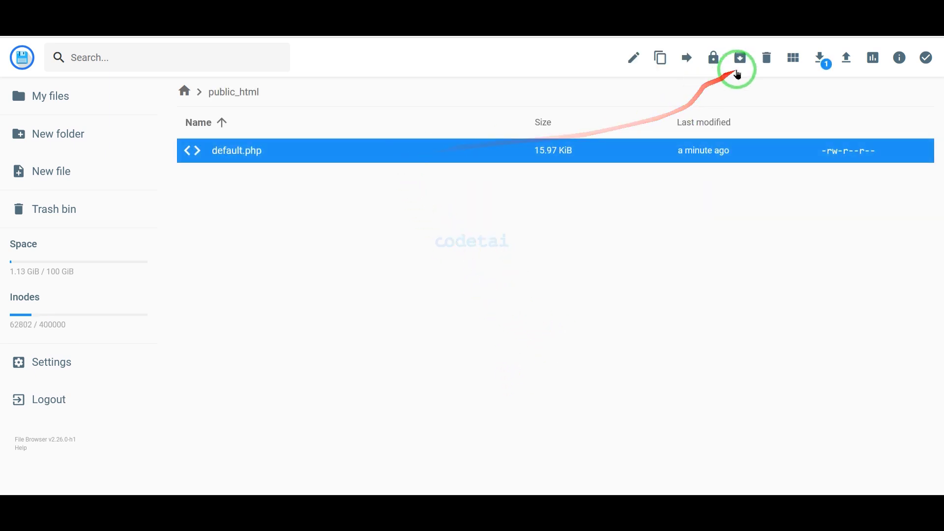
pyautogui.click(760, 65)
pyautogui.click(572, 291)
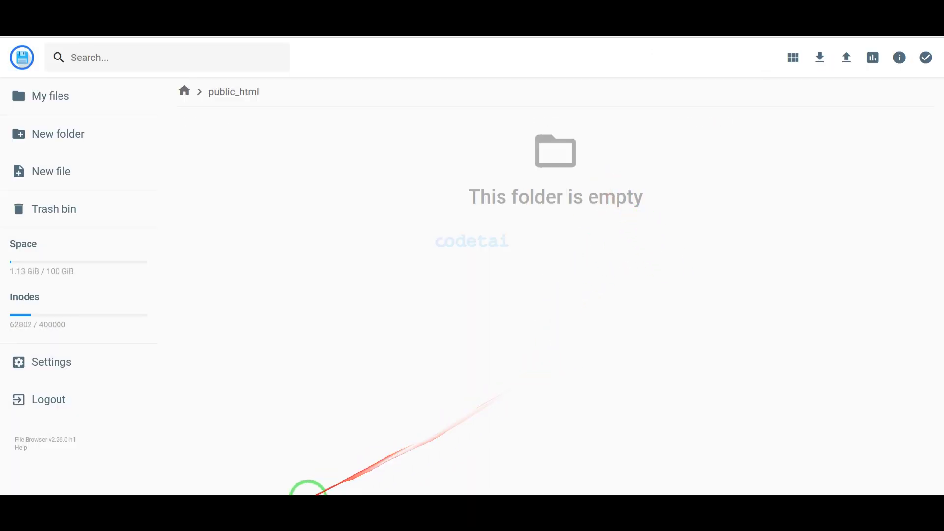
# Switch to File Explorer, compress the script's Files folder into a ZIP archive named Files.zip, and select the archive.
pyautogui.click(316, 512)
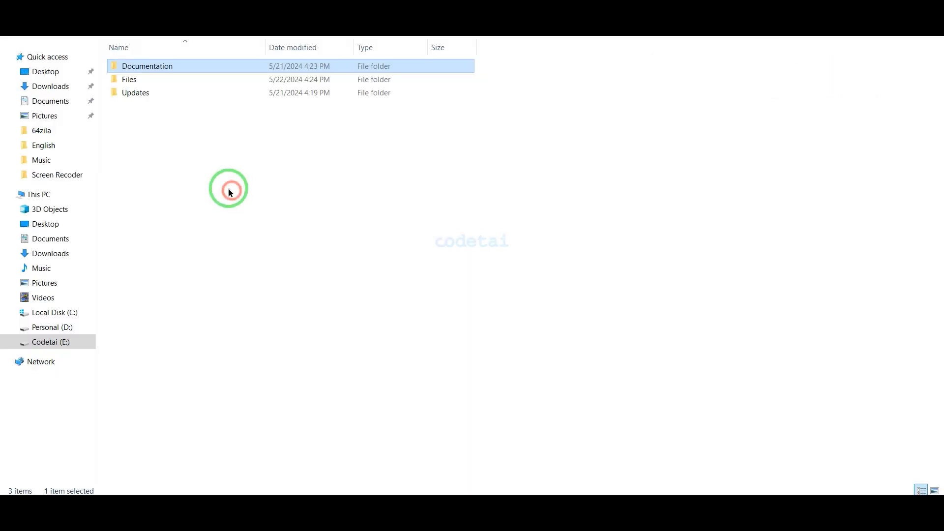
pyautogui.click(170, 85)
pyautogui.rightClick(170, 88)
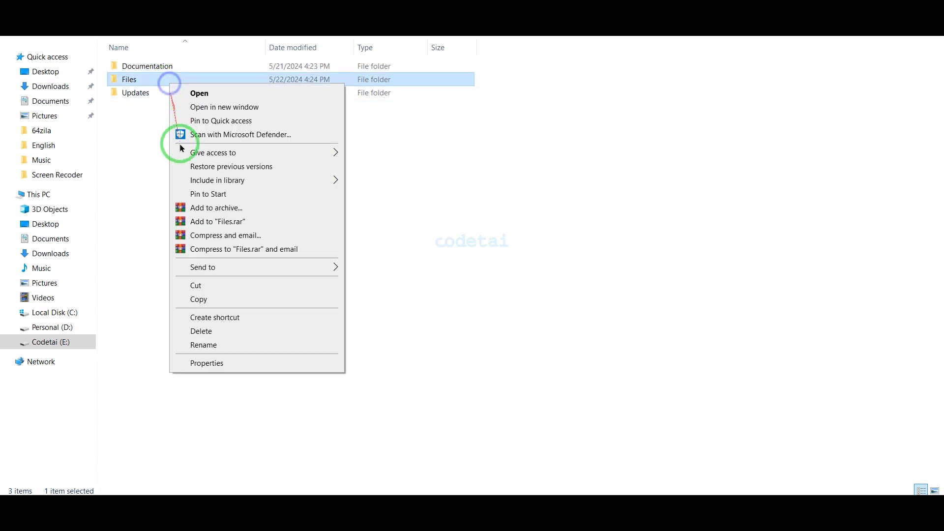
pyautogui.click(193, 207)
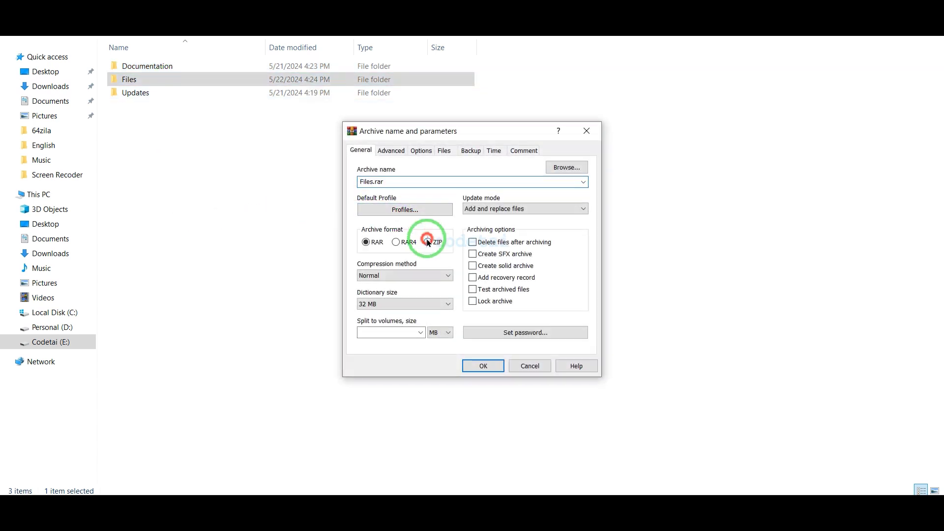
pyautogui.click(427, 242)
pyautogui.click(476, 366)
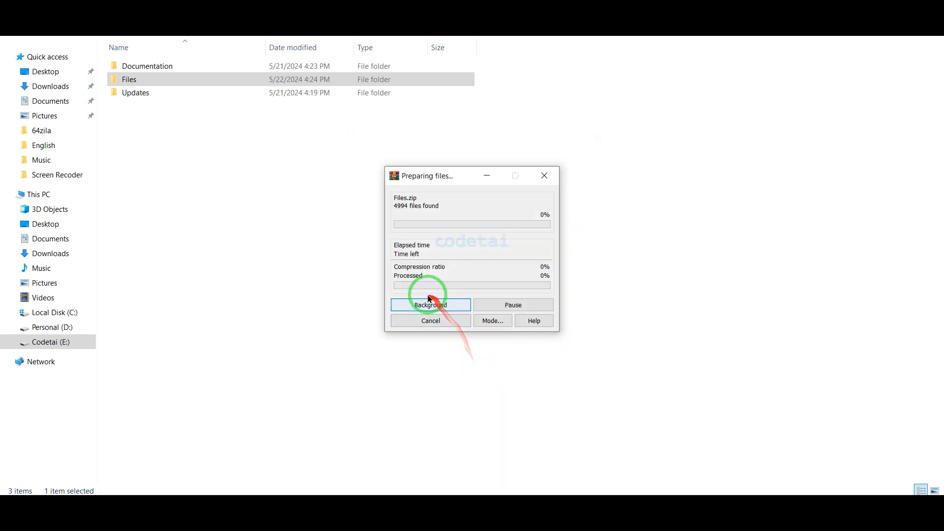
pyautogui.click(196, 111)
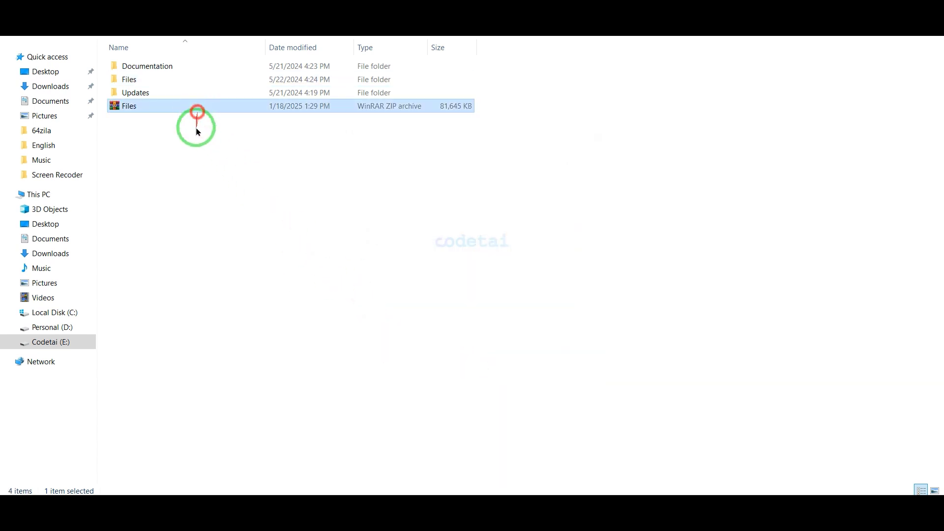
# Upload the Files.zip archive from the computer into the website's public_html folder in the file manager.
pyautogui.click(295, 509)
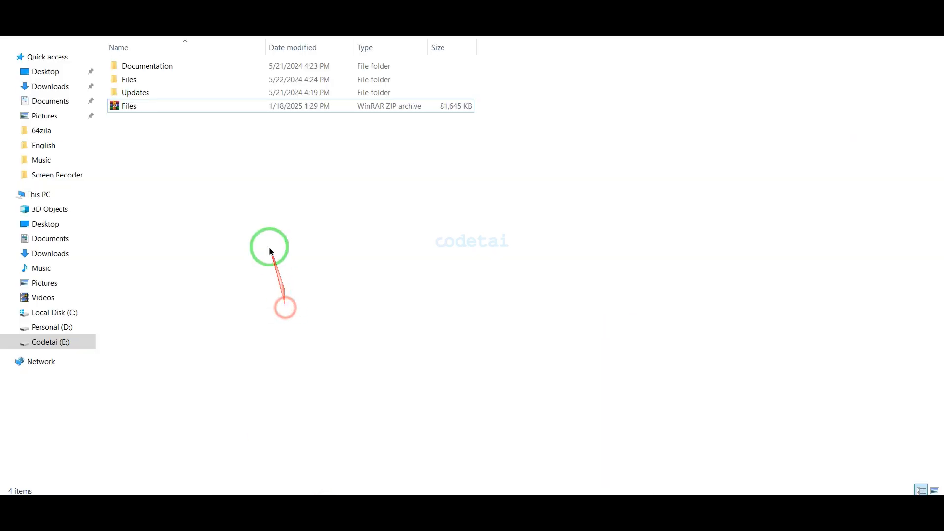
pyautogui.click(281, 507)
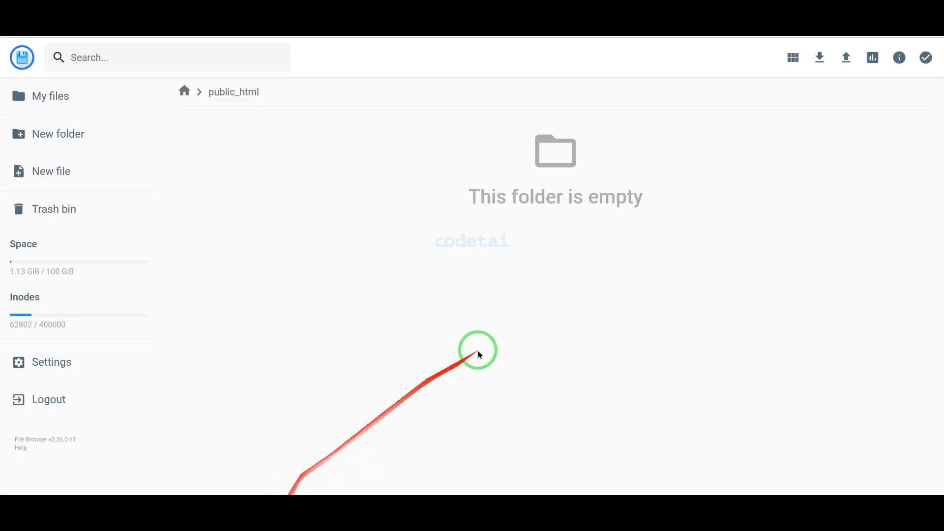
pyautogui.click(845, 59)
pyautogui.click(432, 295)
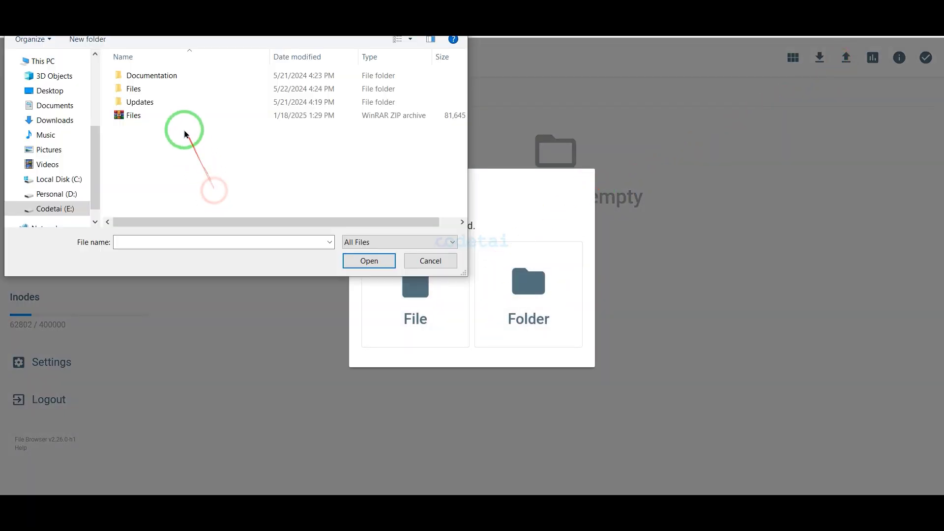
pyautogui.doubleClick(179, 117)
pyautogui.click(927, 481)
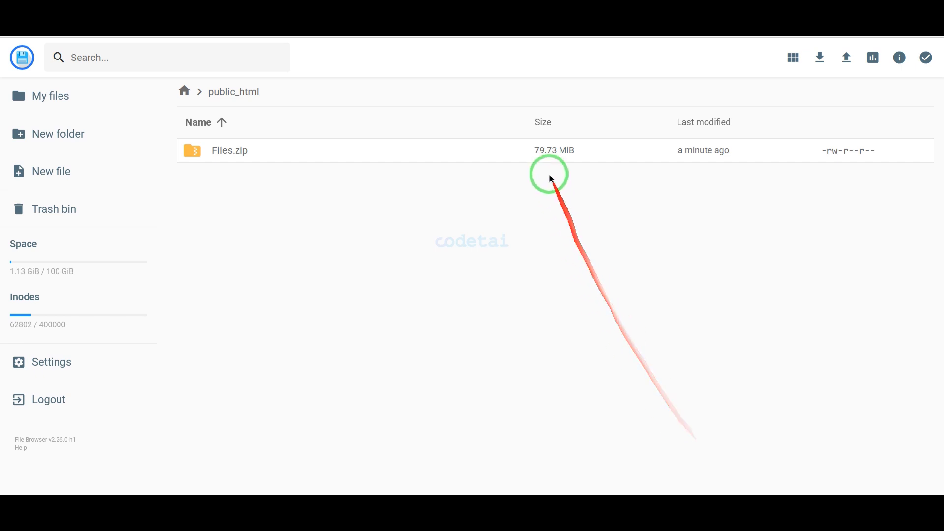
# Extract Files.zip in public_html into a folder named MyFolder.
pyautogui.rightClick(541, 153)
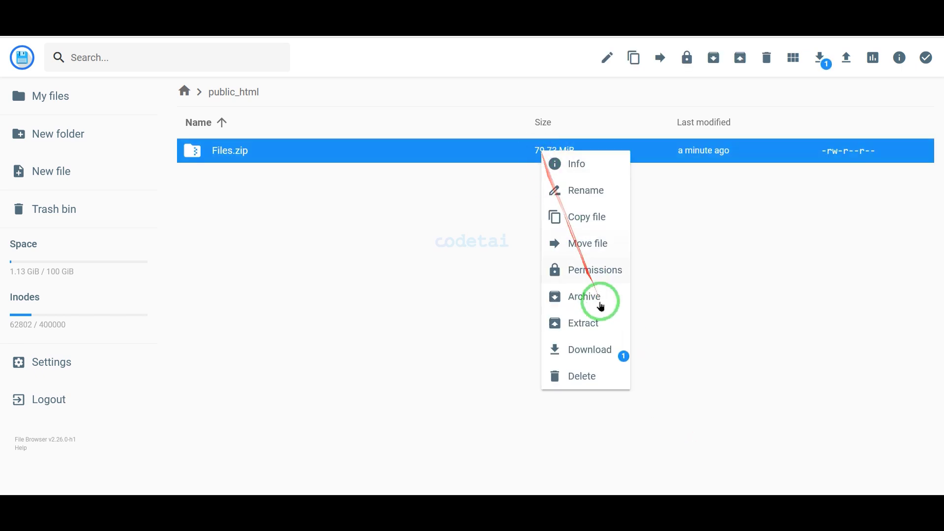
pyautogui.click(599, 323)
pyautogui.click(481, 233)
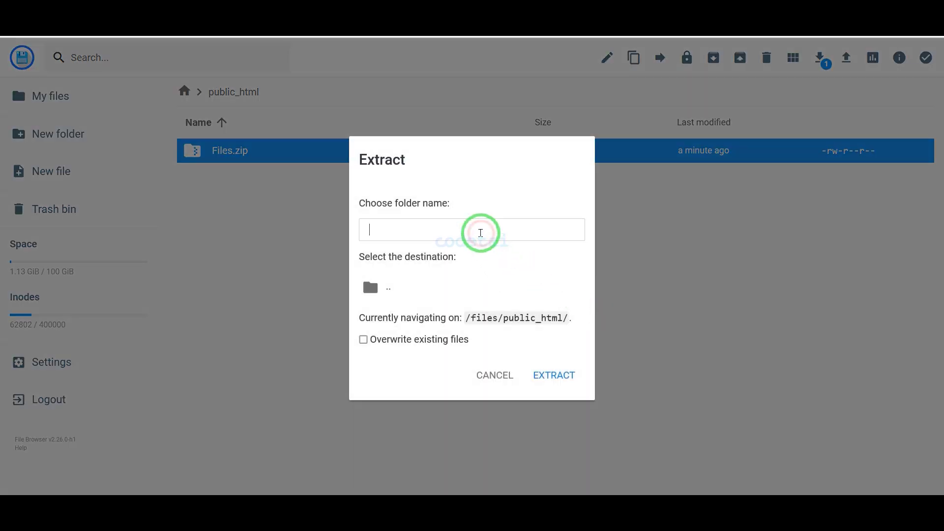
pyautogui.write('MyFolder')
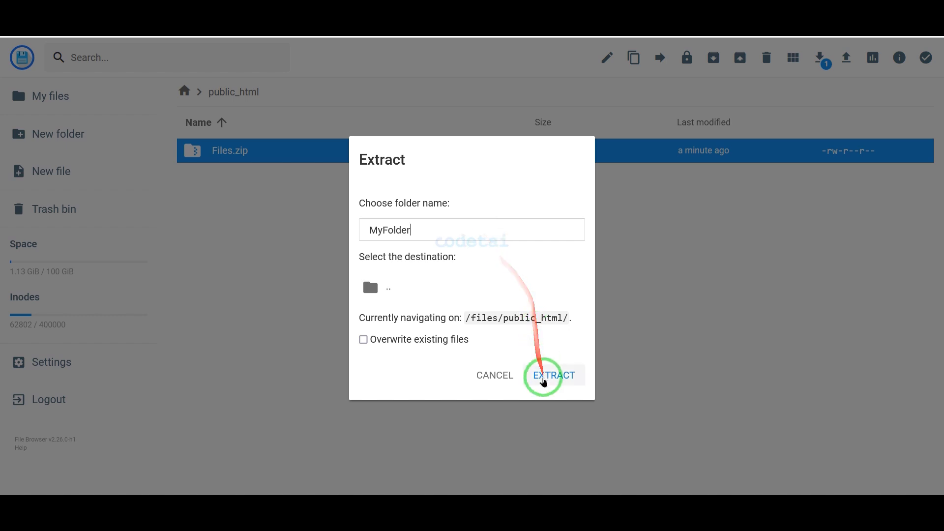
pyautogui.click(545, 380)
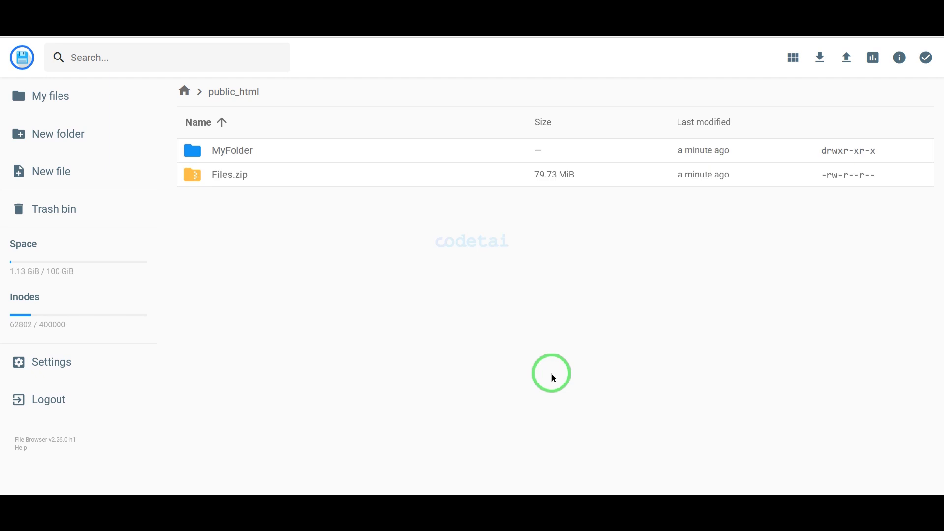
# Delete Files.zip from public_html immediately, skipping the trash bin.
pyautogui.click(429, 183)
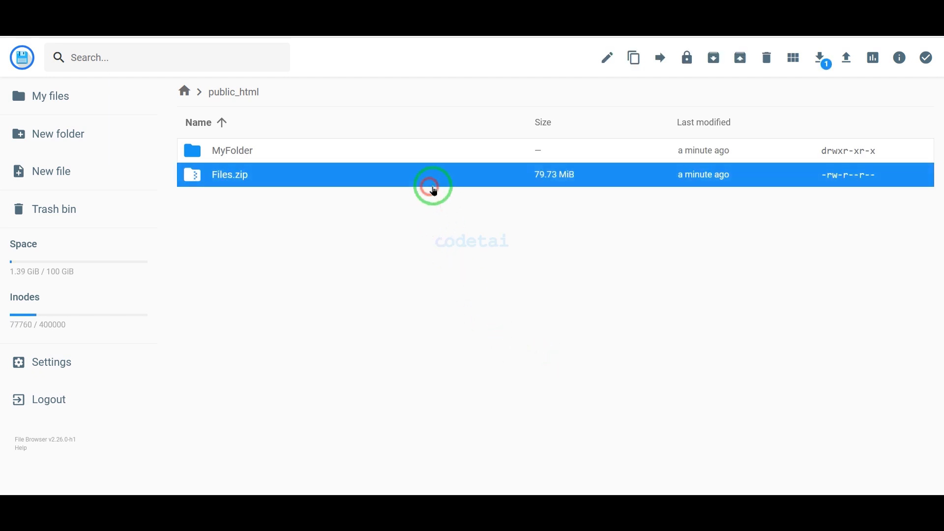
pyautogui.click(767, 58)
pyautogui.click(557, 295)
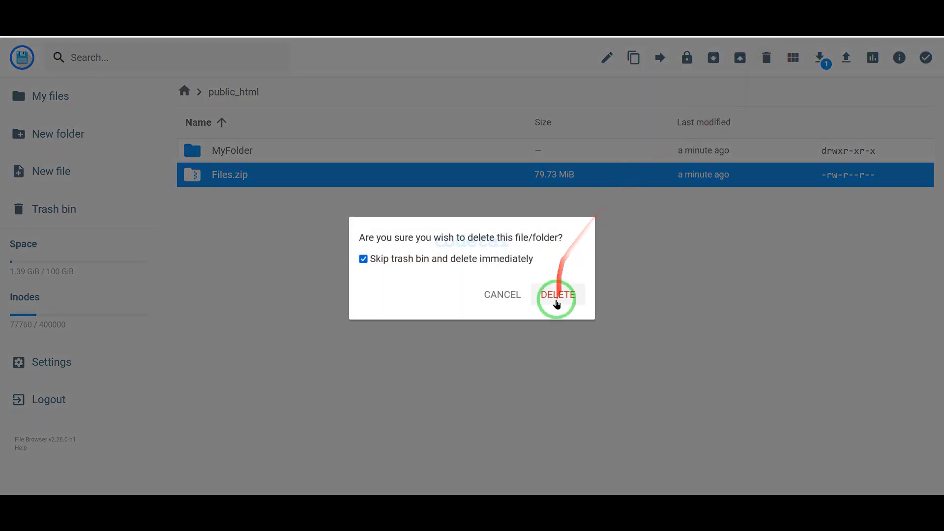
# Move all items from MyFolder/Files, including .htaccess and index.php, up into public_html.
pyautogui.doubleClick(326, 162)
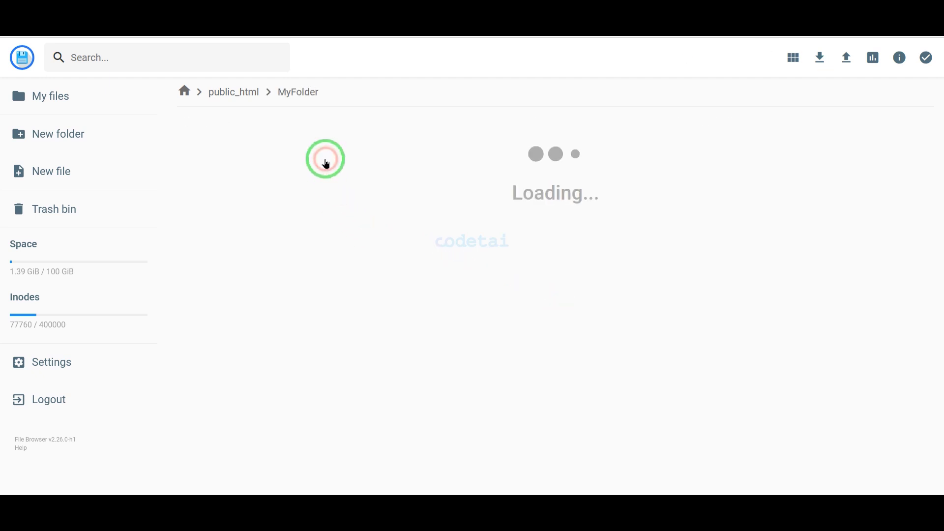
pyautogui.doubleClick(325, 161)
pyautogui.hotkey('ctrl', 'a')
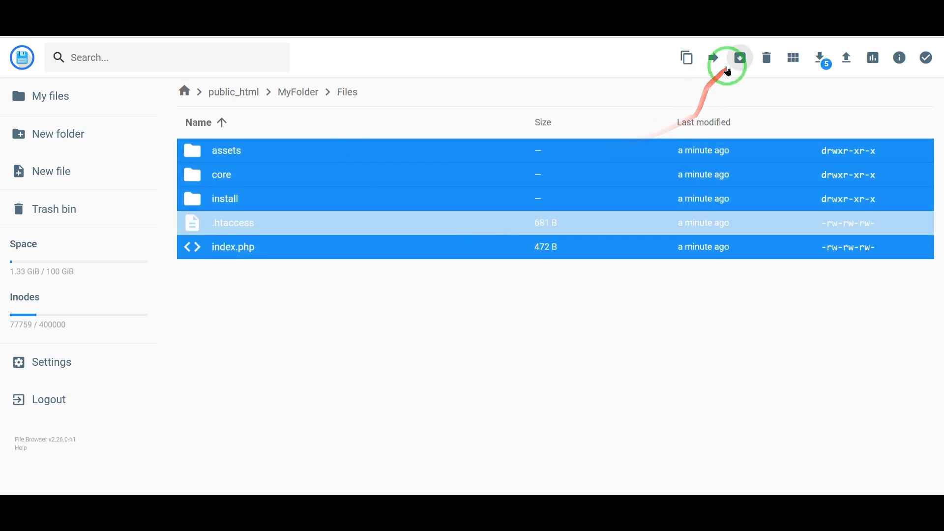
pyautogui.click(714, 58)
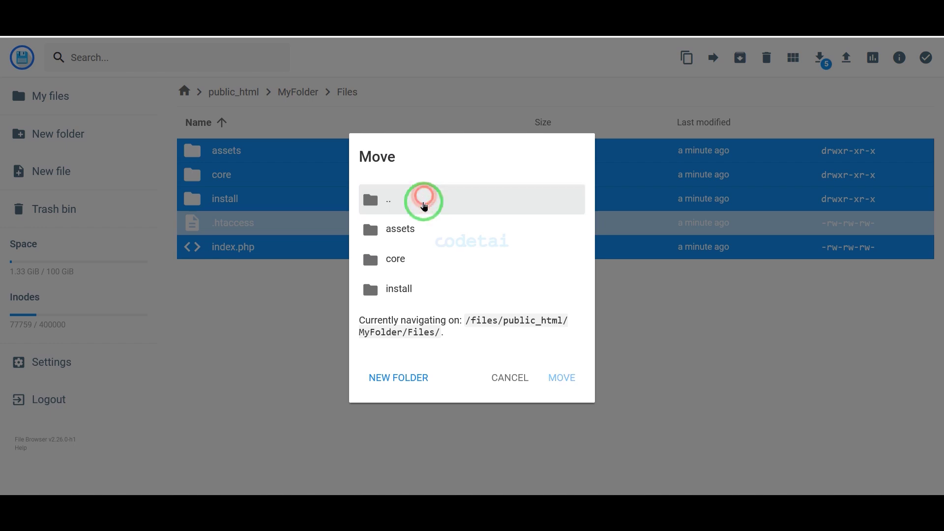
pyautogui.doubleClick(428, 197)
pyautogui.doubleClick(427, 227)
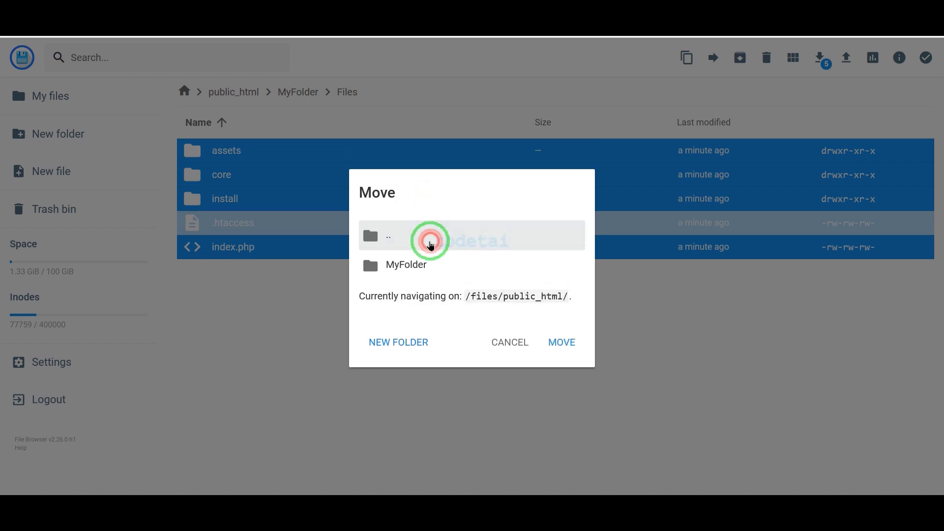
pyautogui.doubleClick(429, 236)
pyautogui.click(432, 250)
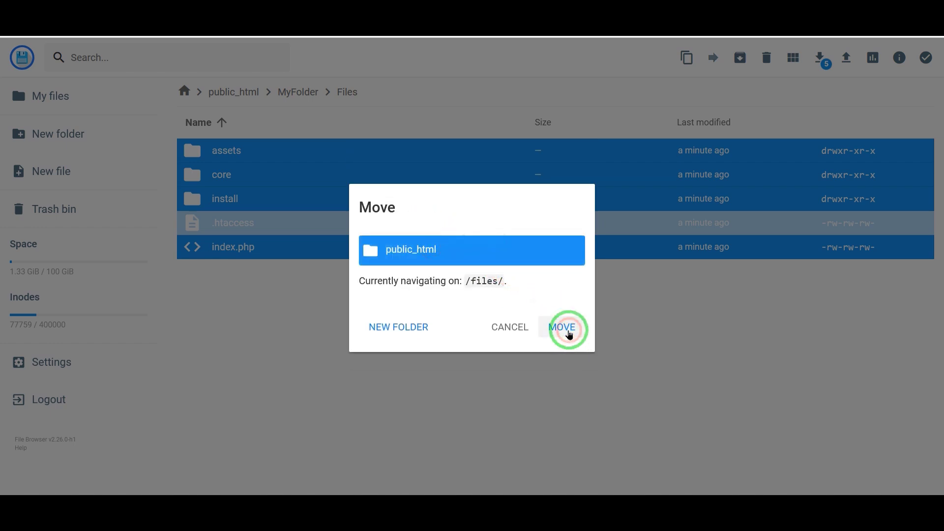
pyautogui.click(569, 332)
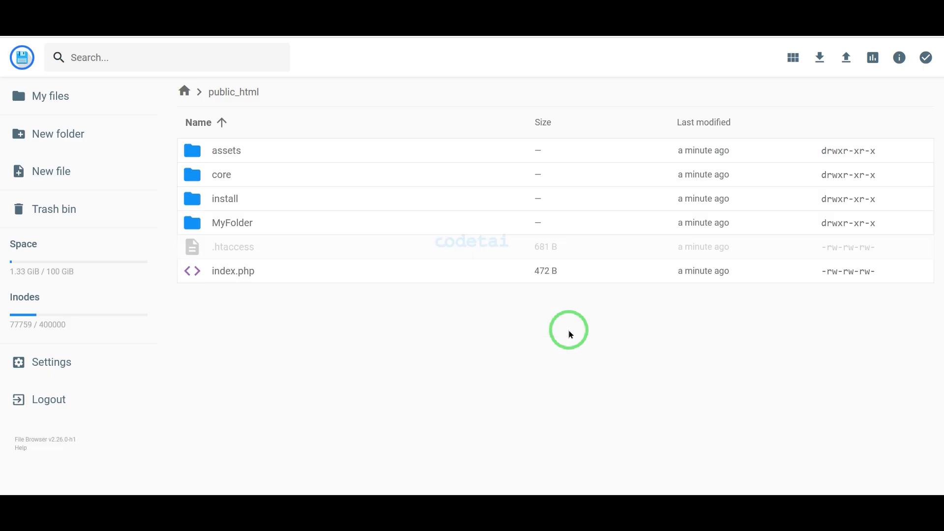
# Delete MyFolder from public_html.
pyautogui.click(386, 225)
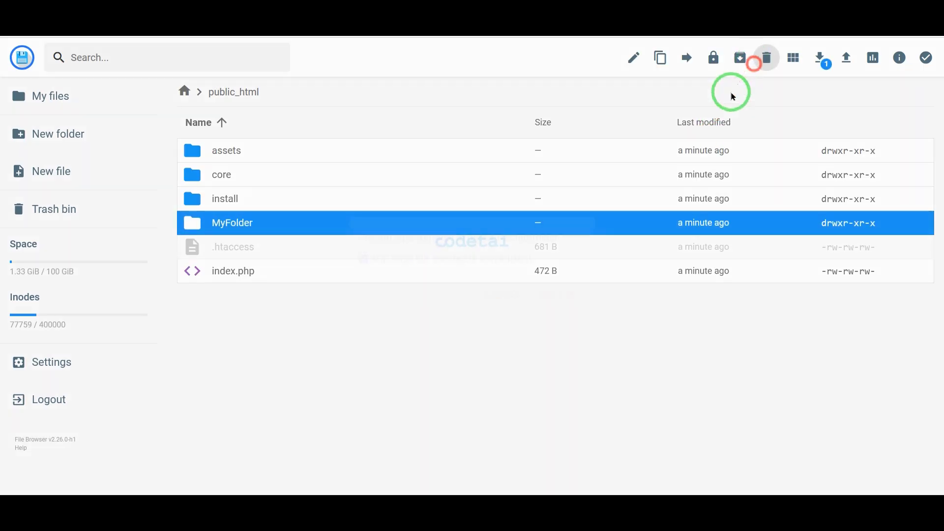
pyautogui.click(766, 57)
pyautogui.click(559, 294)
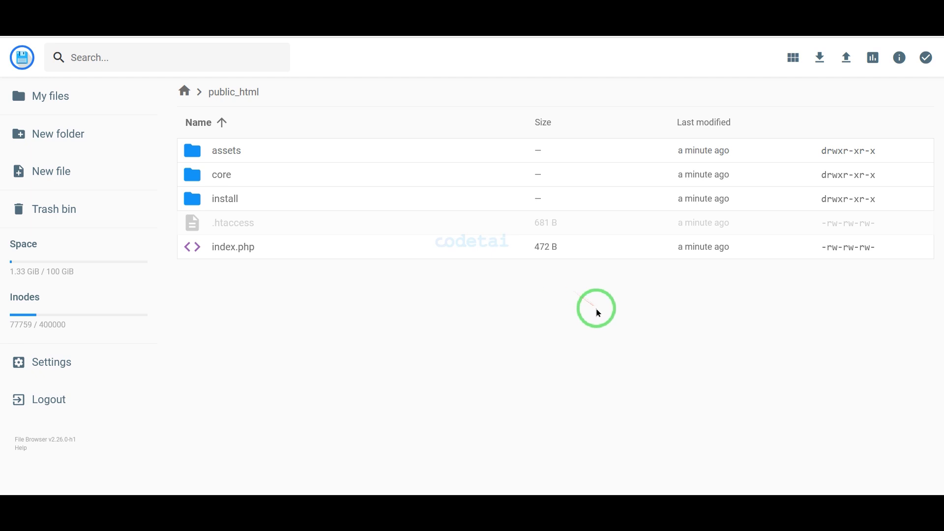
# Open codetai.me in a new browser tab and agree to the installer's license terms to reach the requirements check.
pyautogui.hotkey('ctrl', 't')
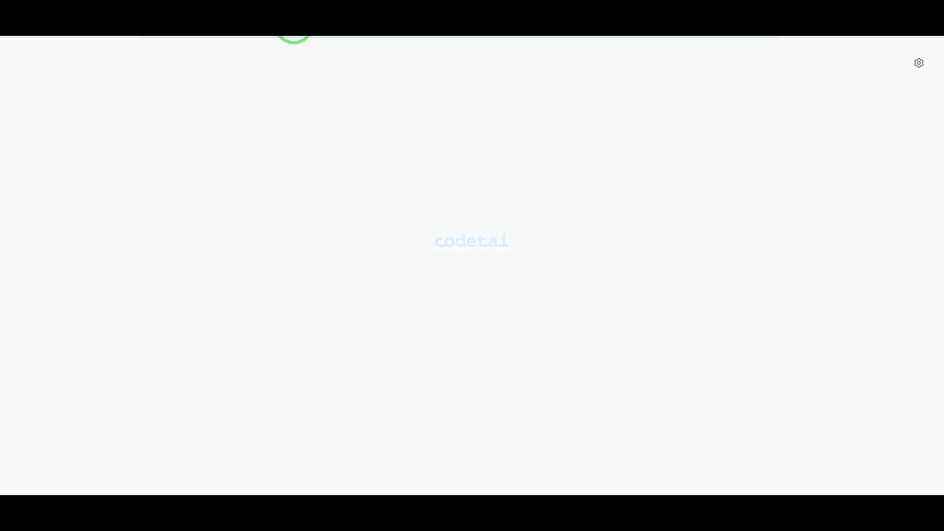
pyautogui.click(295, 25)
pyautogui.write('co')
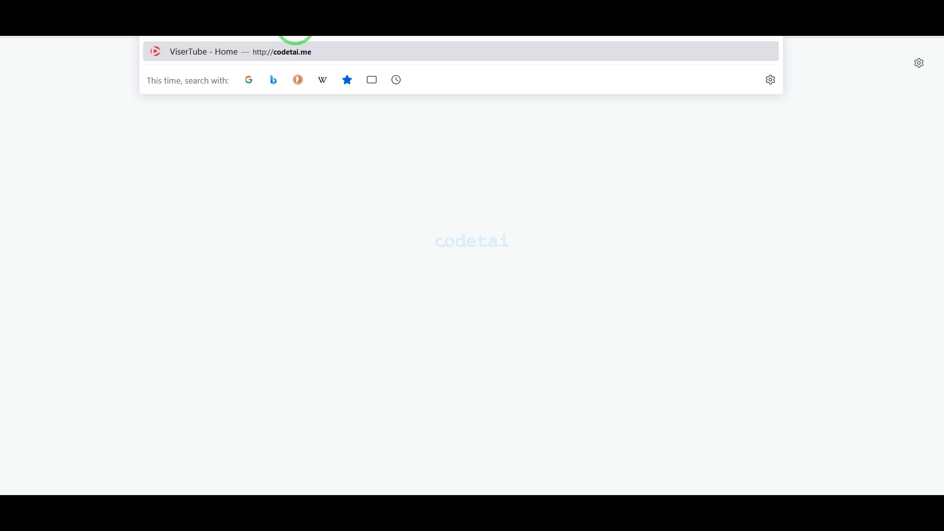
pyautogui.press('Return')
pyautogui.scroll(-6, 462, 147)
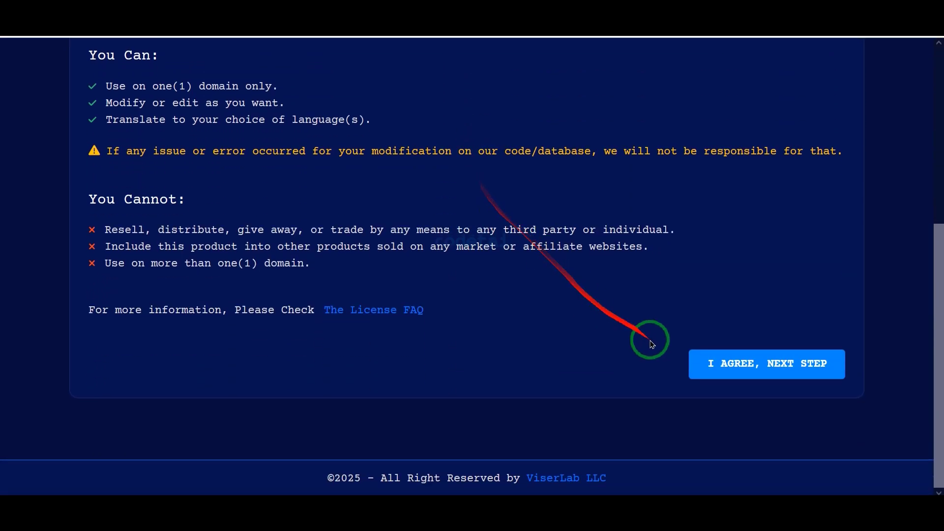
pyautogui.click(737, 364)
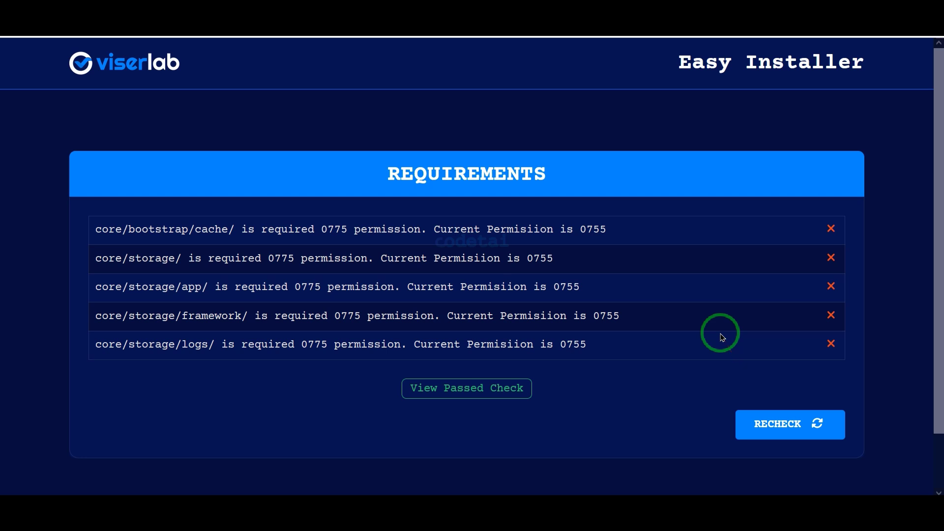
pyautogui.moveTo(82, 207)
pyautogui.mouseDown()
pyautogui.moveTo(807, 323)
pyautogui.moveTo(845, 352)
pyautogui.moveTo(843, 364)
pyautogui.mouseUp()
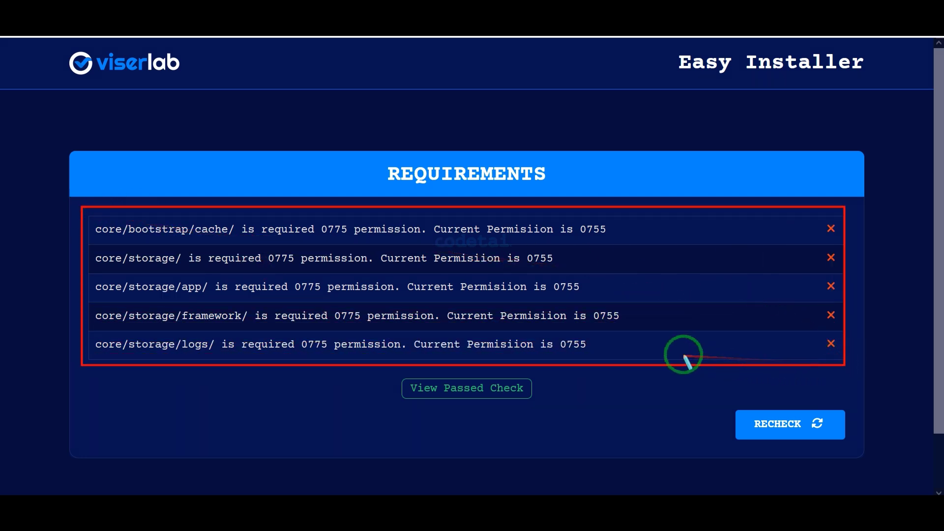
pyautogui.press('Escape')
# Return to the file manager and set the cache folder in core/bootstrap to full permissions (rwxrwxrwx).
pyautogui.click(243, 20)
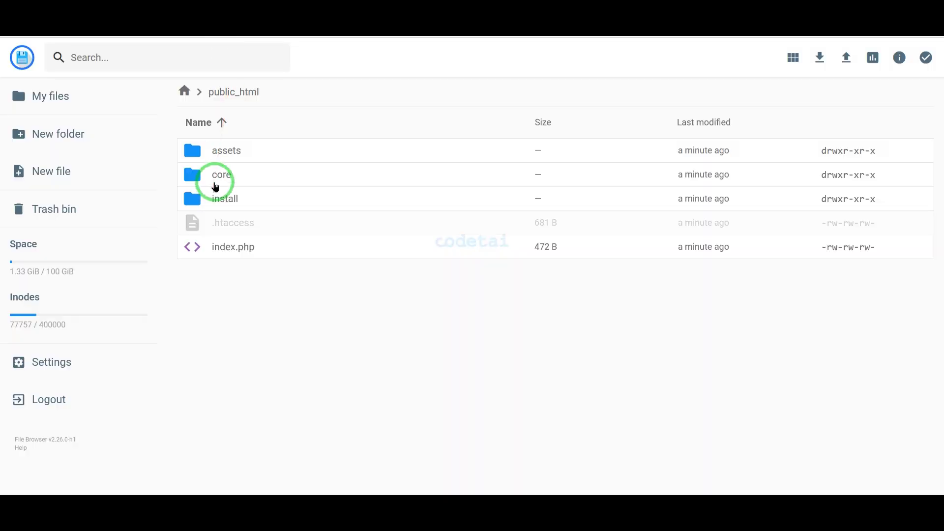
pyautogui.doubleClick(215, 184)
pyautogui.doubleClick(242, 172)
pyautogui.click(237, 148)
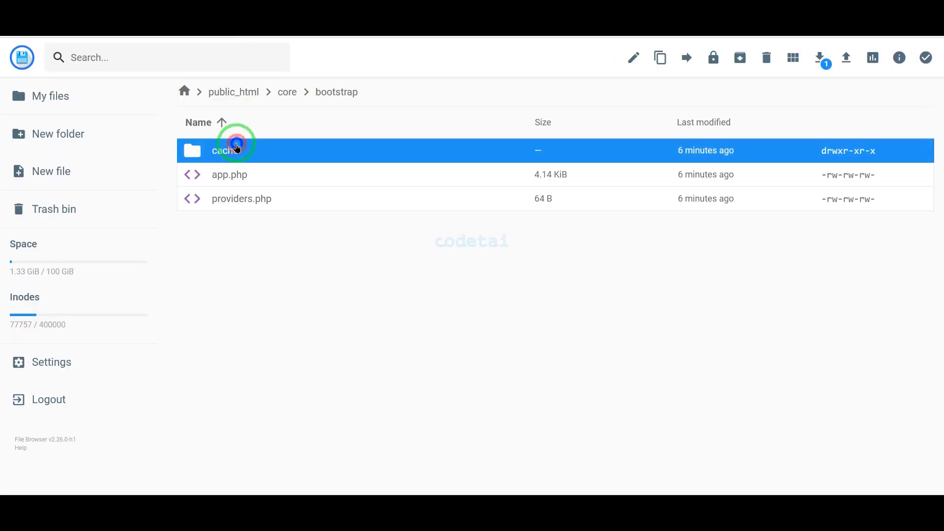
pyautogui.rightClick(236, 143)
pyautogui.click(285, 266)
pyautogui.click(552, 396)
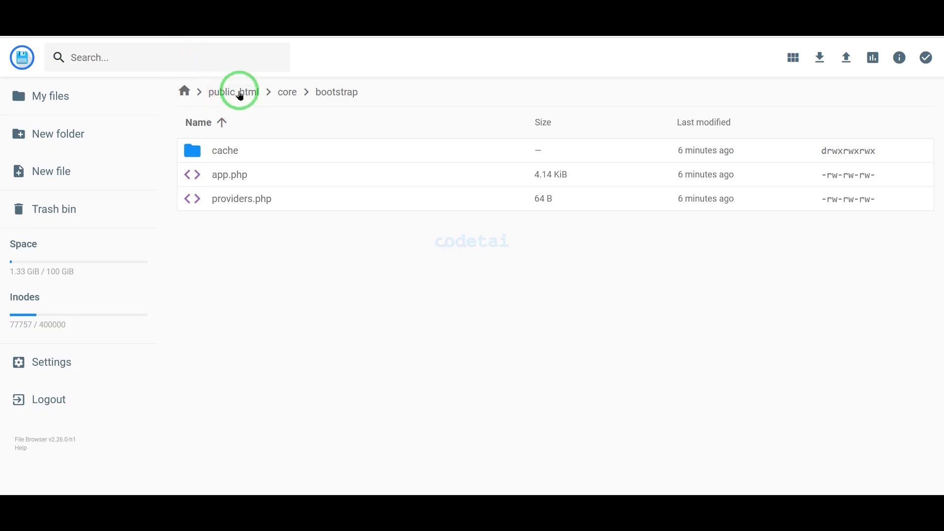
# Grant write permission to group and others on the storage folder inside public_html/core.
pyautogui.click(239, 93)
pyautogui.doubleClick(238, 178)
pyautogui.rightClick(262, 298)
pyautogui.click(295, 413)
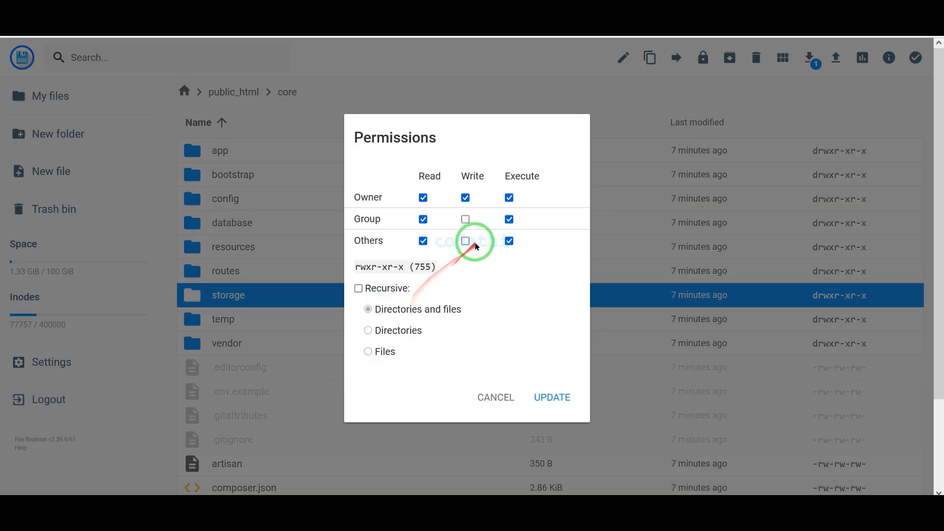
pyautogui.click(465, 219)
pyautogui.click(545, 397)
# Open core/storage and set the app folder to full permissions (rwxrwxrwx).
pyautogui.doubleClick(276, 295)
pyautogui.click(261, 152)
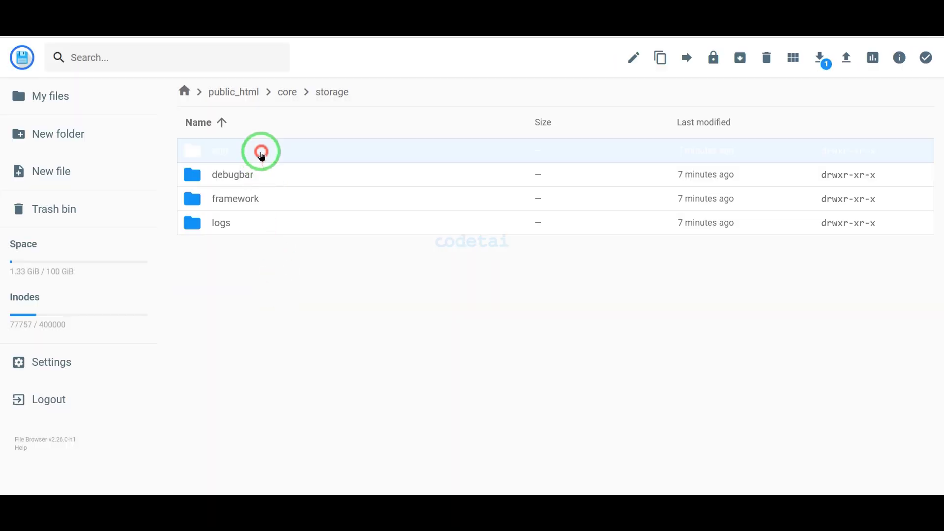
pyautogui.click(299, 287)
pyautogui.rightClick(264, 150)
pyautogui.click(307, 270)
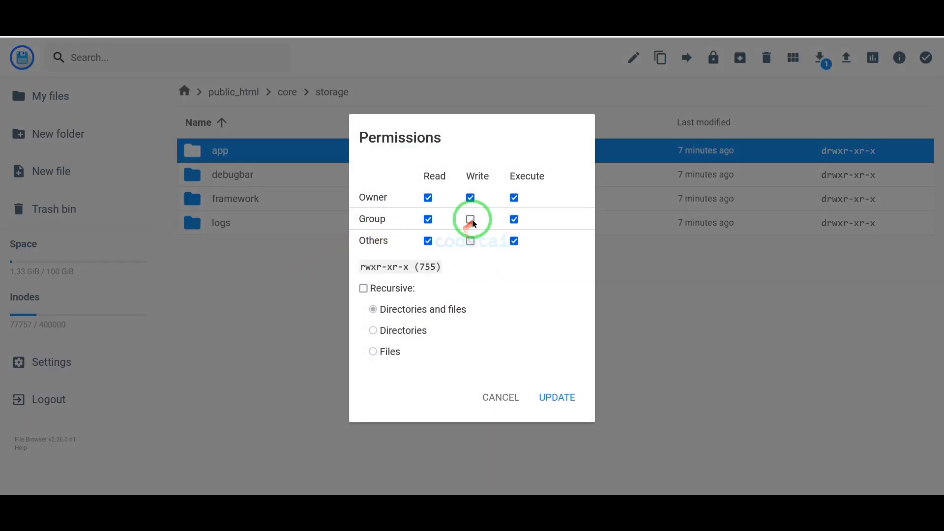
pyautogui.click(558, 398)
# Grant write permission to group and others on the framework and logs folders in core/storage.
pyautogui.rightClick(258, 196)
pyautogui.click(301, 311)
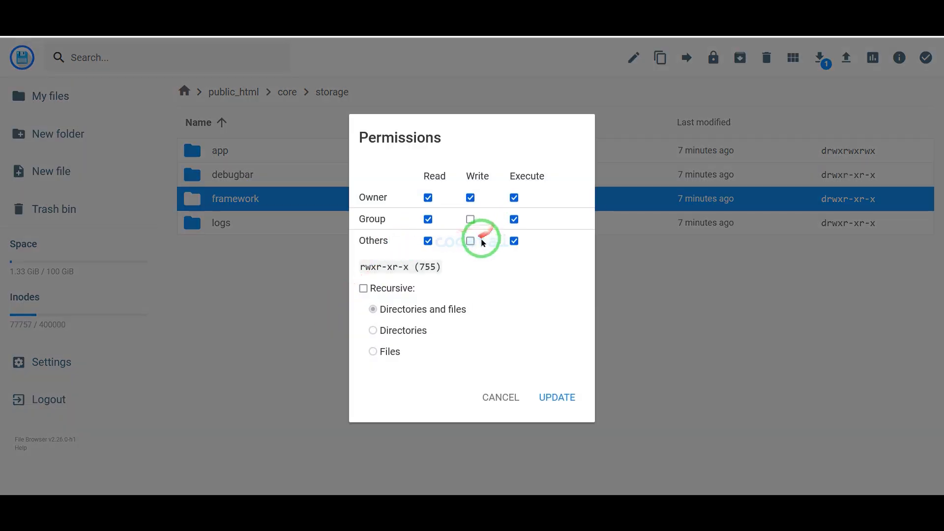
pyautogui.click(471, 219)
pyautogui.click(558, 397)
pyautogui.rightClick(258, 222)
pyautogui.click(310, 338)
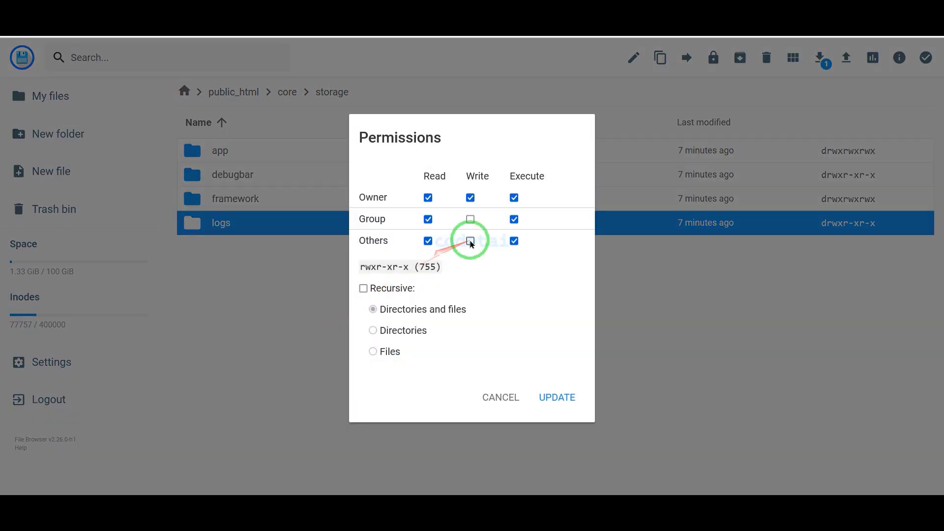
pyautogui.click(471, 219)
pyautogui.click(557, 397)
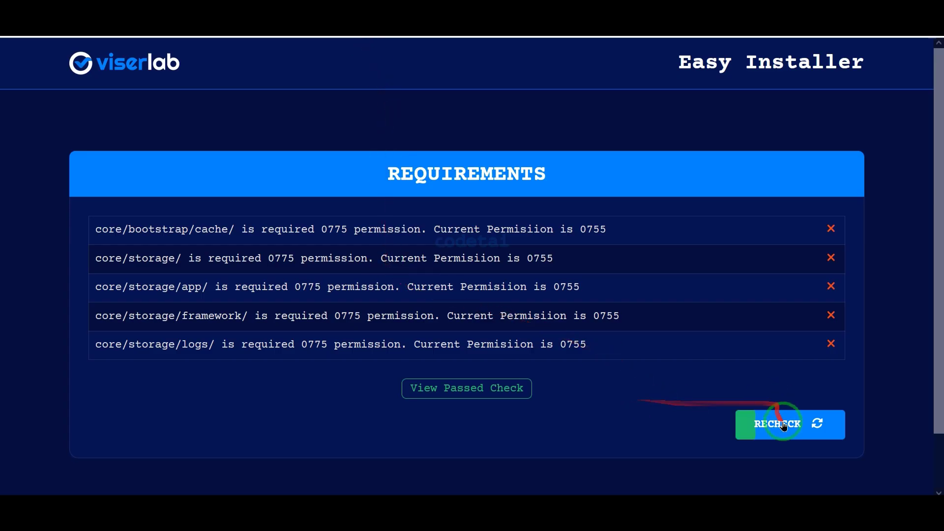
# Switch back to the installer, recheck the requirements and proceed to the Information page with the database and admin fields.
pyautogui.click(784, 426)
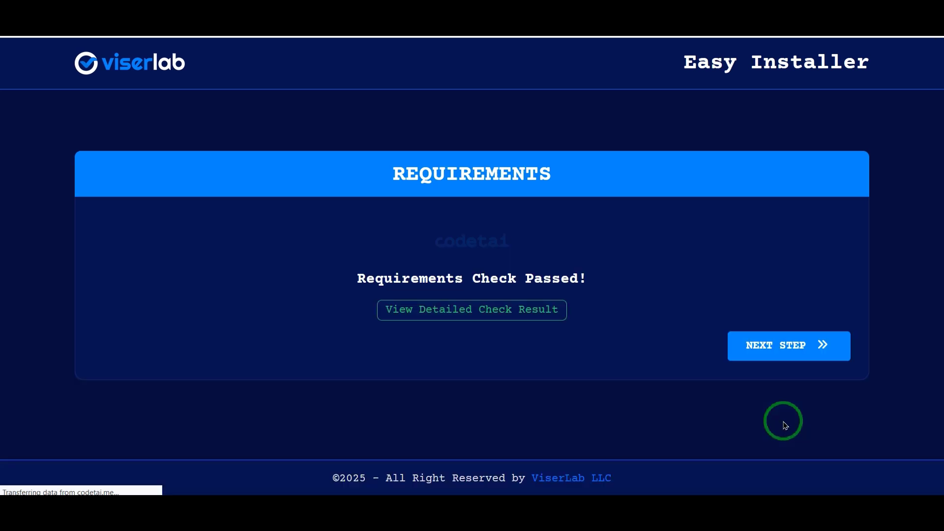
pyautogui.click(785, 347)
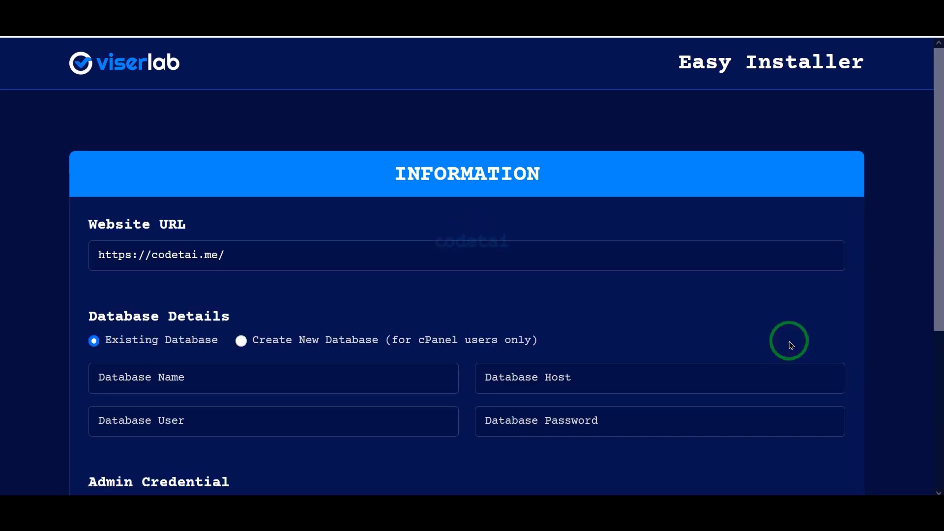
pyautogui.scroll(-5, 786, 328)
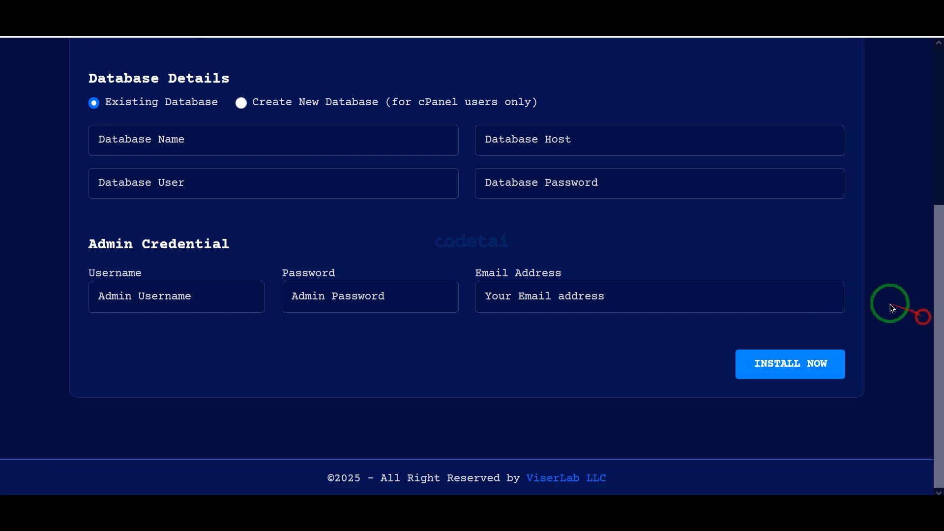
# Open Hostinger's database management for codetai.me and enter database name codetai, username usercodetai and a database password.
pyautogui.moveTo(78, 116)
pyautogui.mouseDown()
pyautogui.moveTo(739, 169)
pyautogui.moveTo(843, 293)
pyautogui.moveTo(851, 320)
pyautogui.mouseUp()
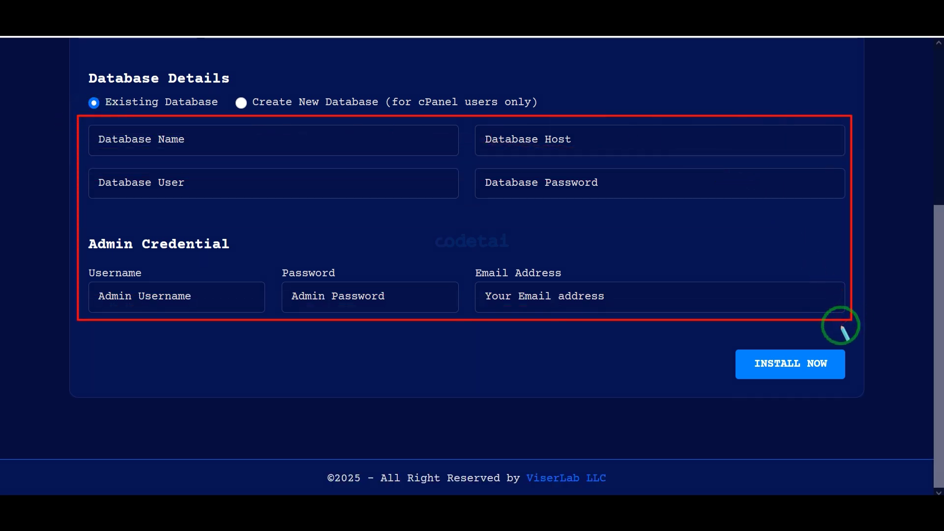
pyautogui.click(465, 339)
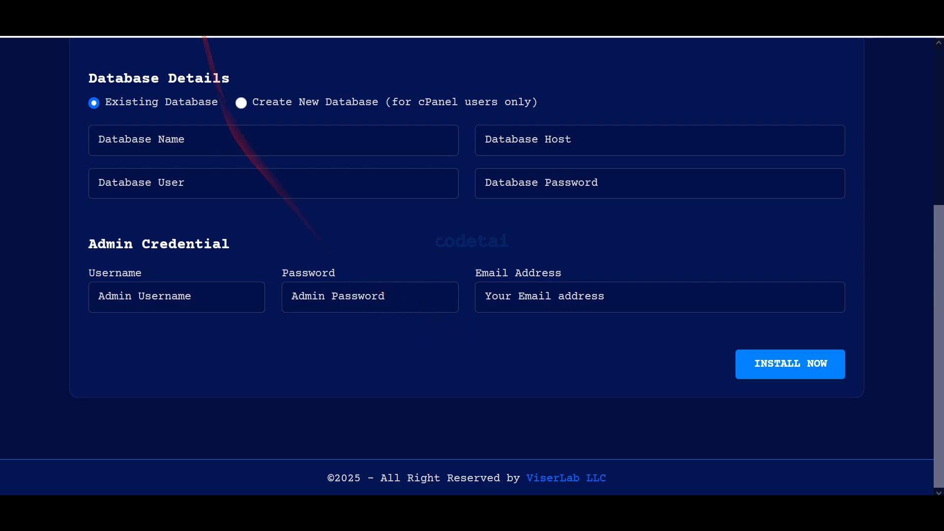
pyautogui.click(191, 11)
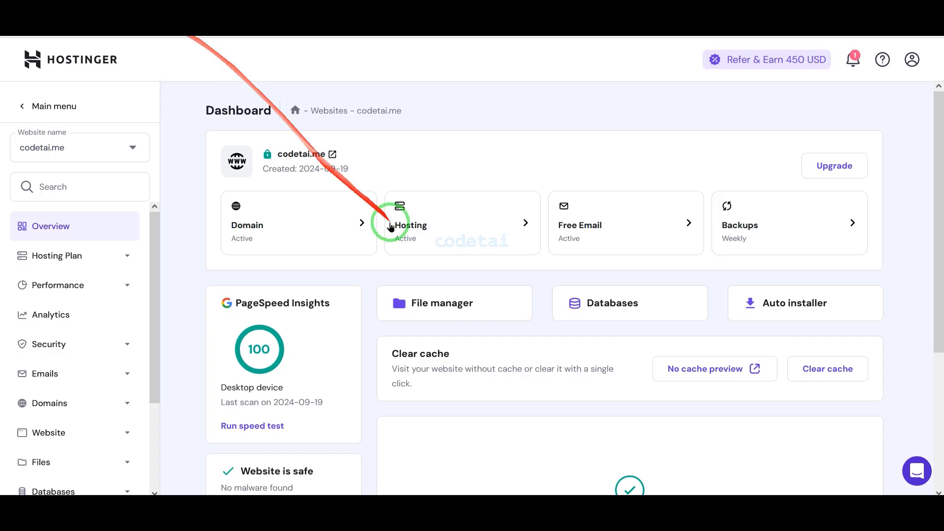
pyautogui.click(575, 304)
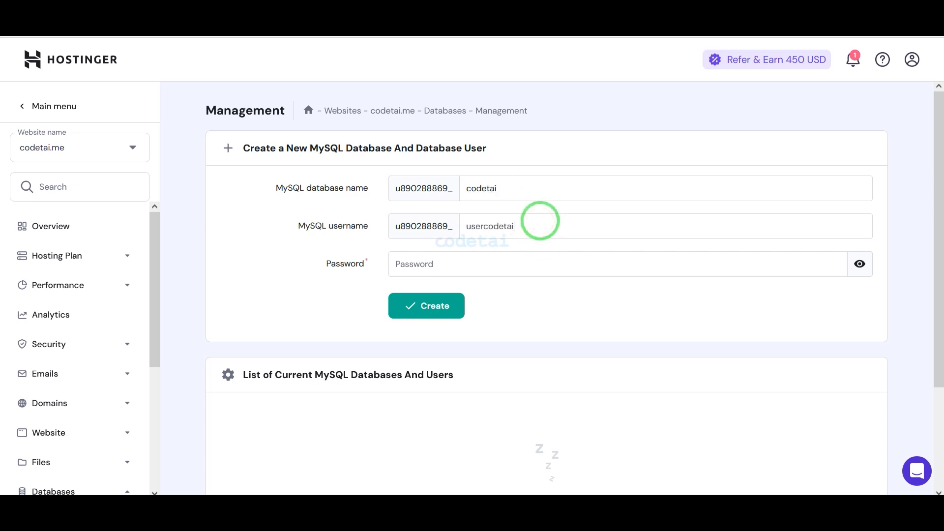
pyautogui.click(831, 264)
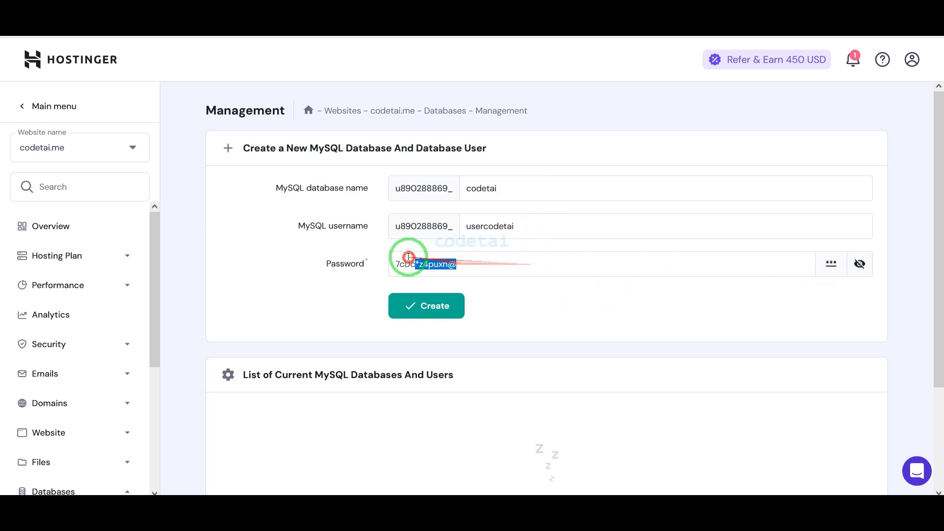
# Copy the new database password from Hostinger into the installer's Database Password field.
pyautogui.rightClick(421, 266)
pyautogui.click(440, 74)
pyautogui.click(147, 10)
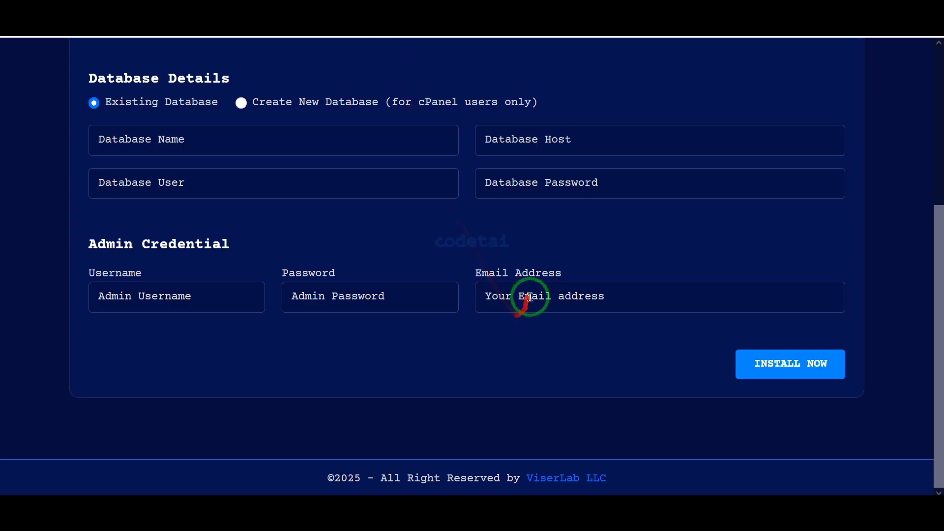
pyautogui.rightClick(539, 190)
pyautogui.click(566, 277)
# Create the MySQL database in Hostinger and copy its full name into the installer's Database Name field.
pyautogui.click(105, 12)
pyautogui.click(448, 306)
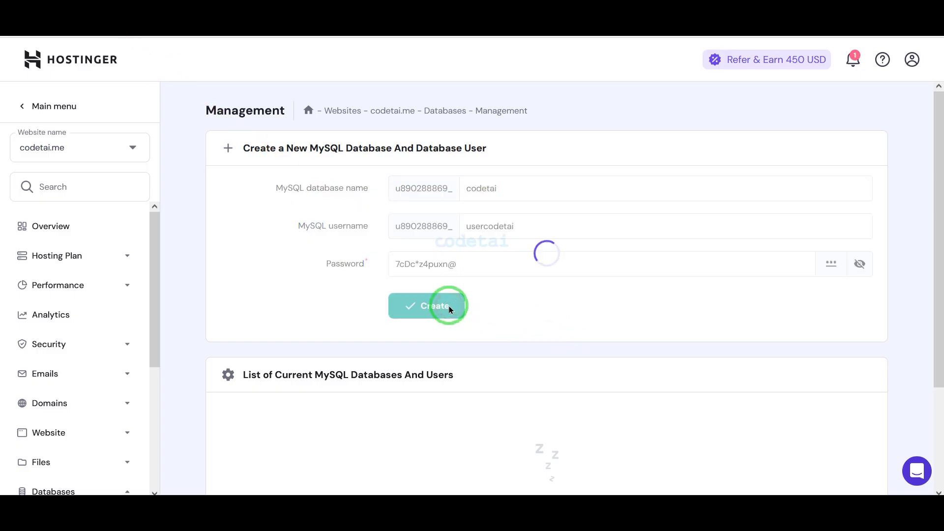
pyautogui.scroll(-3, 506, 281)
pyautogui.moveTo(325, 403); pyautogui.dragTo(221, 400)
pyautogui.rightClick(253, 392)
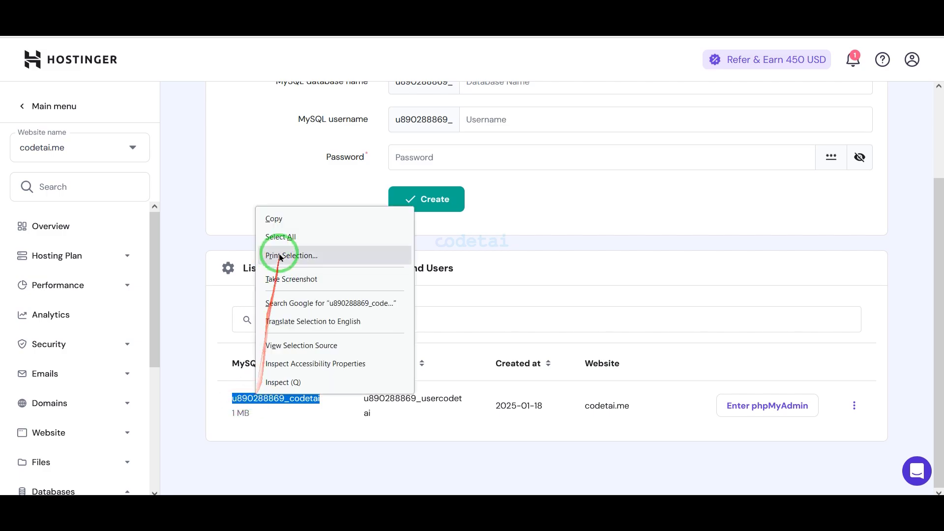
pyautogui.click(274, 215)
pyautogui.click(148, 11)
pyautogui.rightClick(310, 143)
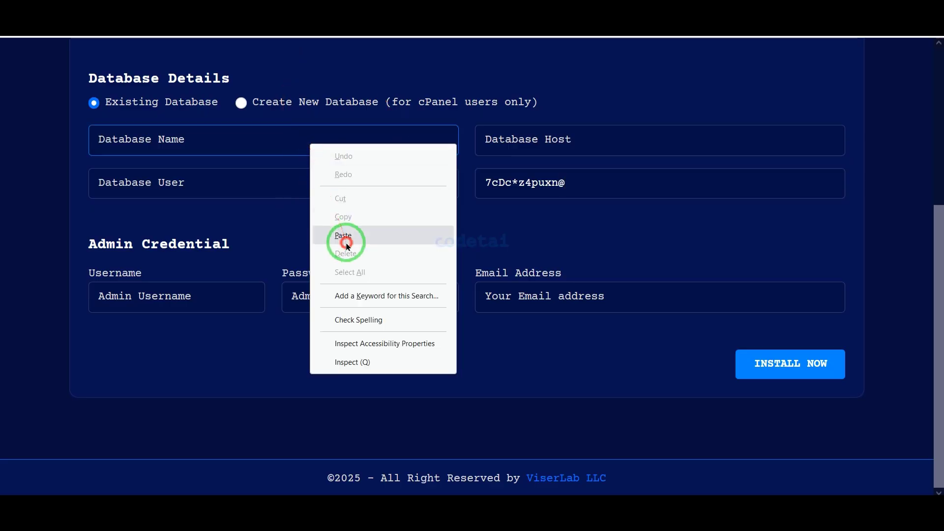
pyautogui.click(347, 238)
# Copy the full MySQL user name from the Hostinger database list into the installer's Database User field.
pyautogui.click(105, 12)
pyautogui.moveTo(362, 403); pyautogui.dragTo(367, 400)
pyautogui.rightClick(369, 400)
pyautogui.click(397, 223)
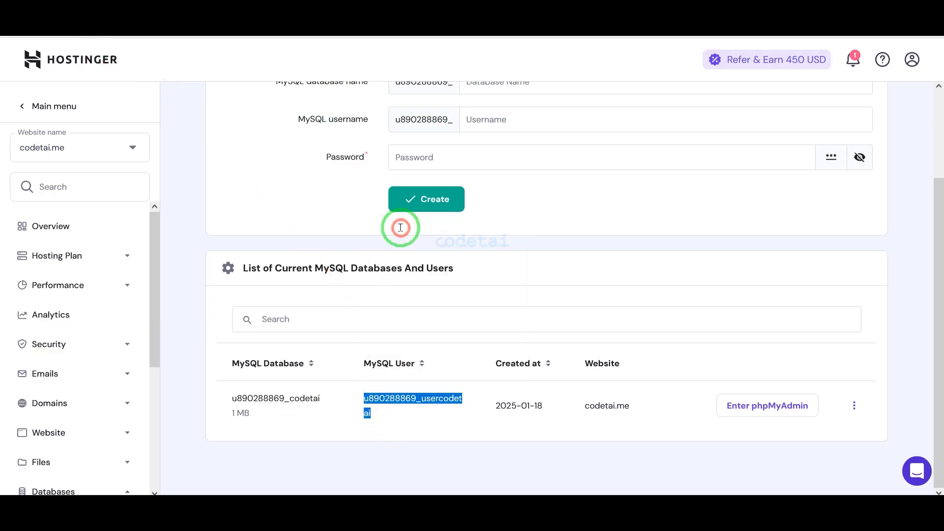
pyautogui.click(148, 11)
pyautogui.click(281, 184)
pyautogui.rightClick(280, 184)
pyautogui.click(322, 268)
# Set the installer's Database Host to localhost.
pyautogui.click(525, 143)
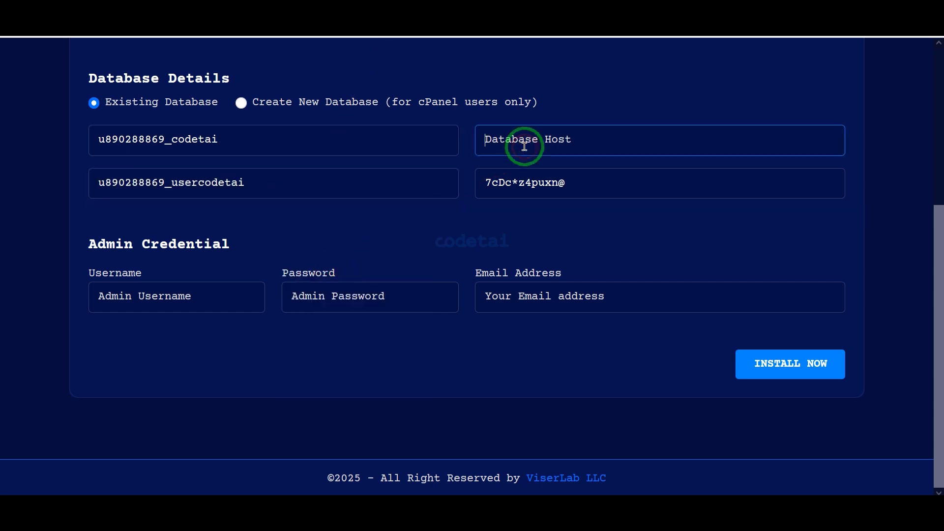
pyautogui.write('localhost')
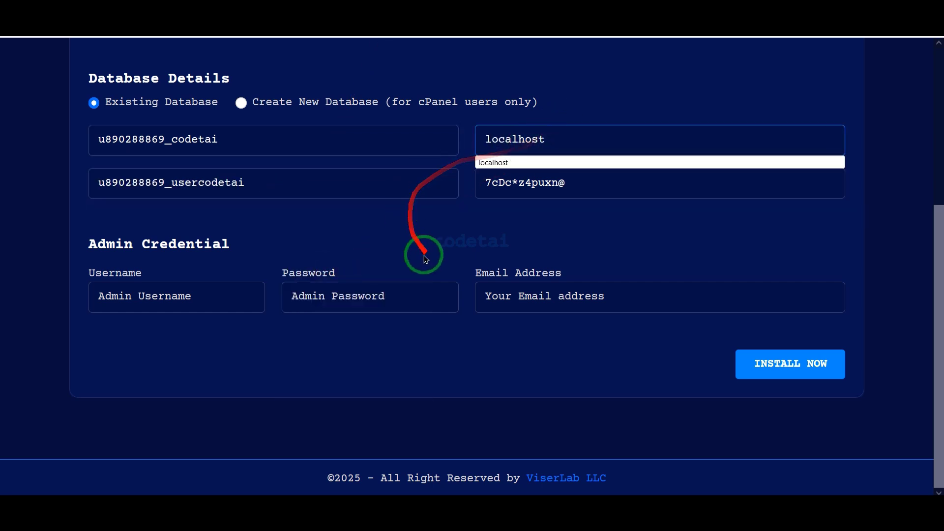
pyautogui.click(280, 381)
pyautogui.moveTo(477, 271); pyautogui.dragTo(841, 323)
# Enter codetai as admin username, fill in the admin password and email address, and run the installation.
pyautogui.click(168, 300)
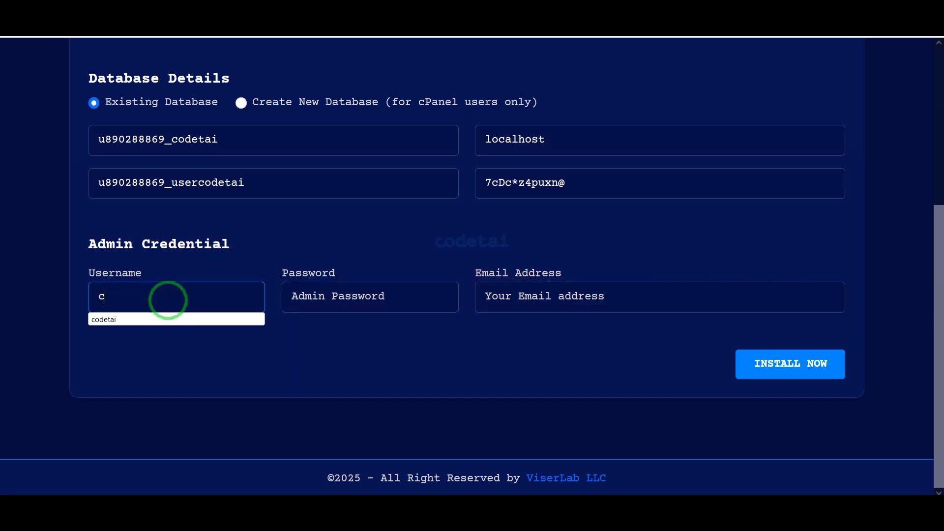
pyautogui.click(300, 301)
pyautogui.write('123456')
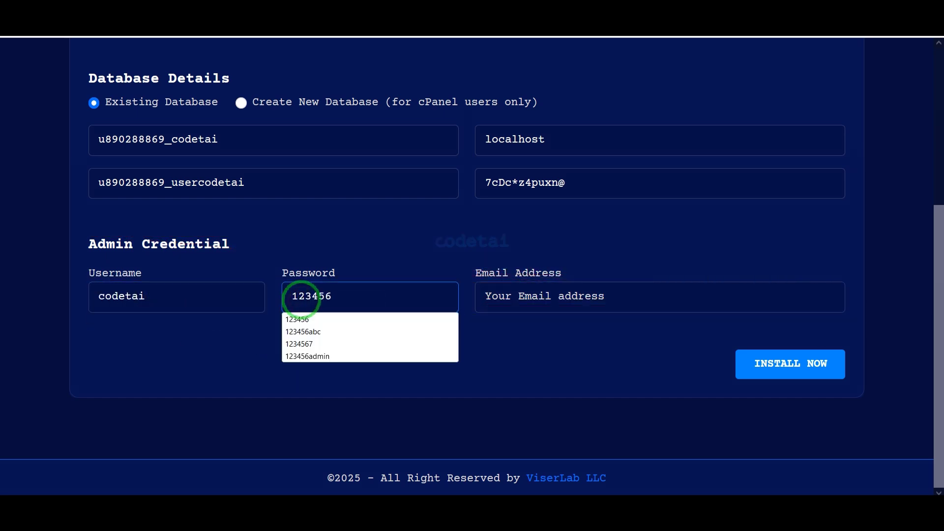
pyautogui.write('abc')
pyautogui.click(541, 318)
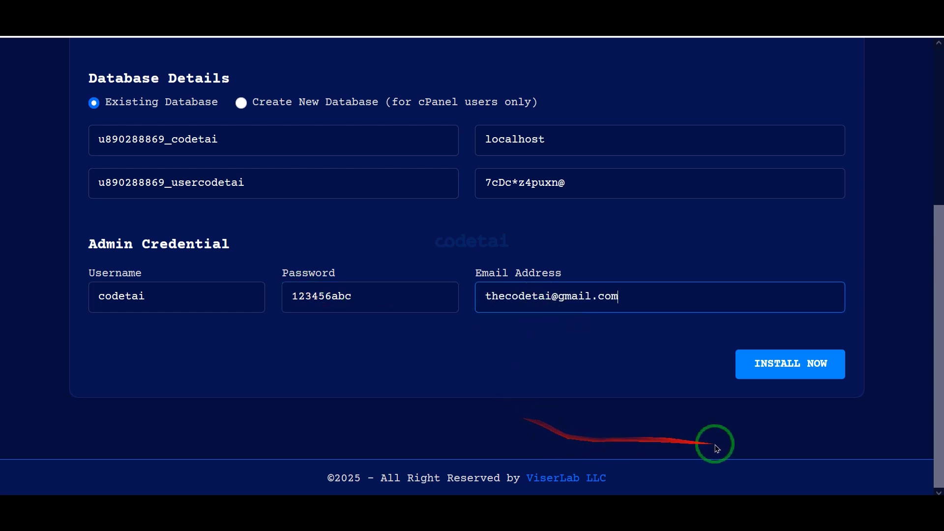
pyautogui.click(789, 364)
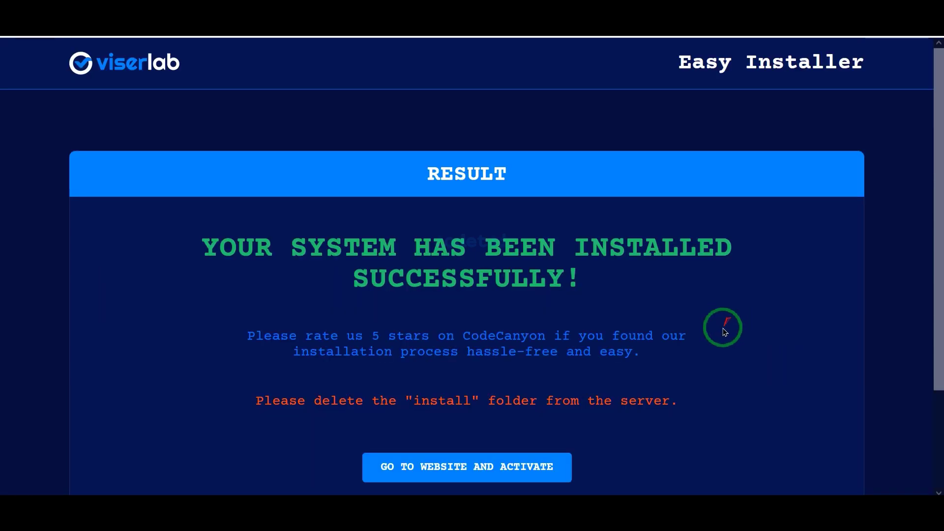
# Copy the purchase code from the CodeCanyon license text file and paste it into the license activation form.
pyautogui.scroll(-2, 719, 339)
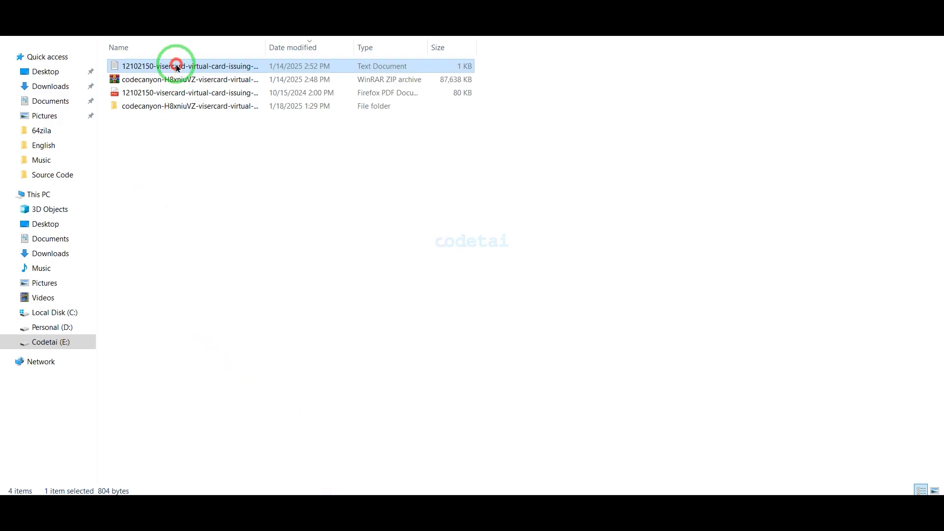
pyautogui.moveTo(196, 292); pyautogui.dragTo(8, 291)
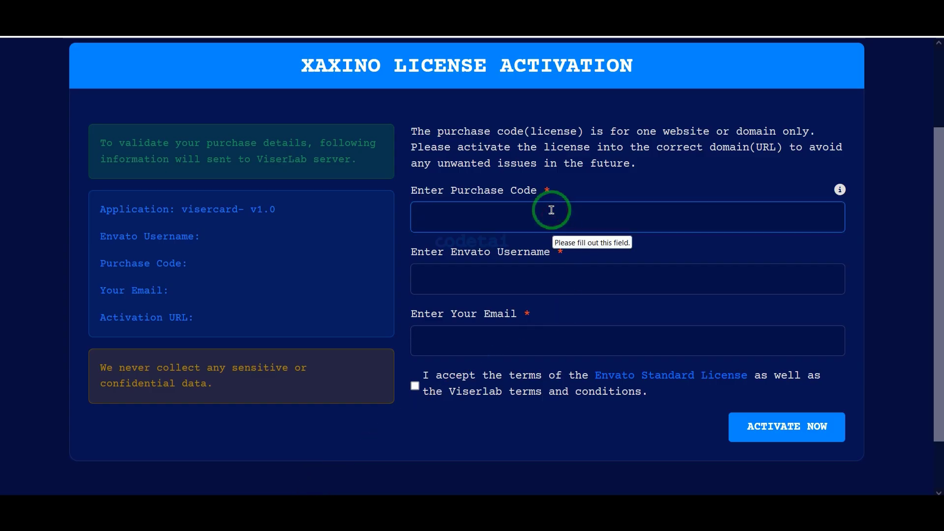
pyautogui.click(550, 209)
pyautogui.hotkey('ctrl', 'v')
# Enter codetai as Envato username, fill in the email address, accept the license terms and activate the license.
pyautogui.click(550, 272)
pyautogui.write('codetai')
pyautogui.click(550, 340)
pyautogui.write('t')
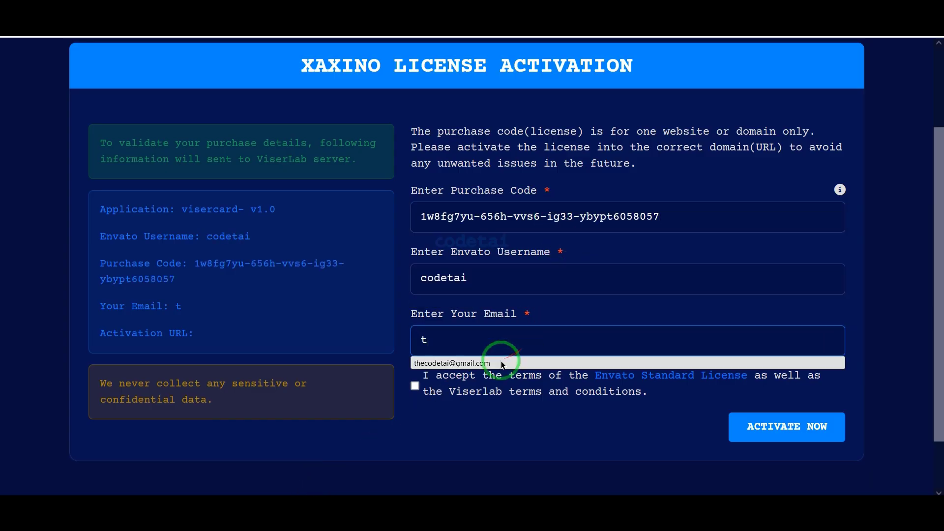
pyautogui.click(516, 361)
pyautogui.click(415, 386)
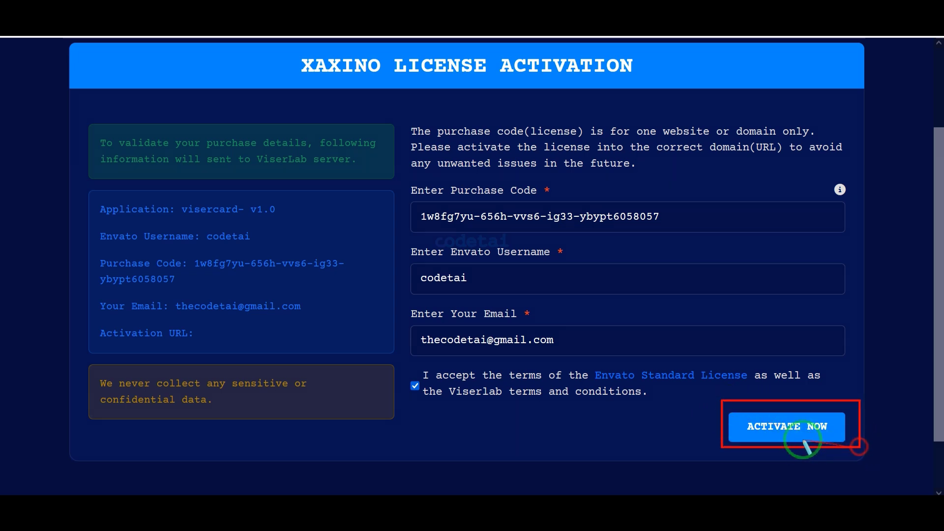
pyautogui.click(797, 427)
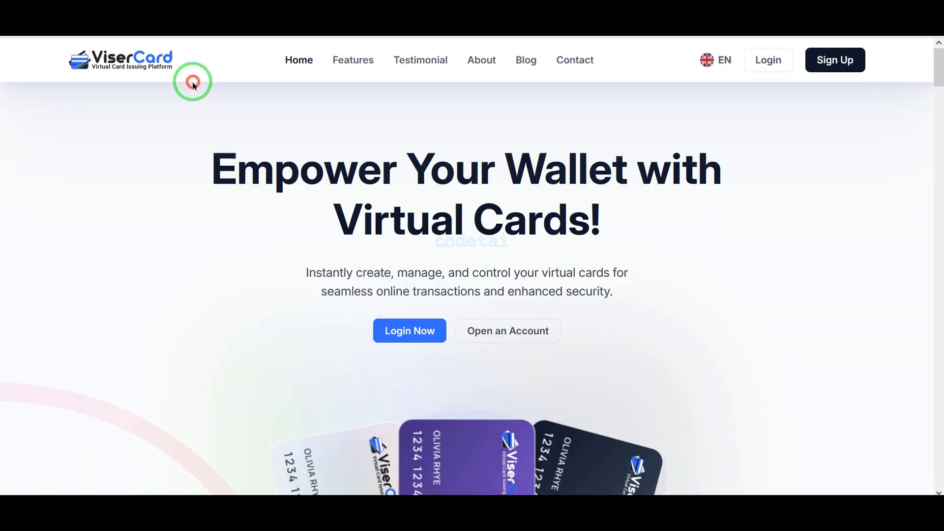
# Look through the ViserCard homepage and load the site's admin login page through its address.
pyautogui.scroll(-2, 472, 290)
pyautogui.scroll(-15, 473, 290)
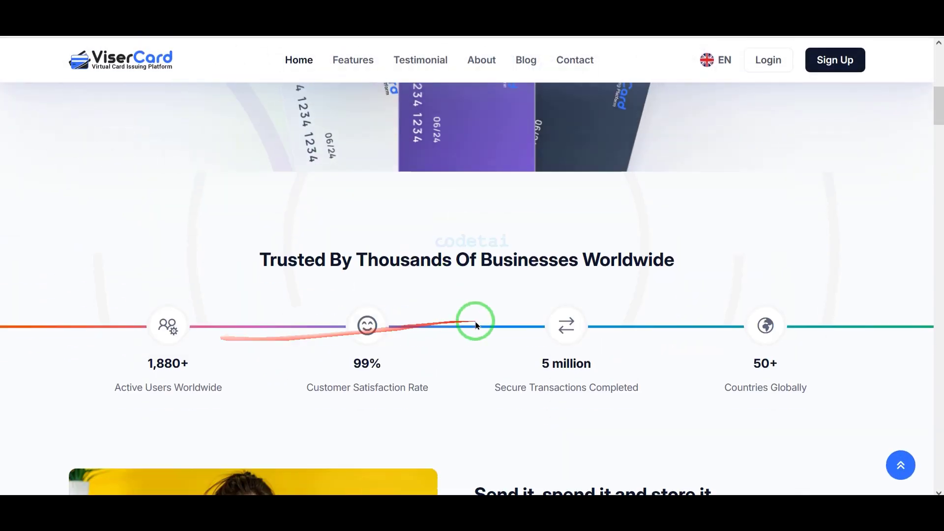
pyautogui.scroll(-20, 499, 377)
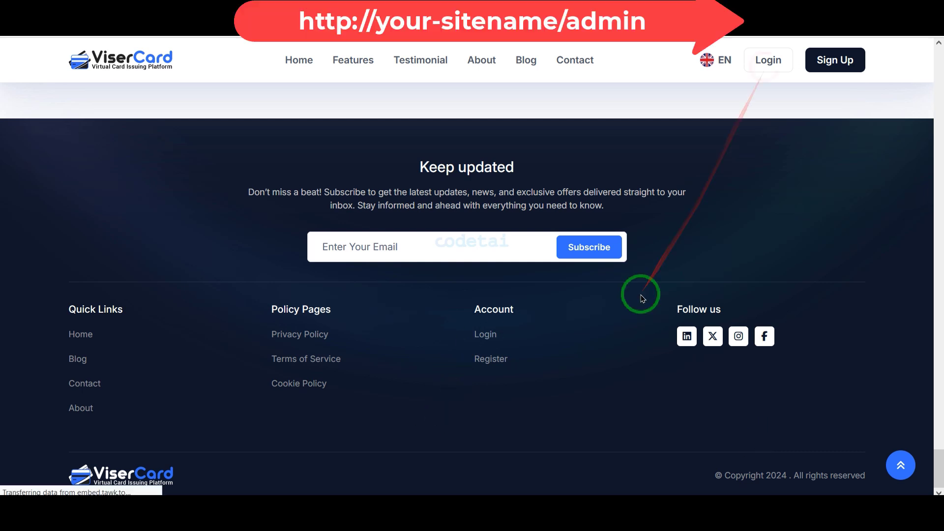
pyautogui.click(343, 25)
pyautogui.write('ab.com/visercard/admin')
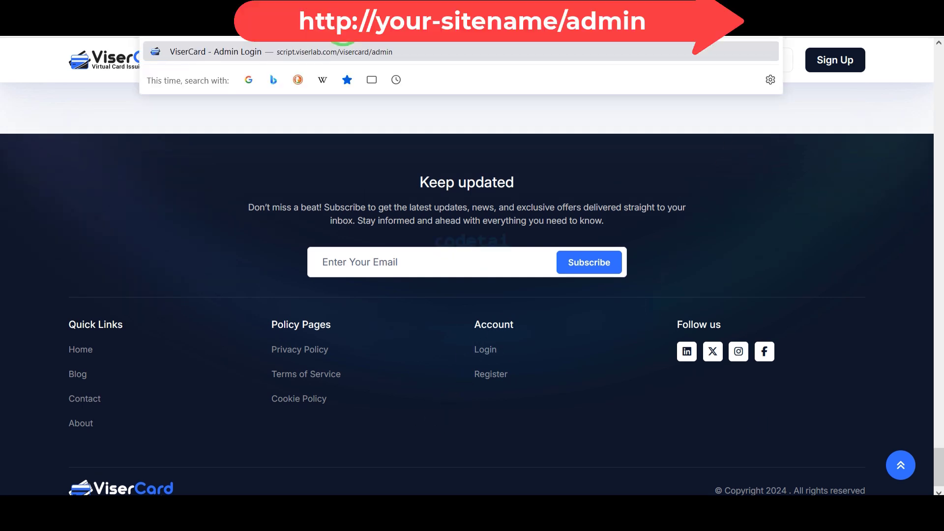
pyautogui.press('Return')
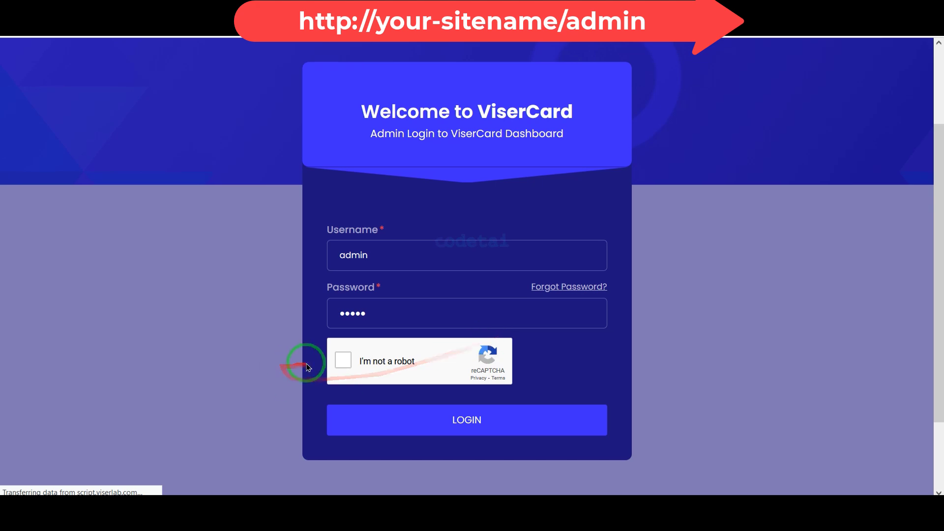
# Complete the reCAPTCHA, log in as admin and dismiss the cron job dialog on the dashboard.
pyautogui.click(347, 360)
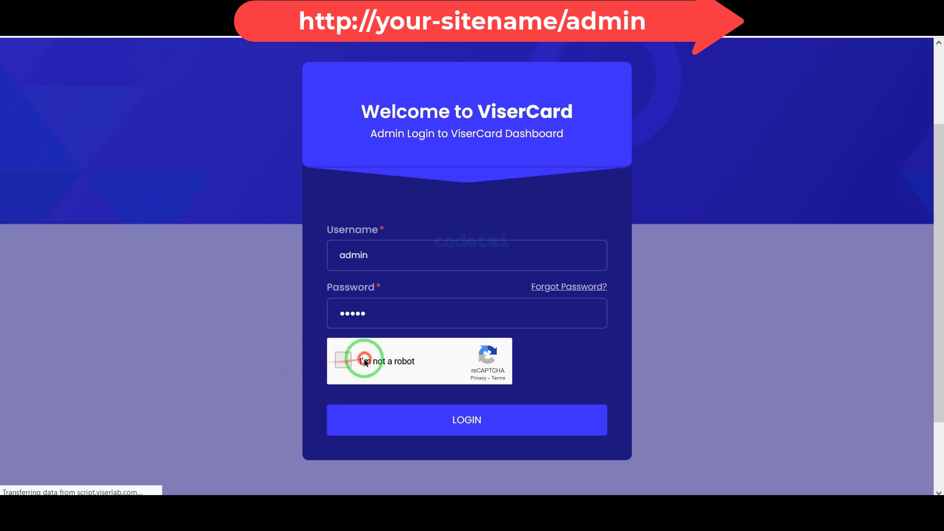
pyautogui.click(514, 422)
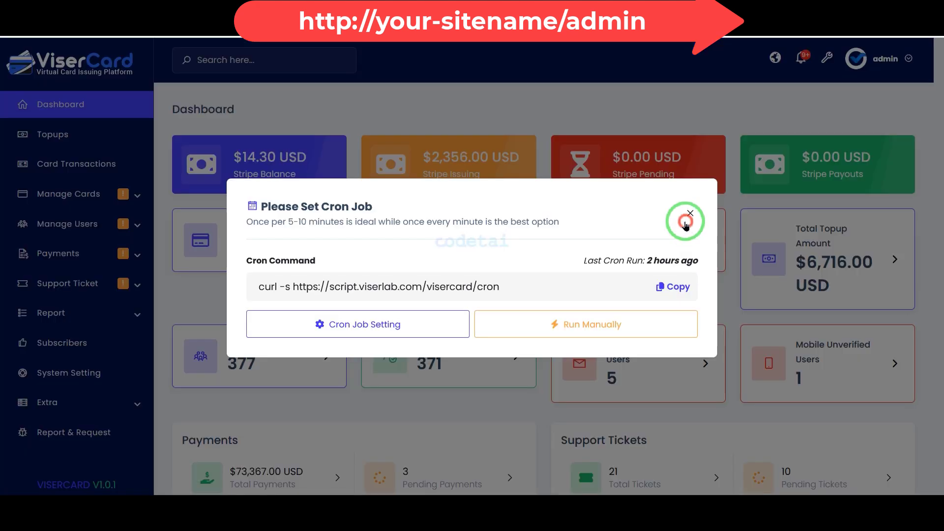
pyautogui.click(689, 214)
# Open System Setting, look over its modules and examine the General Setting options, including the currency showing format.
pyautogui.click(118, 373)
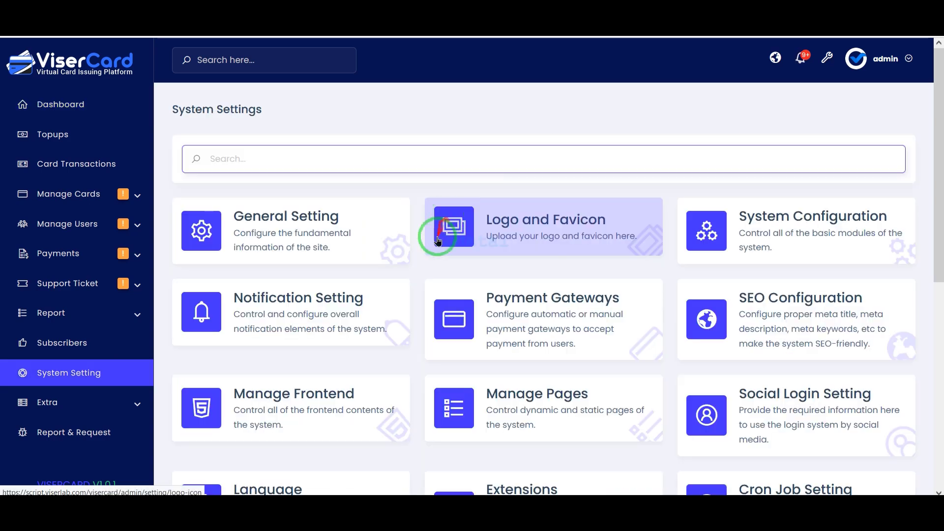
pyautogui.scroll(-7, 438, 241)
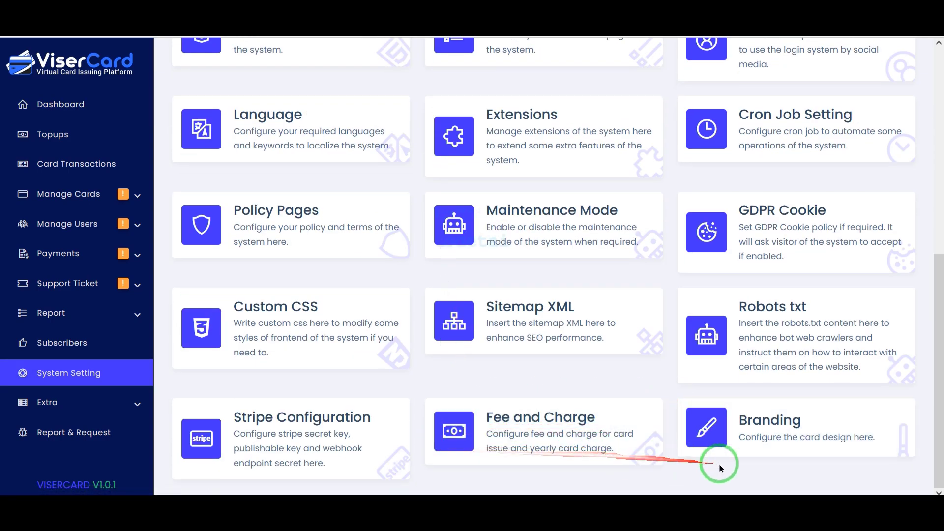
pyautogui.scroll(8, 807, 453)
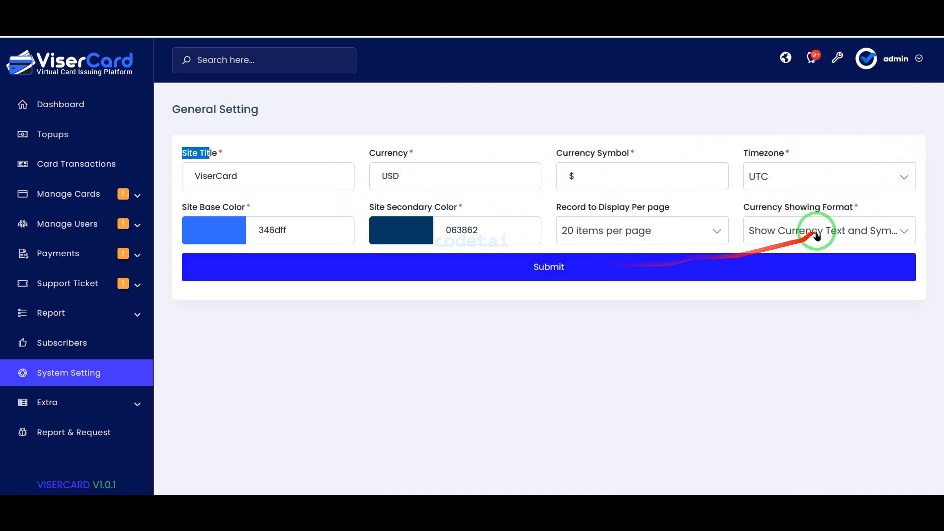
pyautogui.click(790, 236)
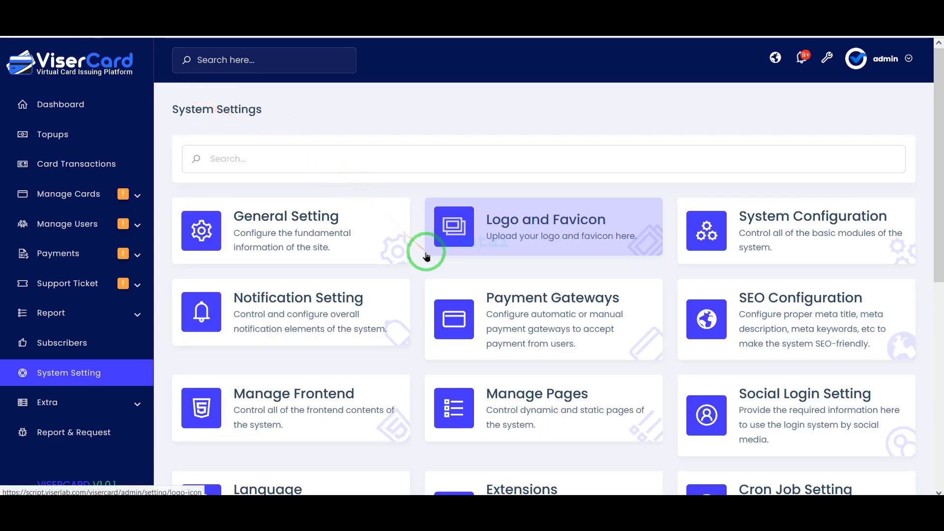
# Open Payment Gateways in the system settings and review the list of automatic gateways.
pyautogui.click(568, 319)
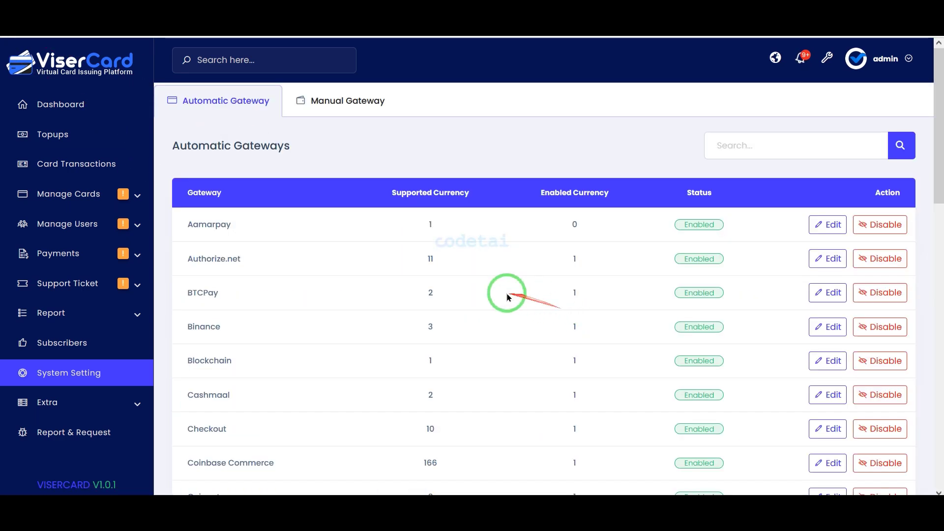
pyautogui.scroll(-10, 347, 256)
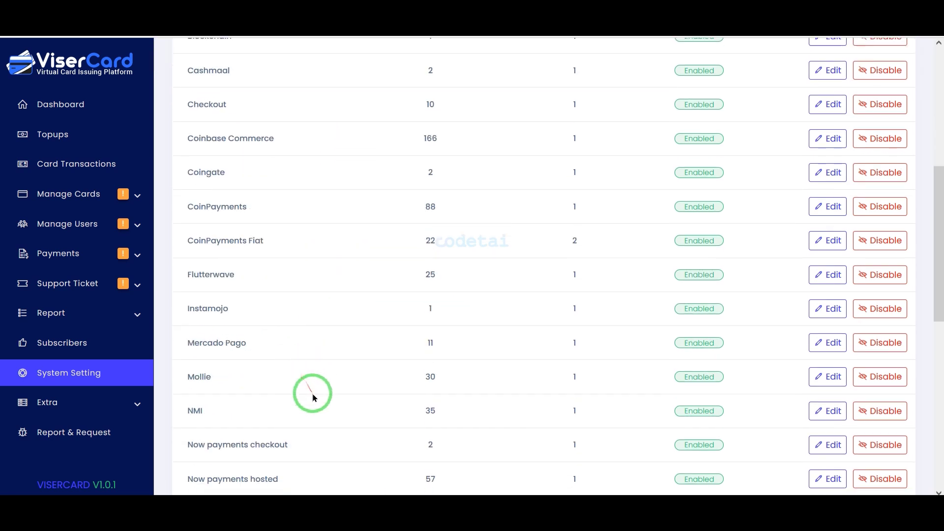
pyautogui.scroll(-7, 318, 423)
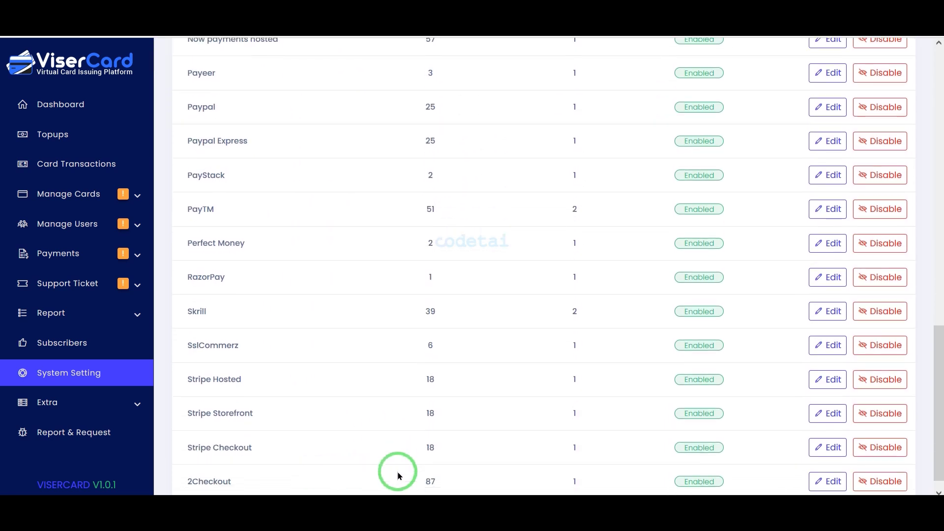
pyautogui.scroll(4, 374, 460)
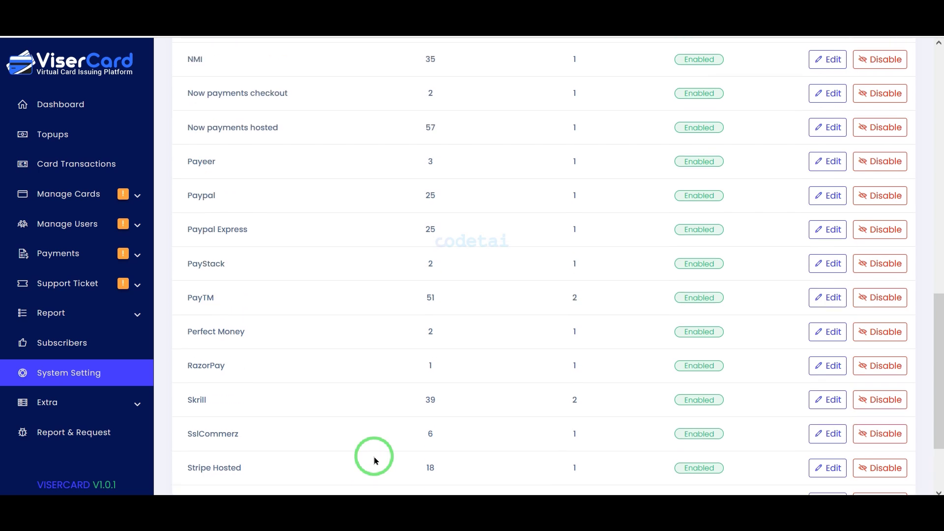
# Look back through the automatic payment gateways and their supported and enabled currencies.
pyautogui.scroll(4, 374, 460)
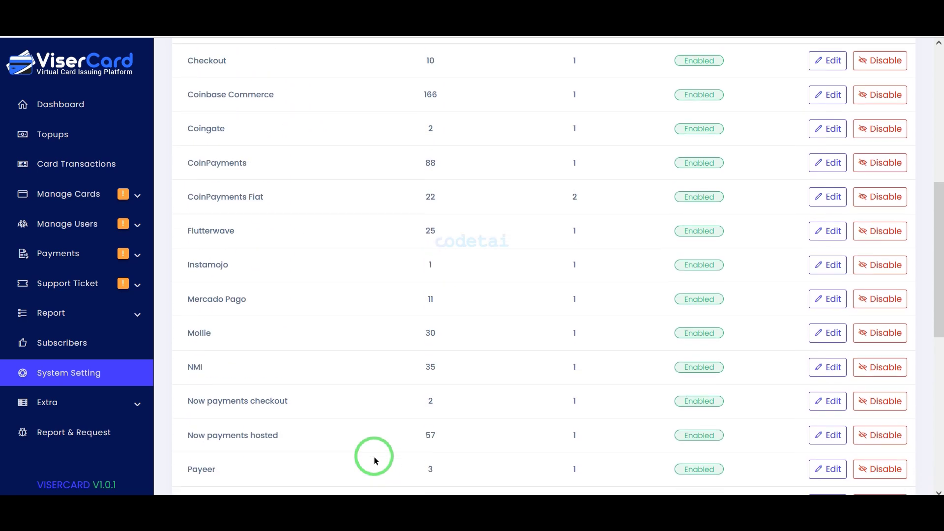
pyautogui.scroll(6, 374, 460)
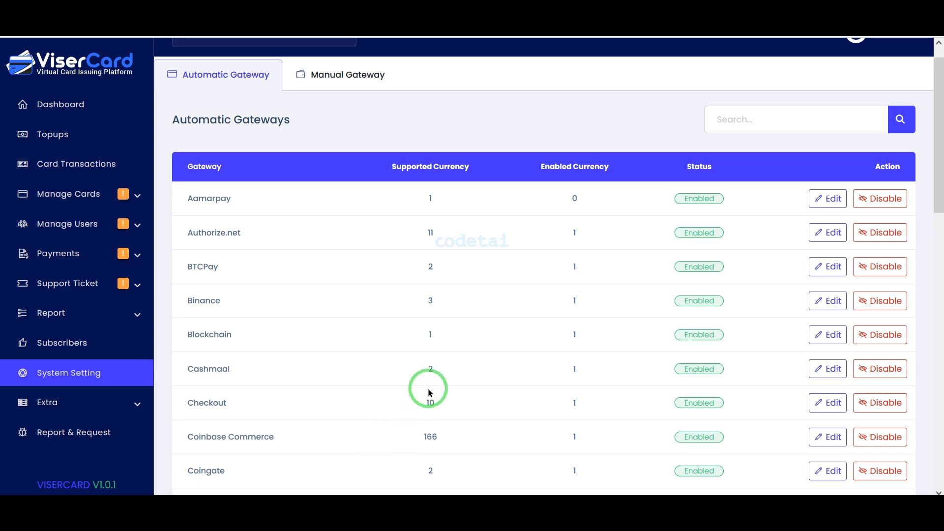
pyautogui.scroll(-6, 430, 392)
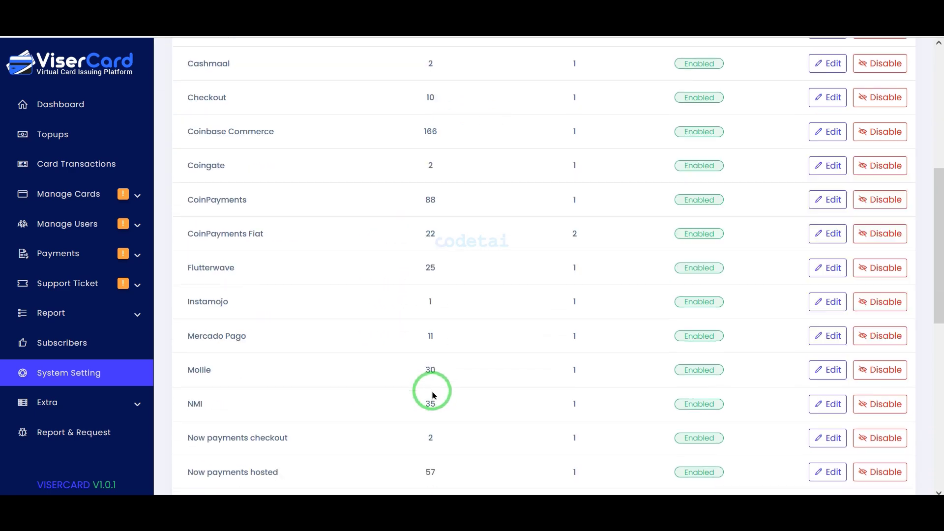
# Return to the admin dashboard, dismiss the cron job dialog and look through the card transactions list.
pyautogui.click(91, 106)
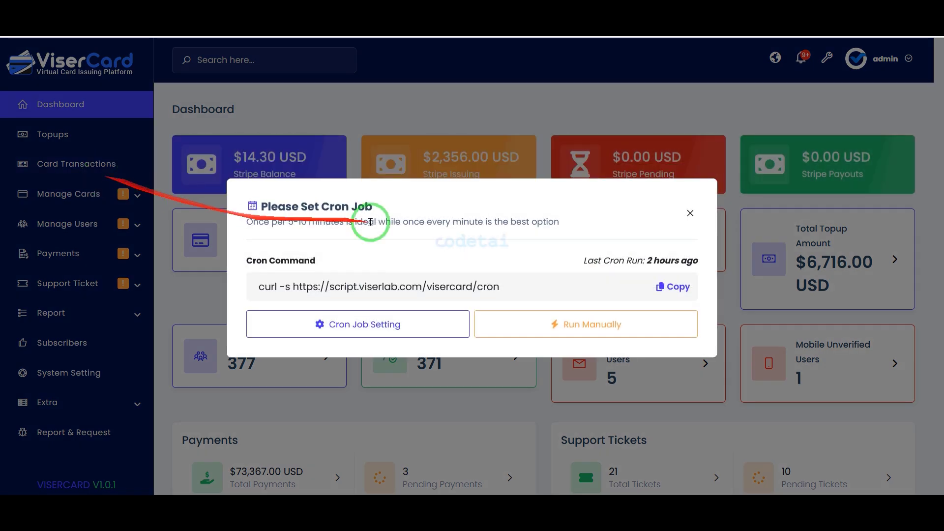
pyautogui.click(687, 213)
pyautogui.click(118, 166)
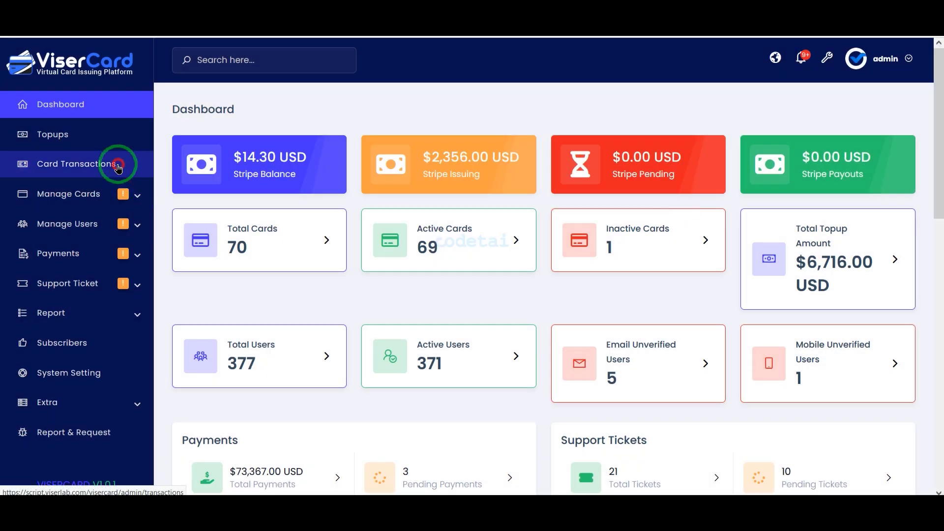
pyautogui.scroll(-15, 424, 205)
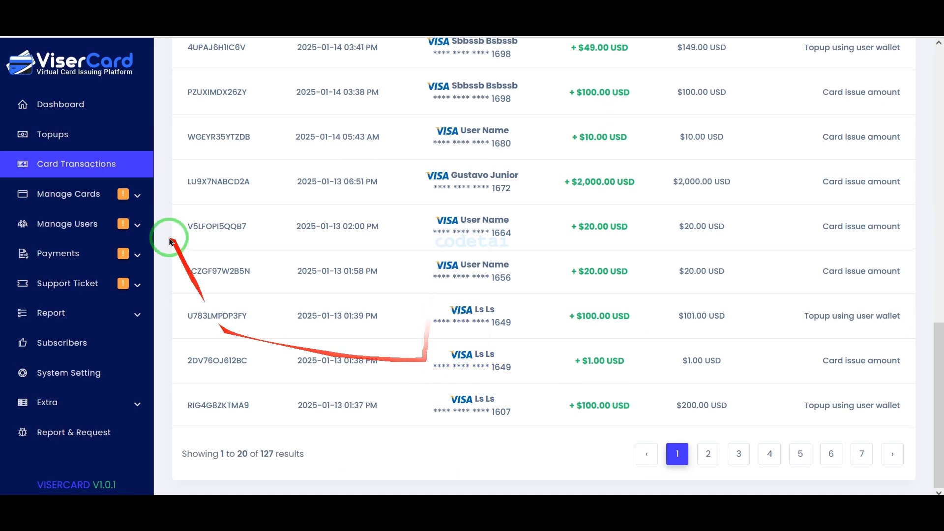
# Look through the Topups list and the All Cards list under Manage Cards.
pyautogui.click(103, 137)
pyautogui.scroll(-15, 338, 206)
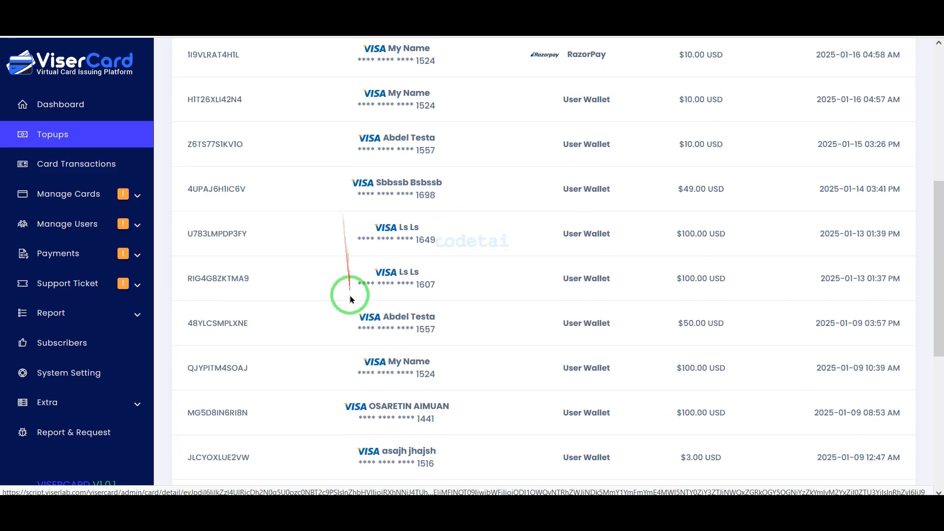
pyautogui.click(118, 193)
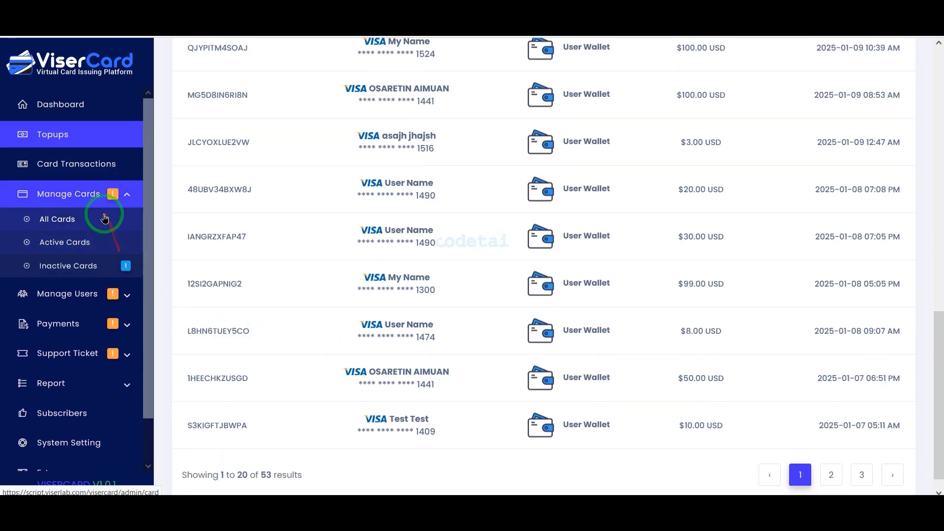
pyautogui.click(101, 227)
pyautogui.scroll(-7, 312, 226)
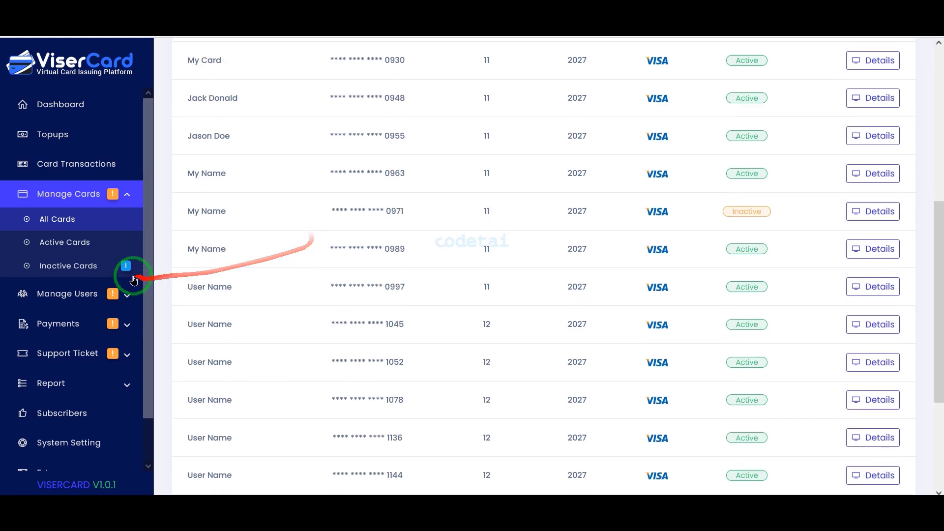
# Expand Manage Users, Payments, Support Ticket, Report and Extra to examine the pages each section offers.
pyautogui.click(104, 294)
pyautogui.scroll(-2, 101, 295)
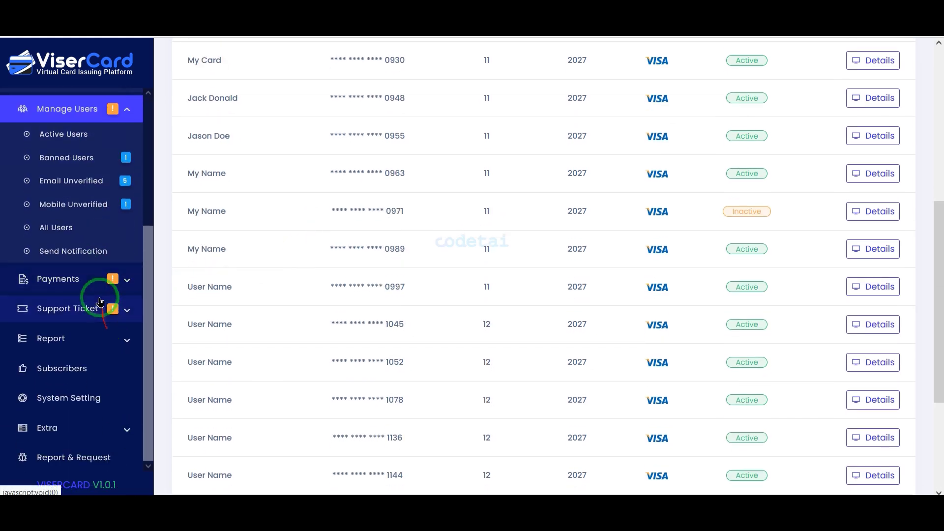
pyautogui.click(98, 280)
pyautogui.click(101, 329)
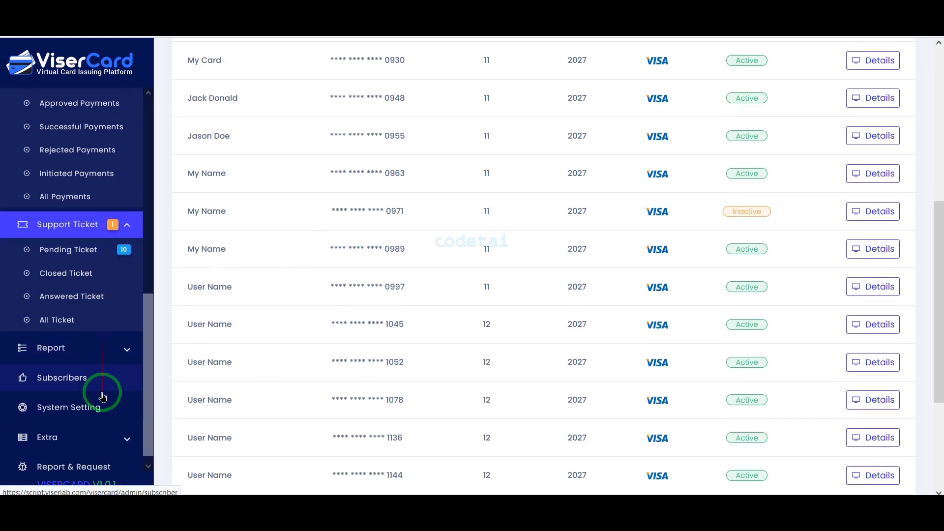
pyautogui.click(98, 344)
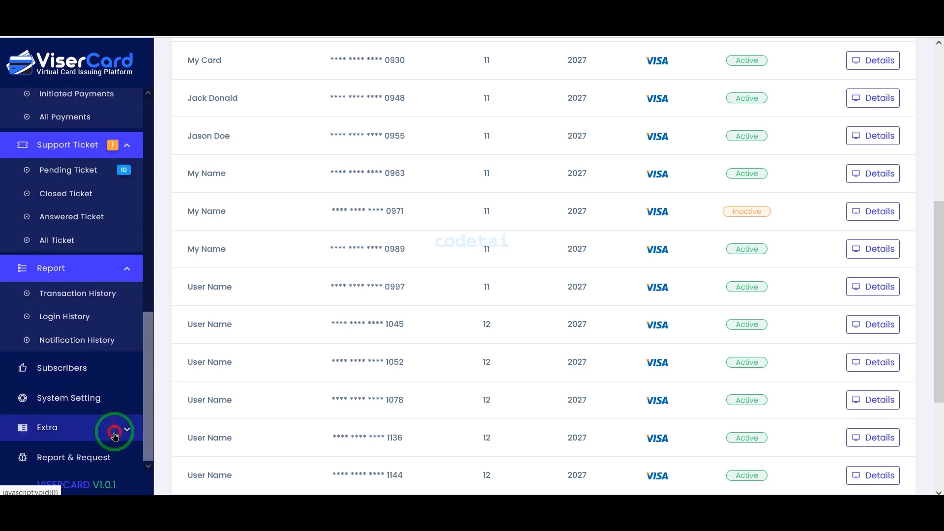
pyautogui.click(115, 435)
pyautogui.scroll(-5, 98, 442)
# Look through the public ViserCard homepage from its opening banner down to the footer.
pyautogui.scroll(10, 91, 349)
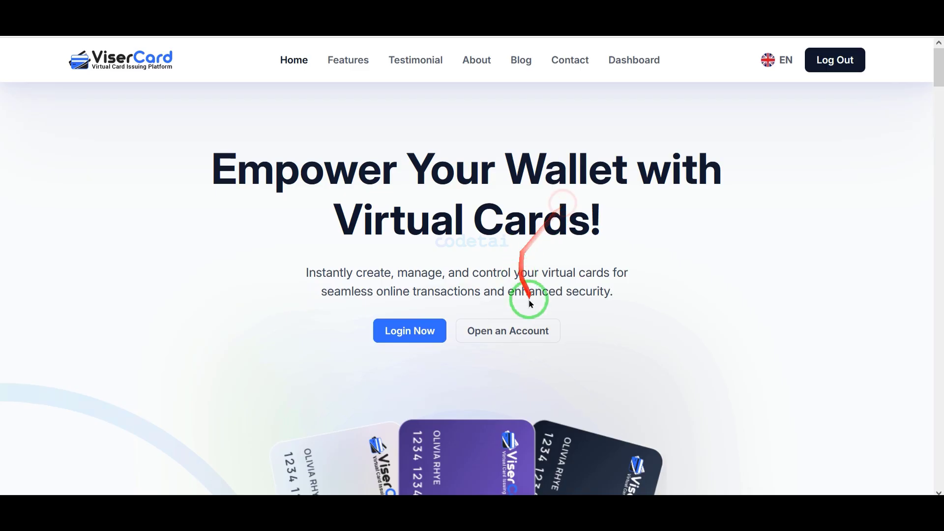
pyautogui.scroll(-15, 527, 295)
pyautogui.scroll(-20, 536, 355)
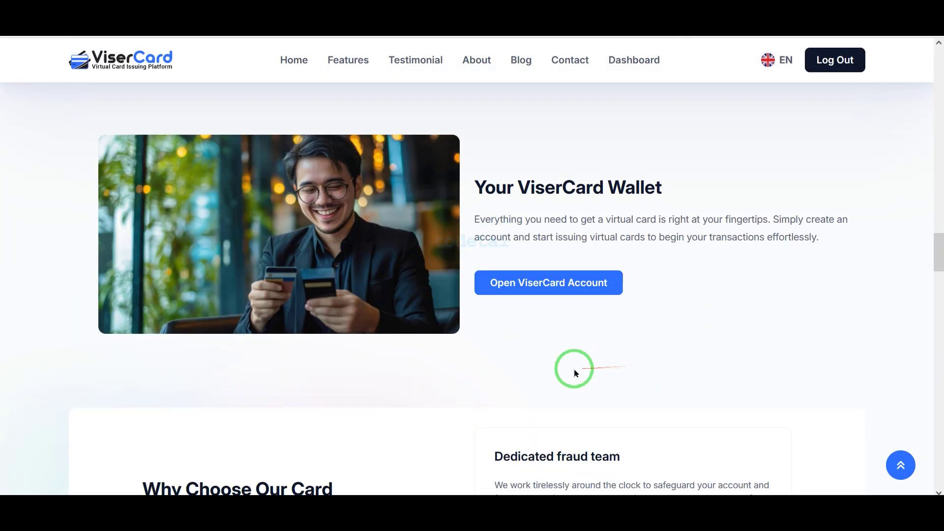
pyautogui.scroll(-5, 760, 394)
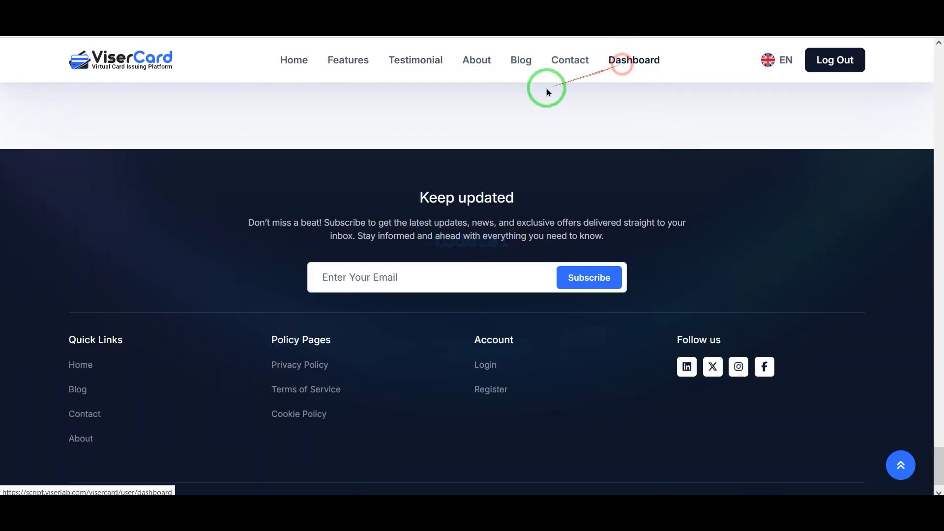
# Look over the user dashboard and open the details of the first card in the user's card list.
pyautogui.scroll(-10, 375, 333)
pyautogui.scroll(10, 407, 407)
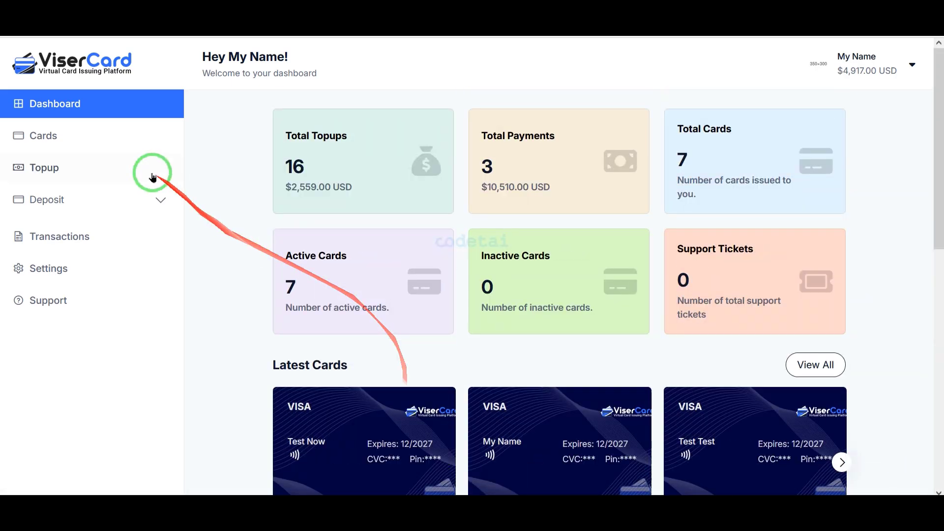
pyautogui.click(44, 136)
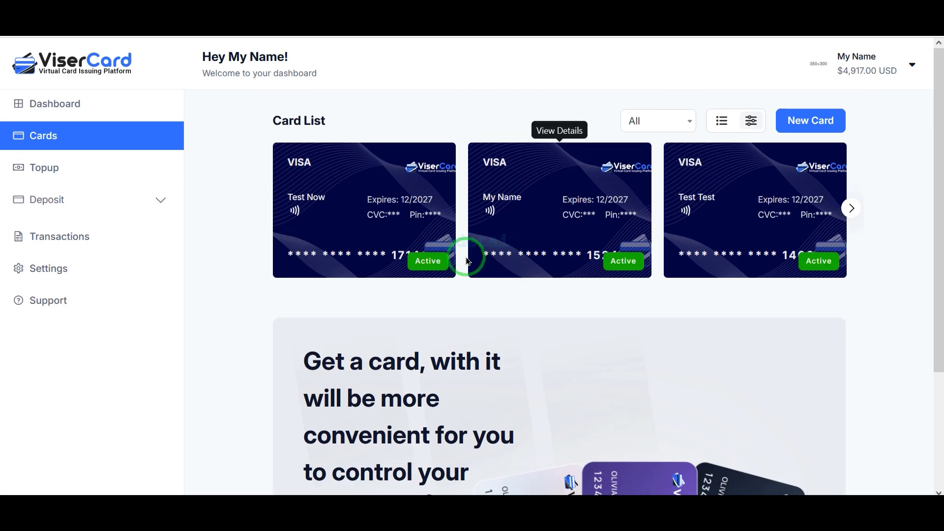
pyautogui.click(370, 222)
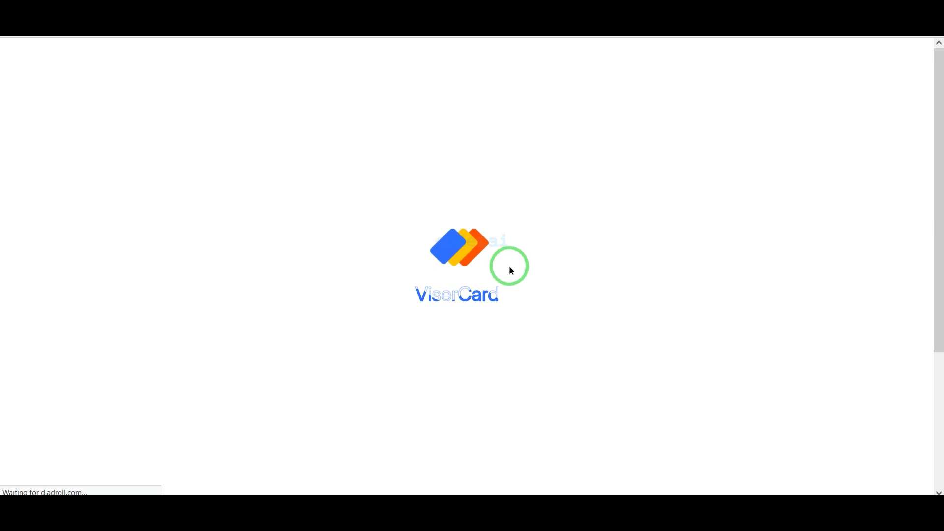
# Examine the card's details and transactions, and highlight the card number shown on it.
pyautogui.scroll(-4, 732, 357)
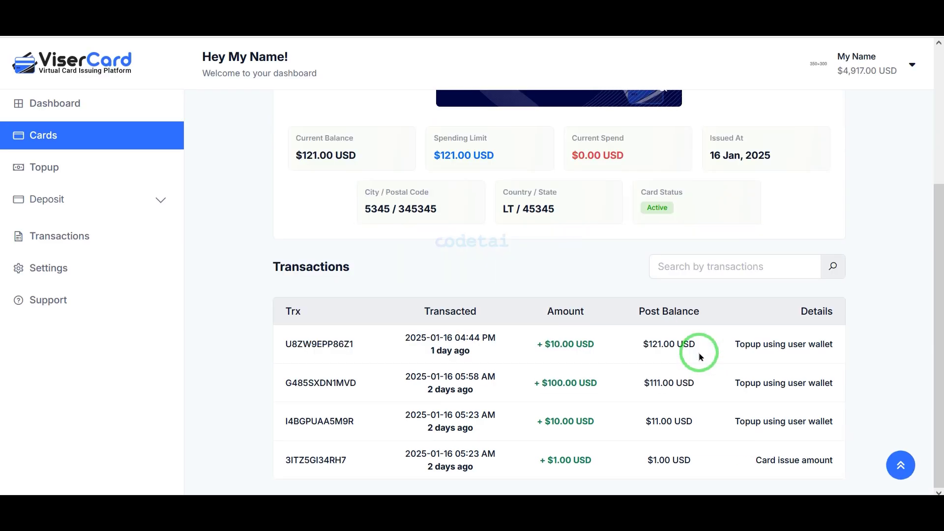
pyautogui.scroll(4, 698, 353)
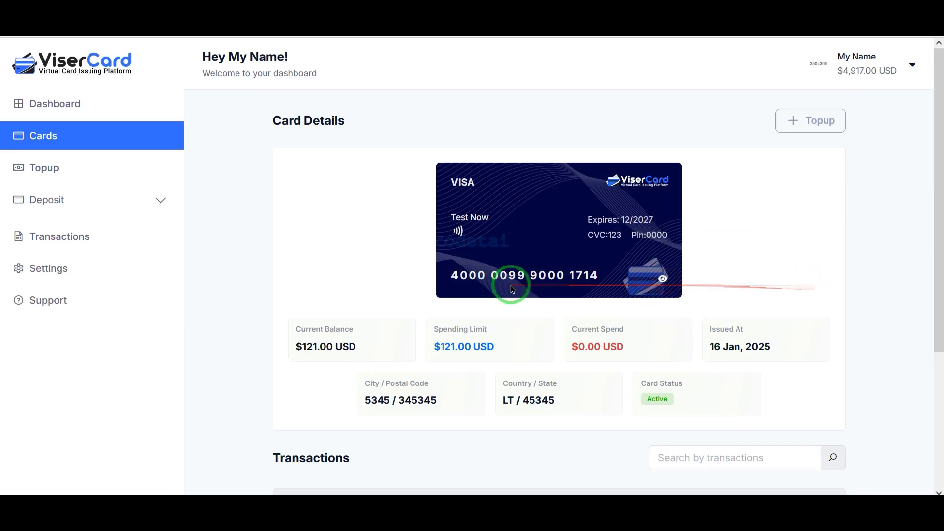
pyautogui.moveTo(450, 272); pyautogui.dragTo(645, 273)
pyautogui.scroll(-4, 596, 353)
pyautogui.scroll(4, 492, 364)
# Expand the user's Deposit options and open Settings to review the profile photo and personal details form.
pyautogui.click(59, 199)
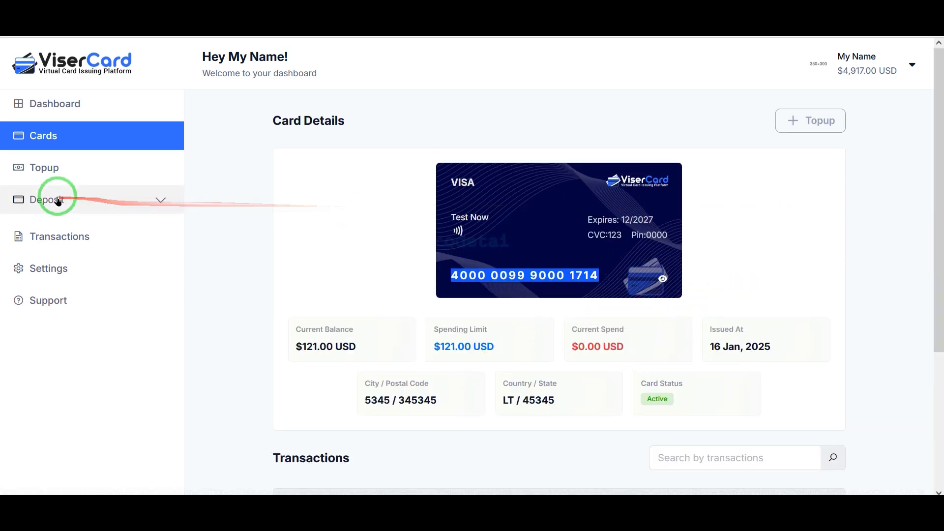
pyautogui.click(83, 334)
pyautogui.scroll(-2, 415, 275)
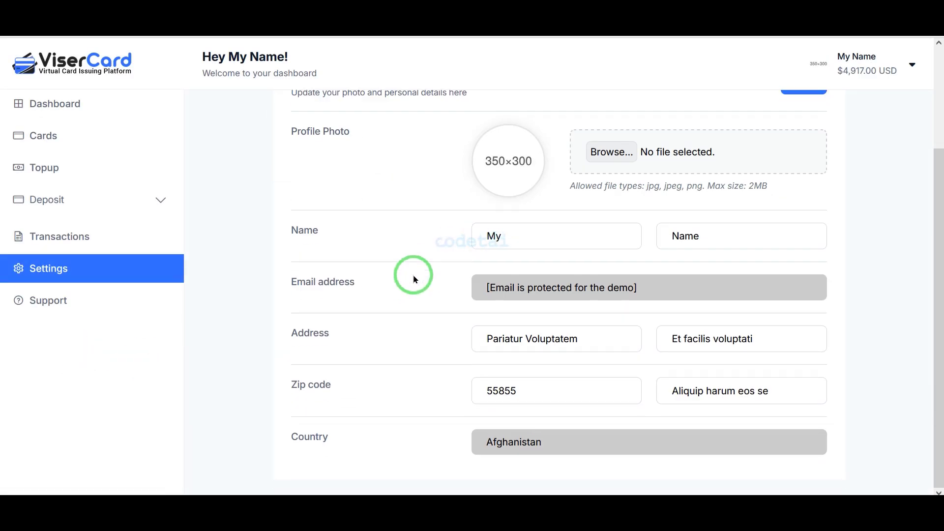